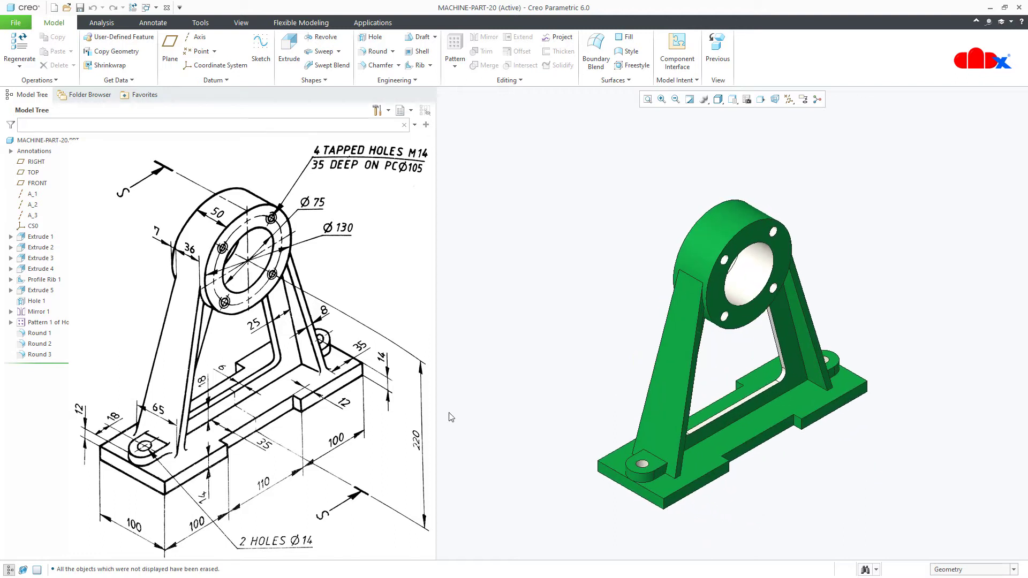
# Start a new solid part file with the default name prt0001
pyautogui.click(54, 8)
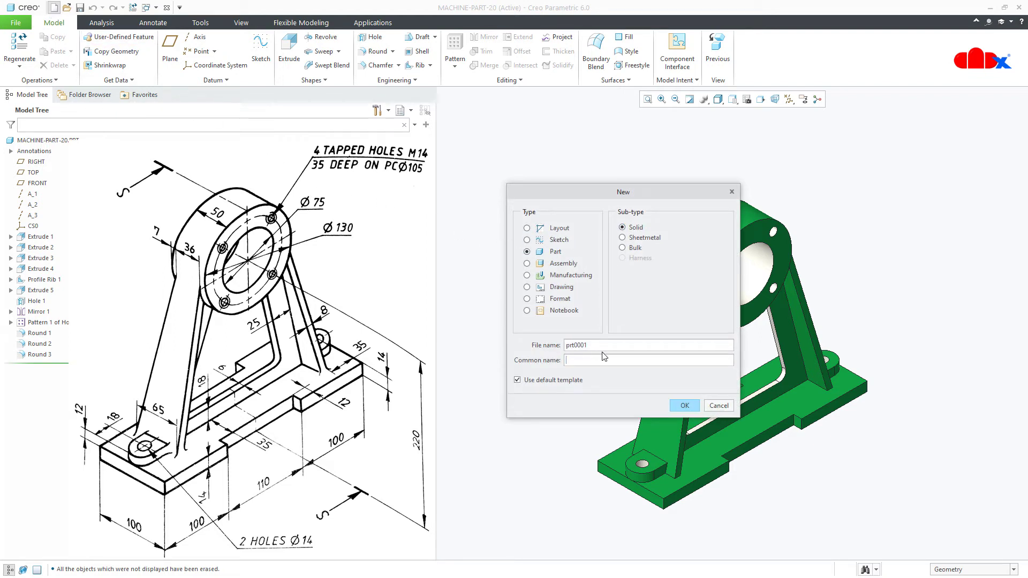
# Create part PRT0001, maximize the window, and hide spin centre, annotations and all datums
pyautogui.click(687, 404)
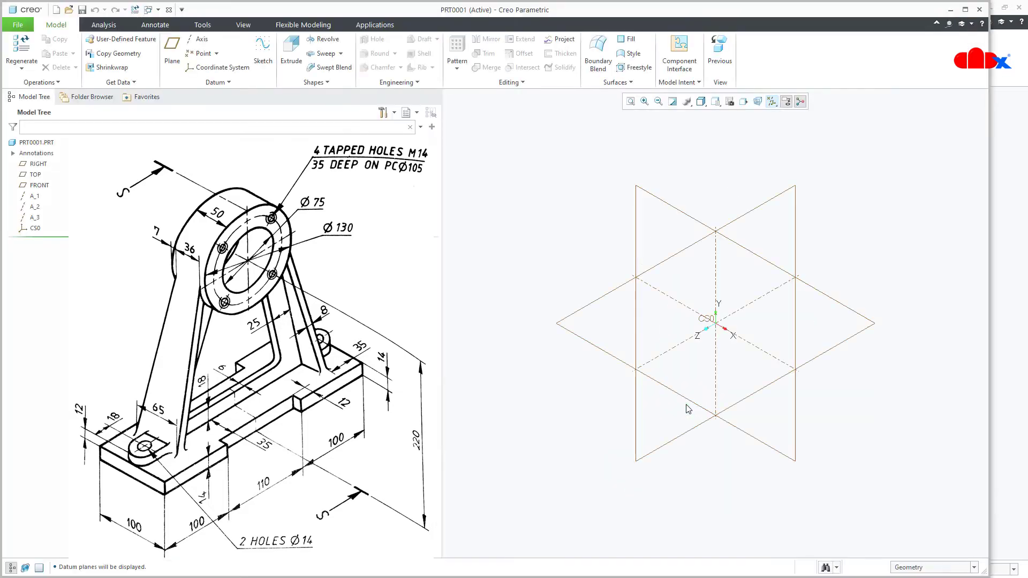
pyautogui.click(966, 12)
pyautogui.click(819, 99)
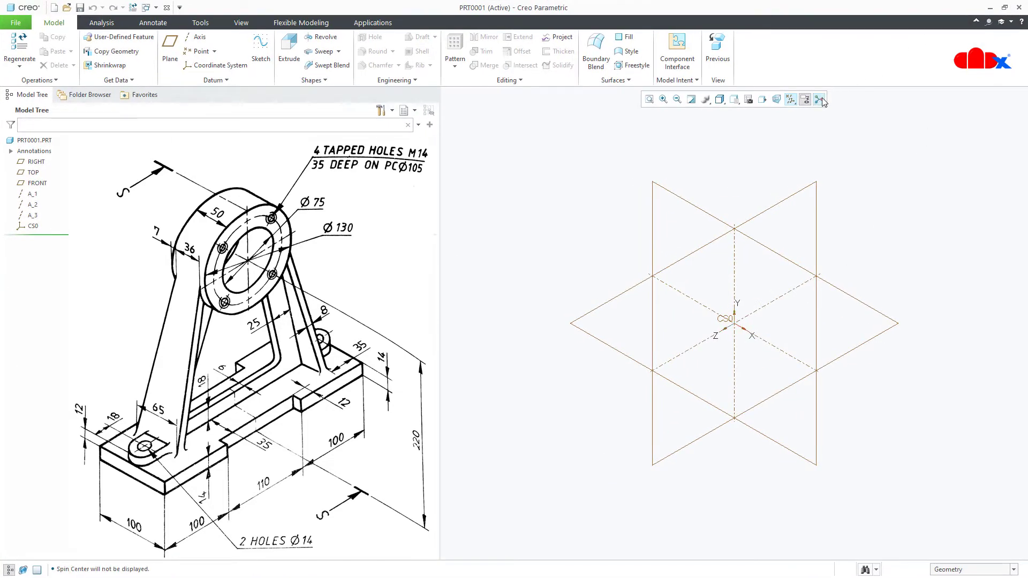
pyautogui.click(805, 99)
pyautogui.click(796, 103)
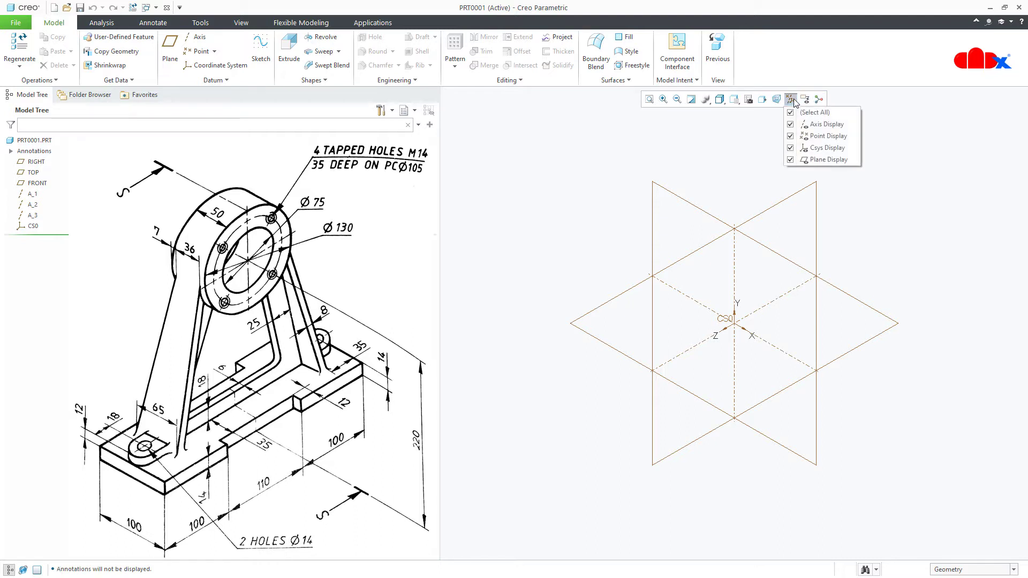
pyautogui.click(792, 113)
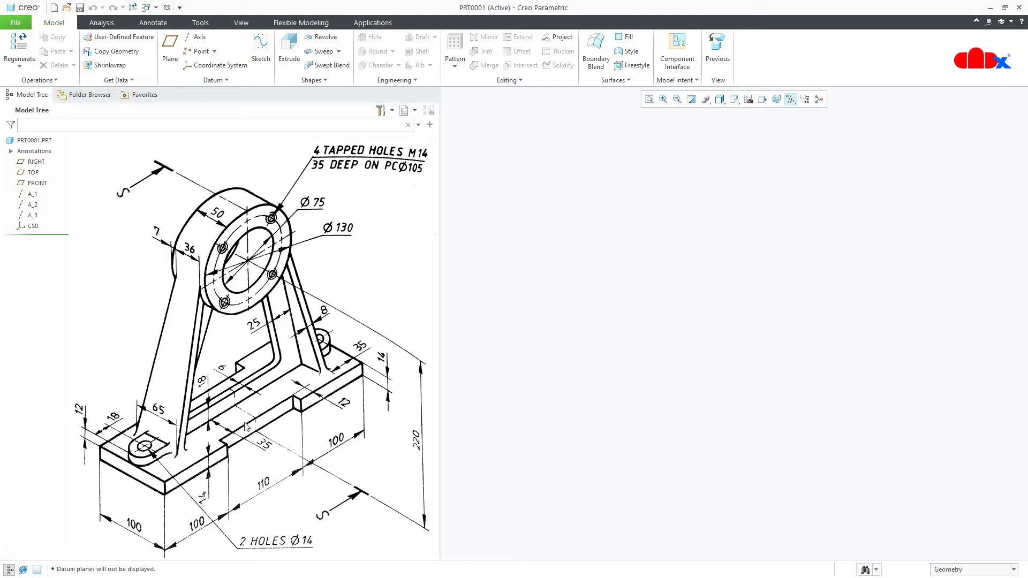
# Start an extrusion sketched on TOP with vertical and horizontal centerlines through the origin
pyautogui.click(285, 58)
pyautogui.click(32, 172)
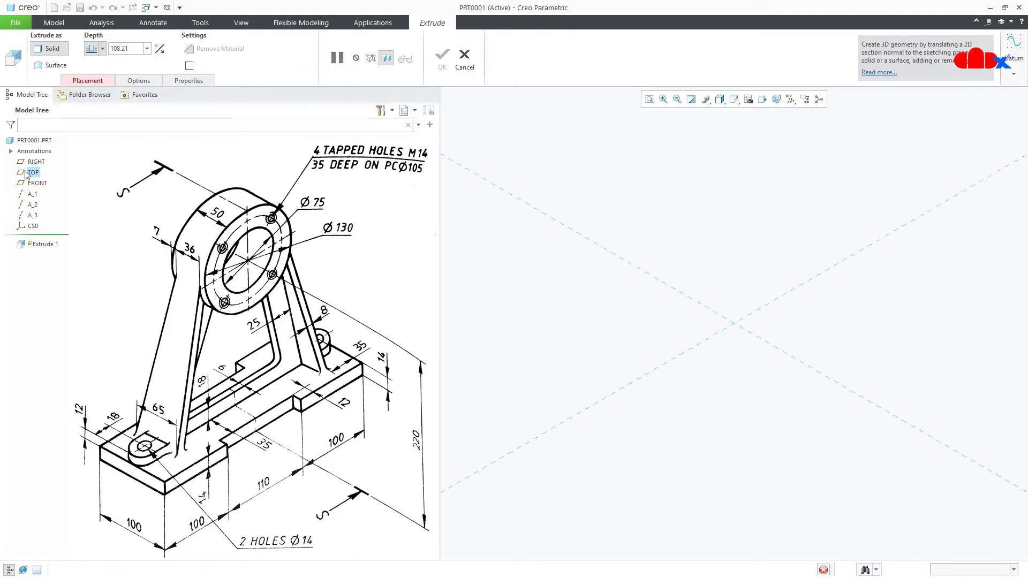
pyautogui.rightClick(616, 372)
pyautogui.click(699, 386)
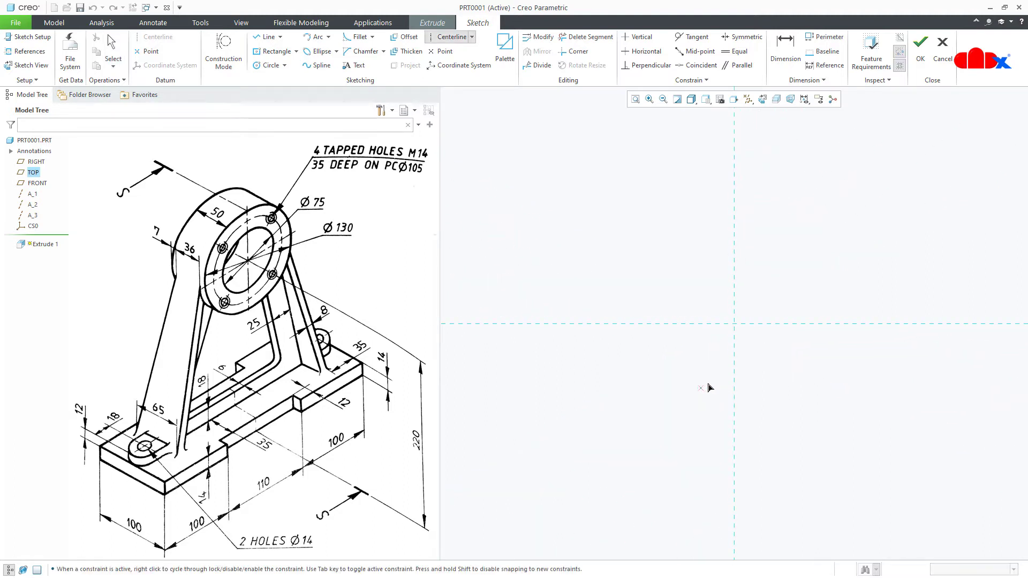
pyautogui.click(686, 323)
pyautogui.click(732, 327)
pyautogui.middleClick(690, 364)
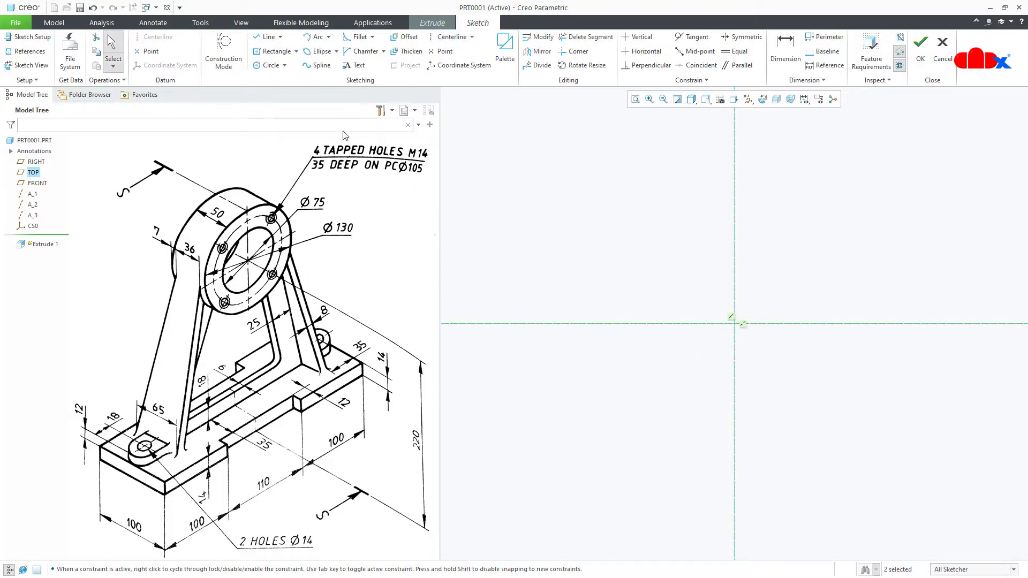
# Draw a 150.33 × 292.02 rectangle centred on the origin
pyautogui.click(273, 51)
pyautogui.click(734, 324)
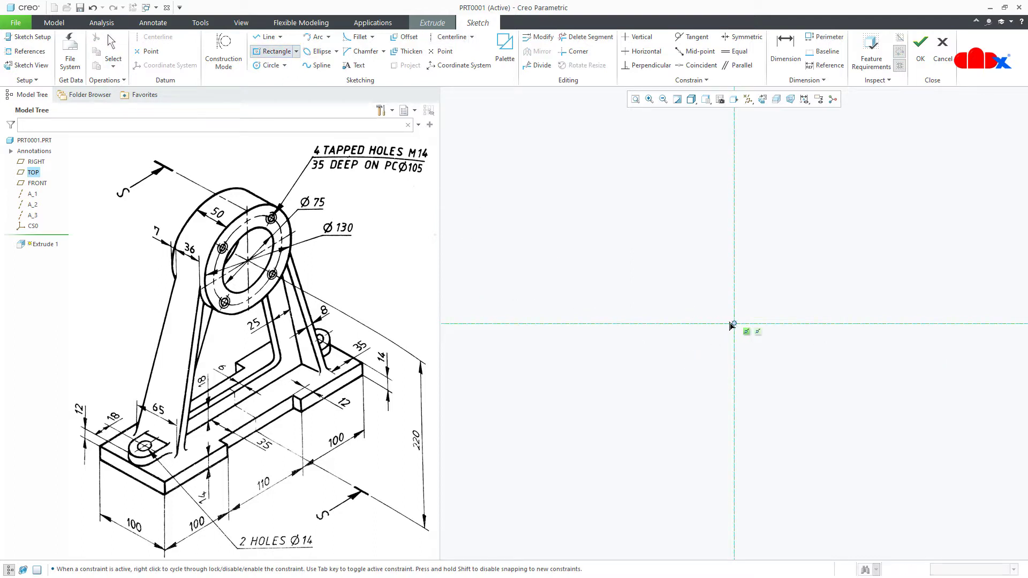
pyautogui.click(841, 437)
pyautogui.middleClick(844, 435)
# Draw a small notch rectangle against the rectangle's left edge
pyautogui.rightClick(845, 435)
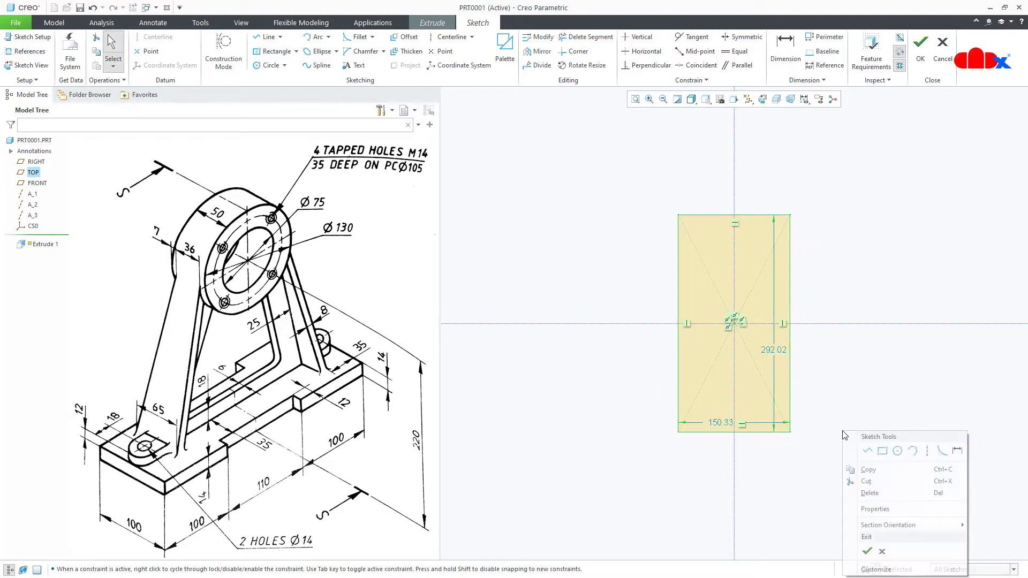
pyautogui.click(865, 449)
pyautogui.click(690, 289)
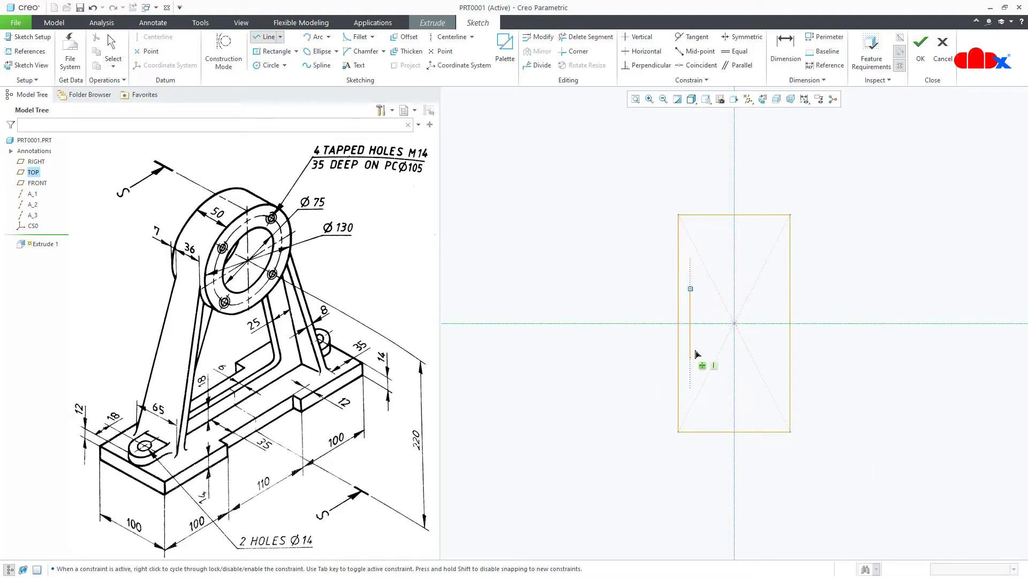
pyautogui.click(695, 358)
pyautogui.click(679, 358)
pyautogui.click(679, 290)
pyautogui.click(690, 289)
pyautogui.middleClick(689, 312)
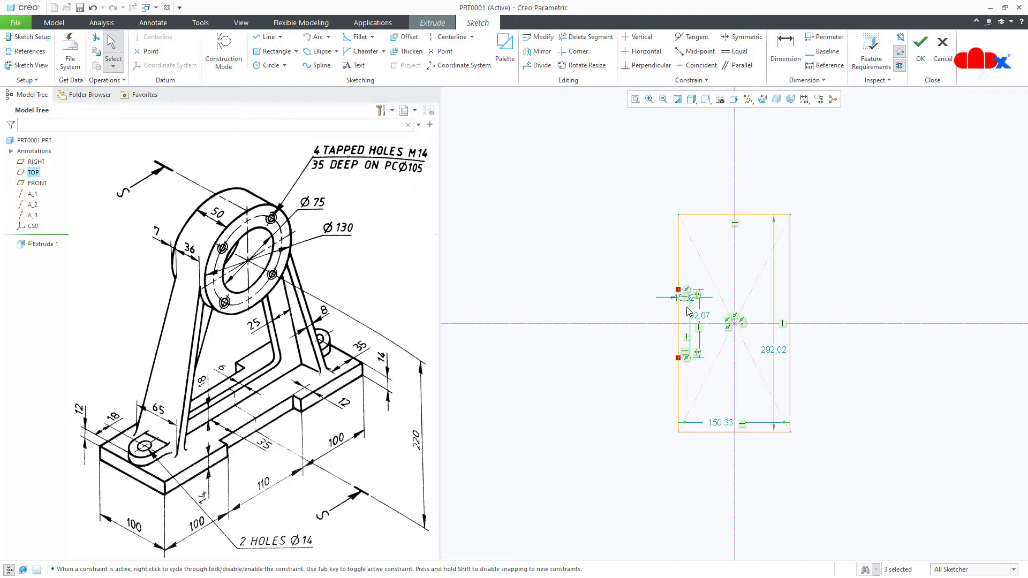
# Mirror the notch rectangle onto the right side about the vertical centerline
pyautogui.click(544, 53)
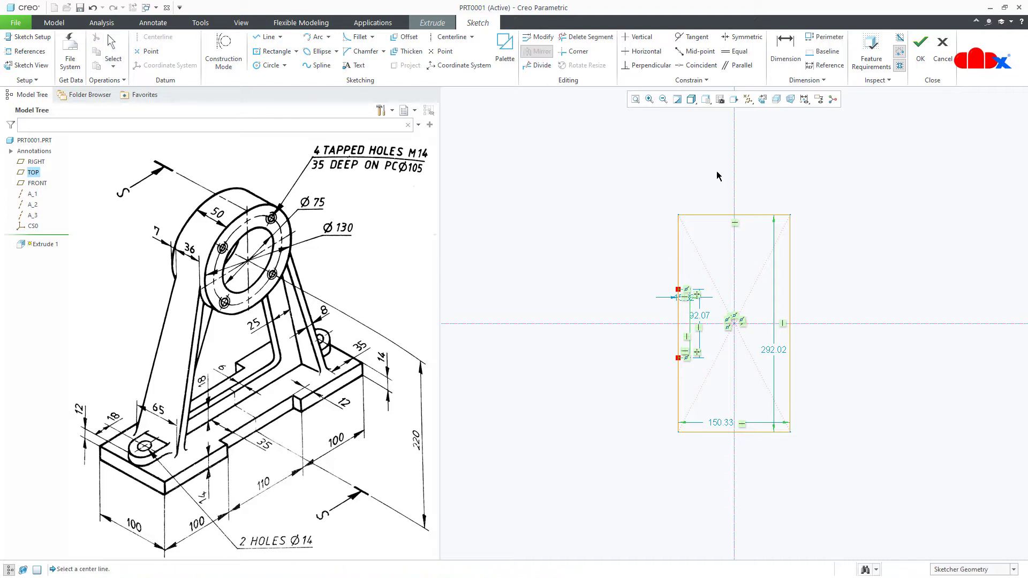
pyautogui.click(734, 183)
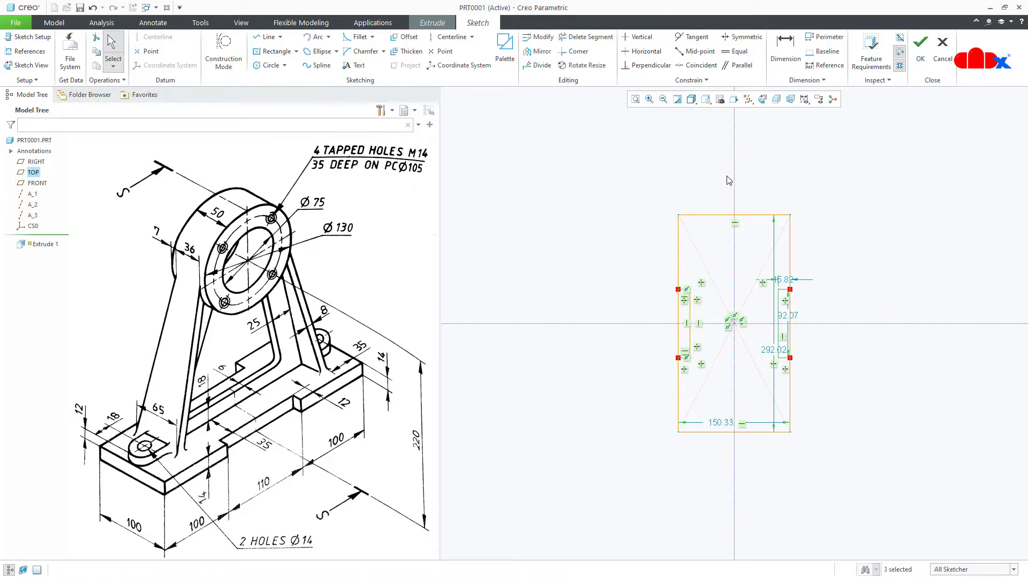
pyautogui.click(587, 36)
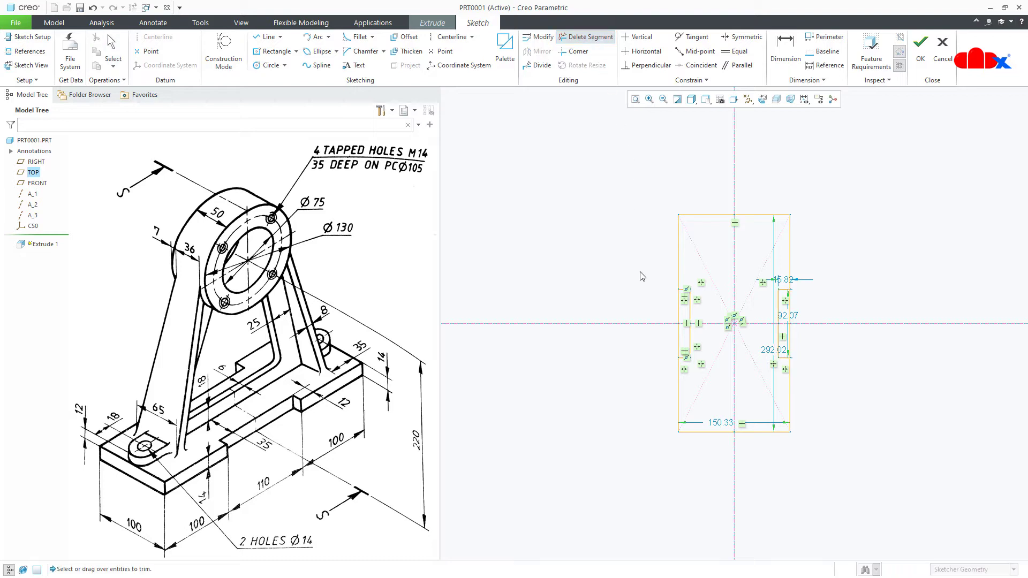
# Trim away the notch edges to form the waisted outline
pyautogui.moveTo(669, 318); pyautogui.dragTo(687, 318)
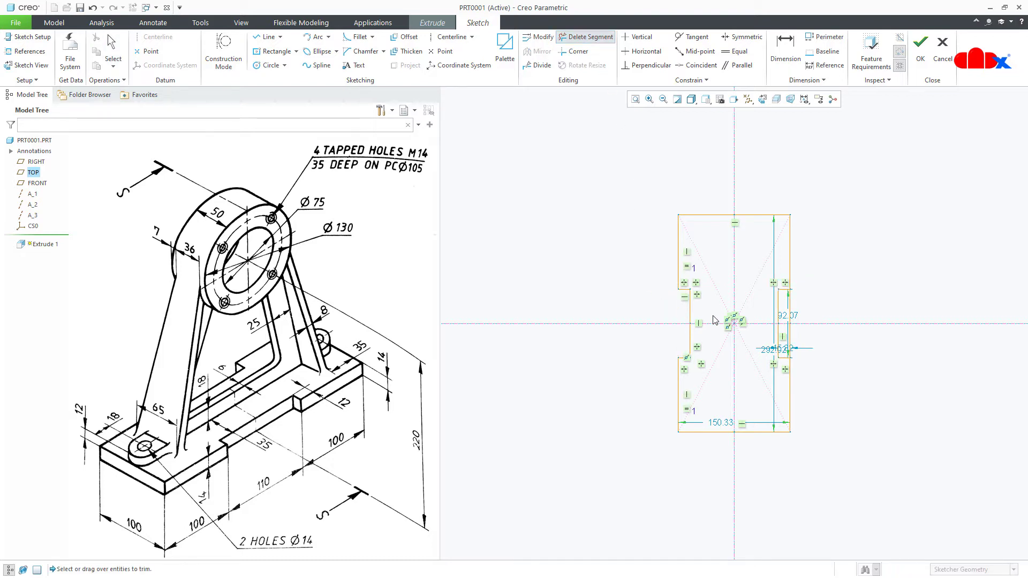
pyautogui.moveTo(804, 301)
pyautogui.mouseDown()
pyautogui.moveTo(786, 317)
pyautogui.moveTo(787, 335)
pyautogui.moveTo(814, 348)
pyautogui.mouseUp()
pyautogui.middleClick(815, 349)
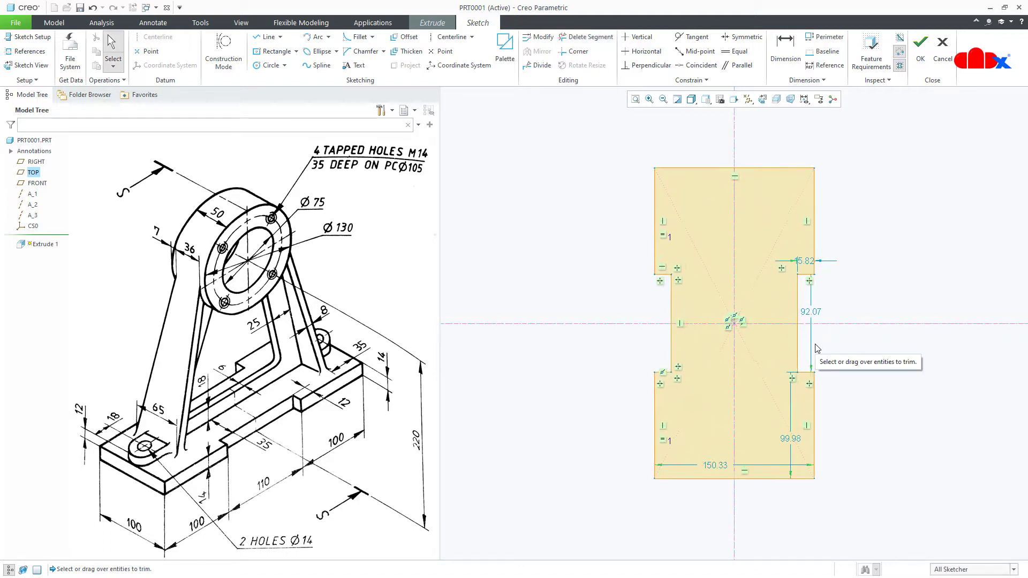
# Set the overall width and the end length dimensions both to 100
pyautogui.click(722, 477)
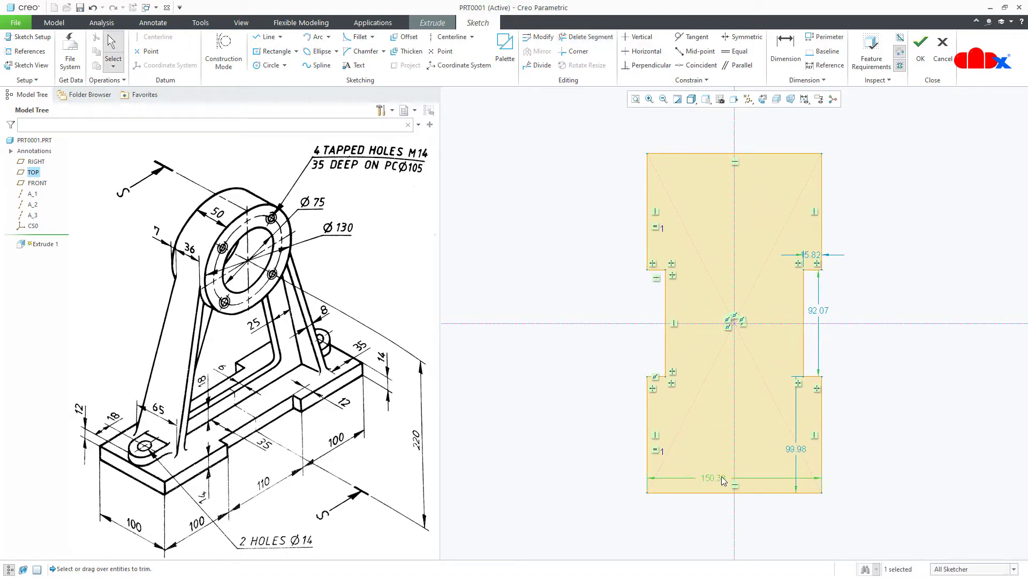
pyautogui.write('100')
pyautogui.press('Return')
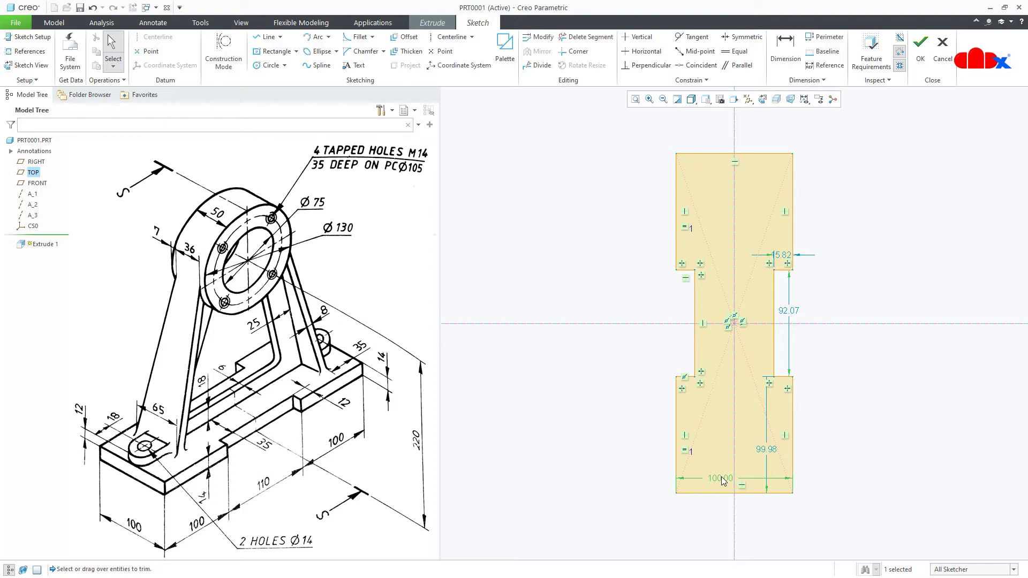
pyautogui.doubleClick(764, 451)
pyautogui.write('100')
pyautogui.press('Return')
# Set the recess length to 110 and the notch depth to 12
pyautogui.doubleClick(800, 313)
pyautogui.write('110')
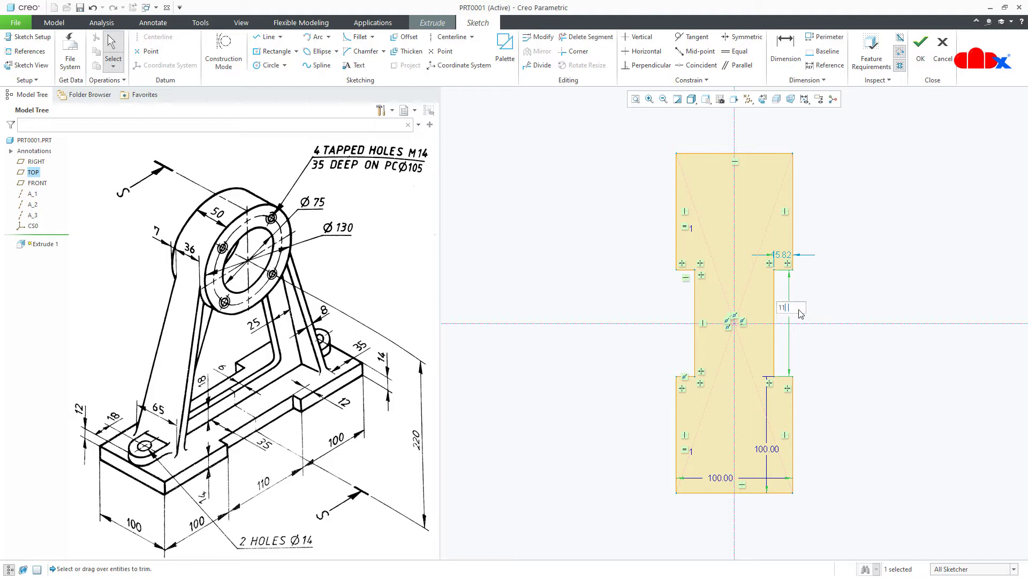
pyautogui.press('Return')
pyautogui.doubleClick(785, 252)
pyautogui.write('12')
pyautogui.press('Return')
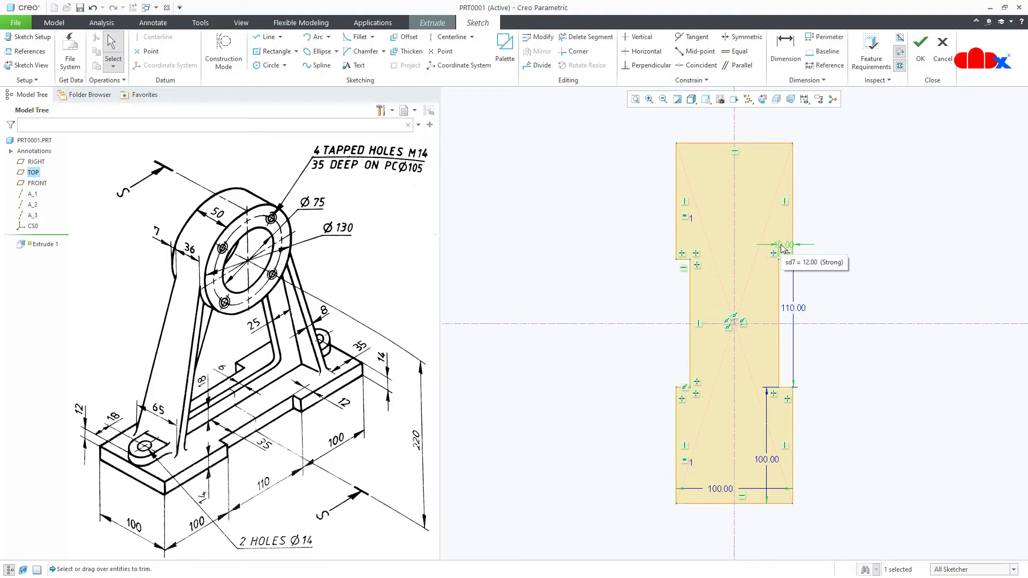
pyautogui.hotkey('ctrl', 'd')
# Finish the sketch and extrude the notched outline 14 deep into the base plate
pyautogui.rightClick(781, 248)
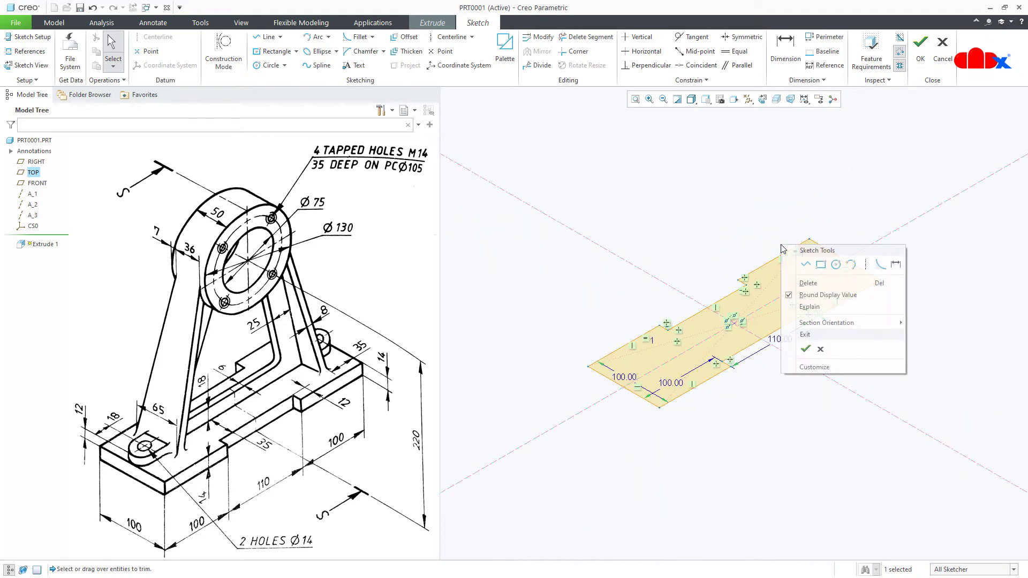
pyautogui.click(805, 351)
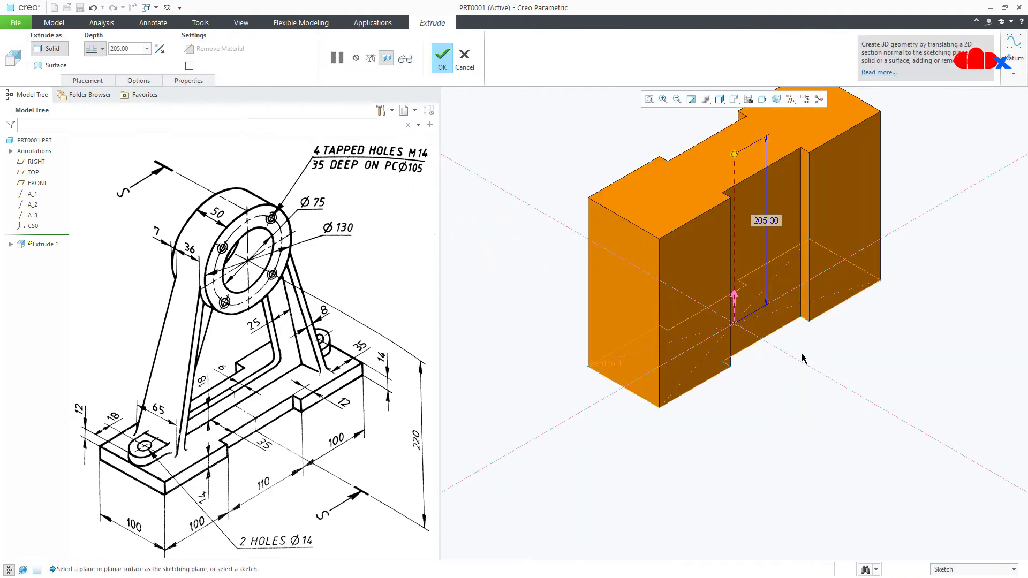
pyautogui.doubleClick(126, 49)
pyautogui.write('14')
pyautogui.press('Return')
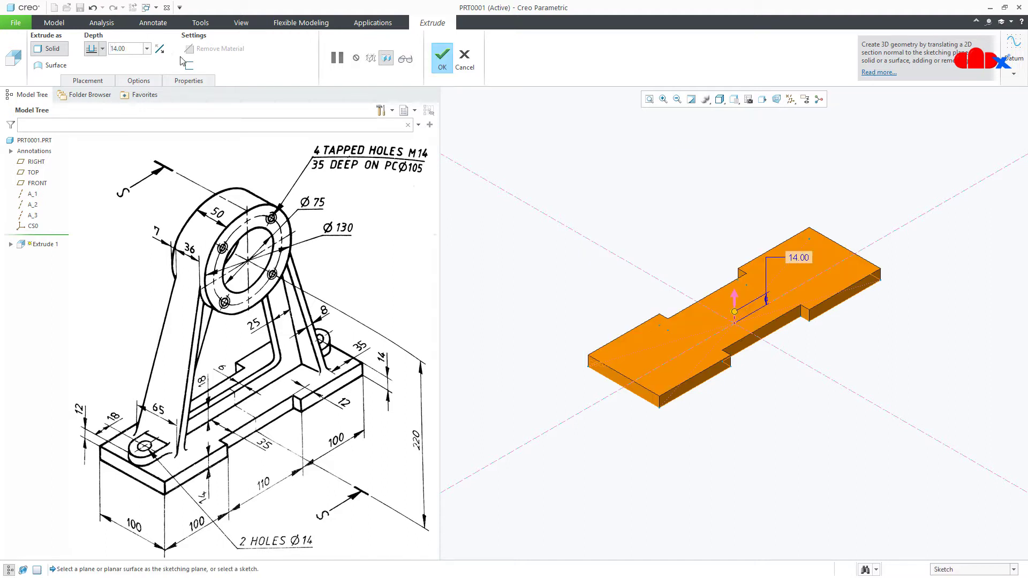
pyautogui.click(442, 56)
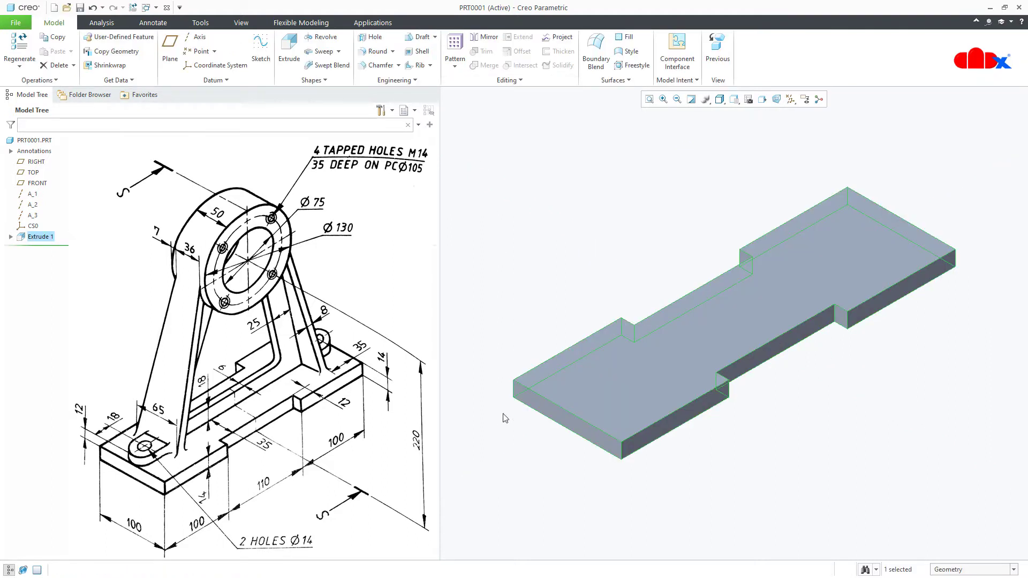
pyautogui.click(503, 472)
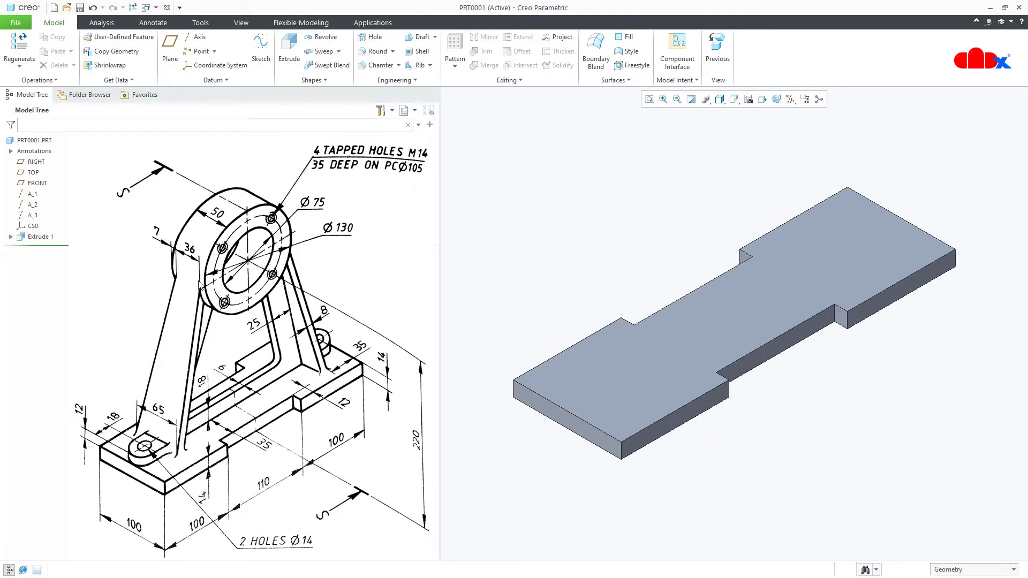
# Start a second extrusion on RIGHT, adding the base plate's top surface as a reference
pyautogui.click(289, 53)
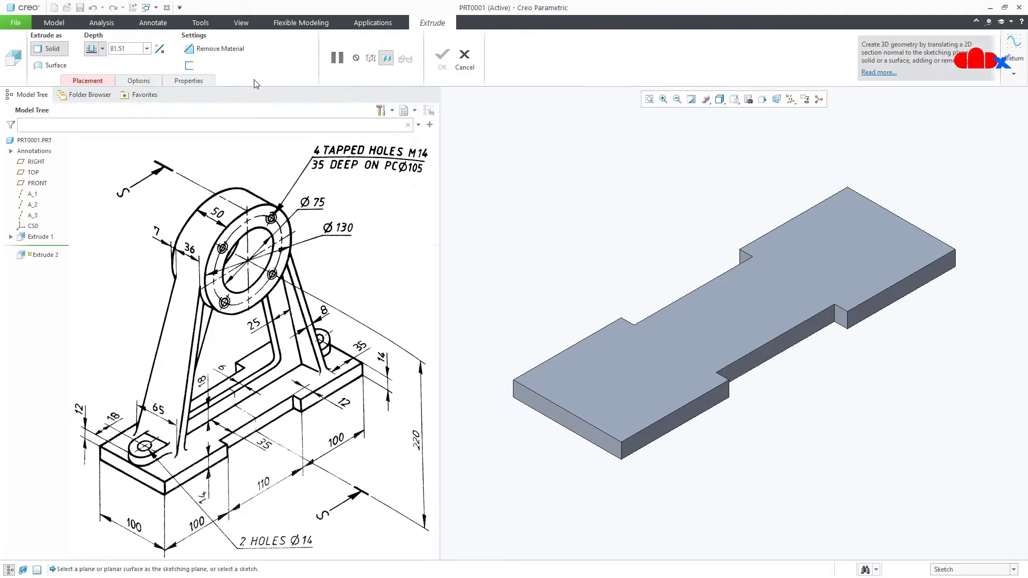
pyautogui.click(36, 161)
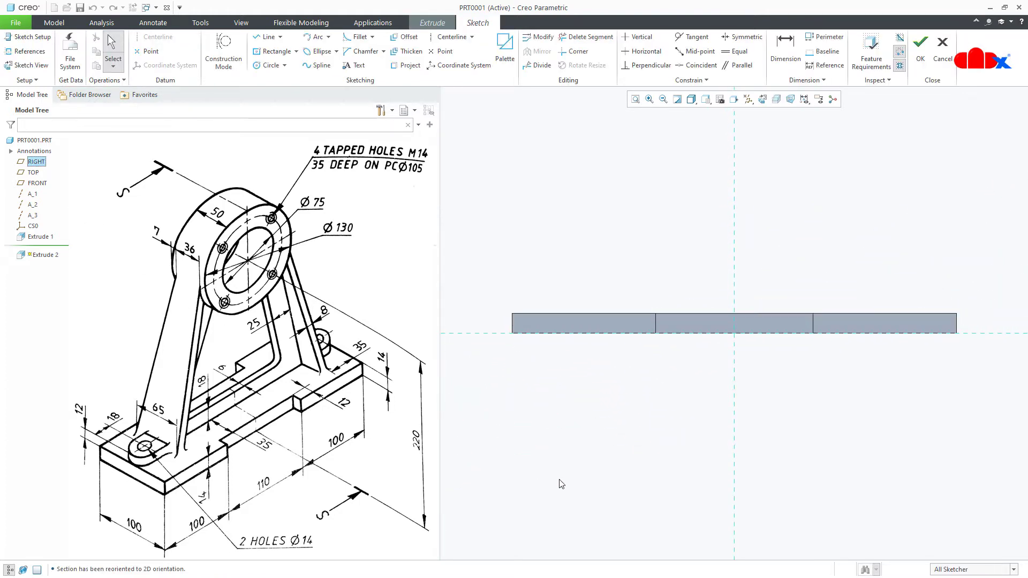
pyautogui.click(25, 51)
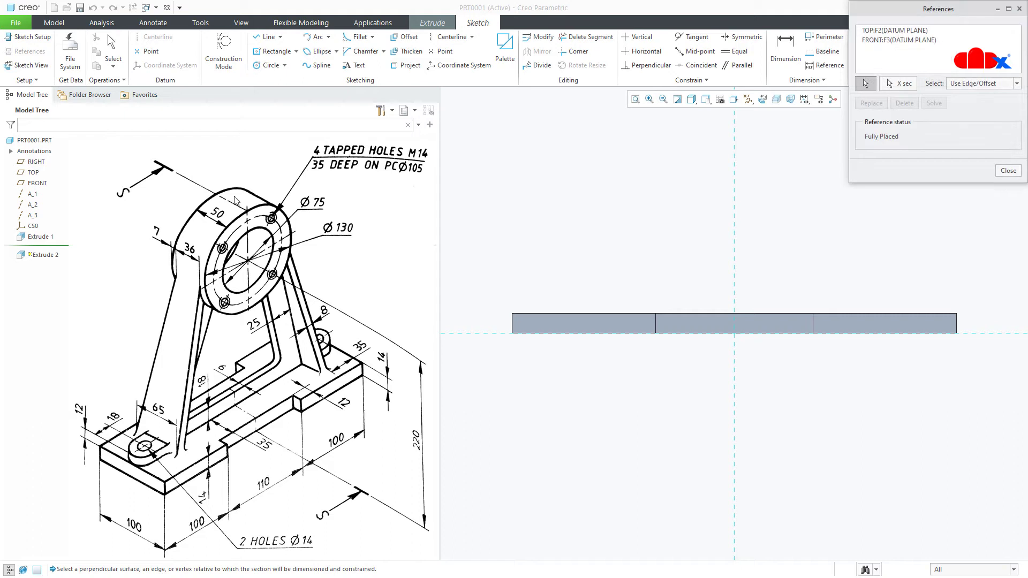
pyautogui.click(541, 315)
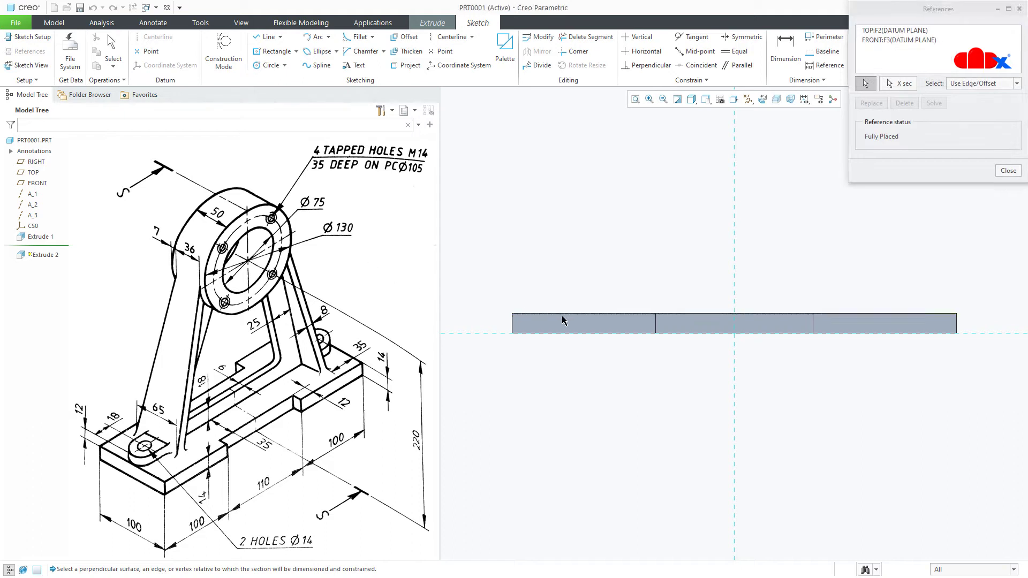
pyautogui.rightClick(597, 399)
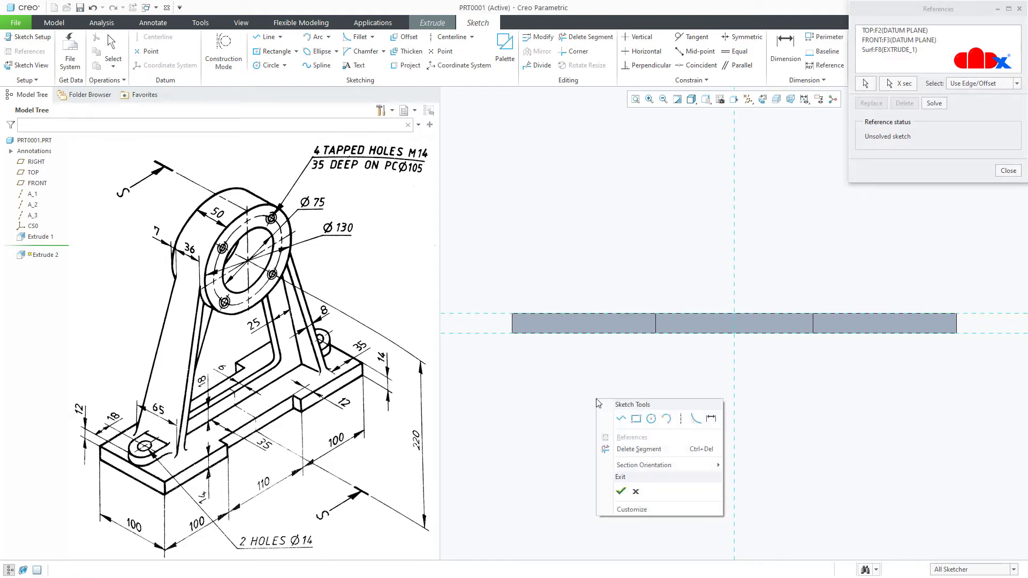
pyautogui.click(682, 419)
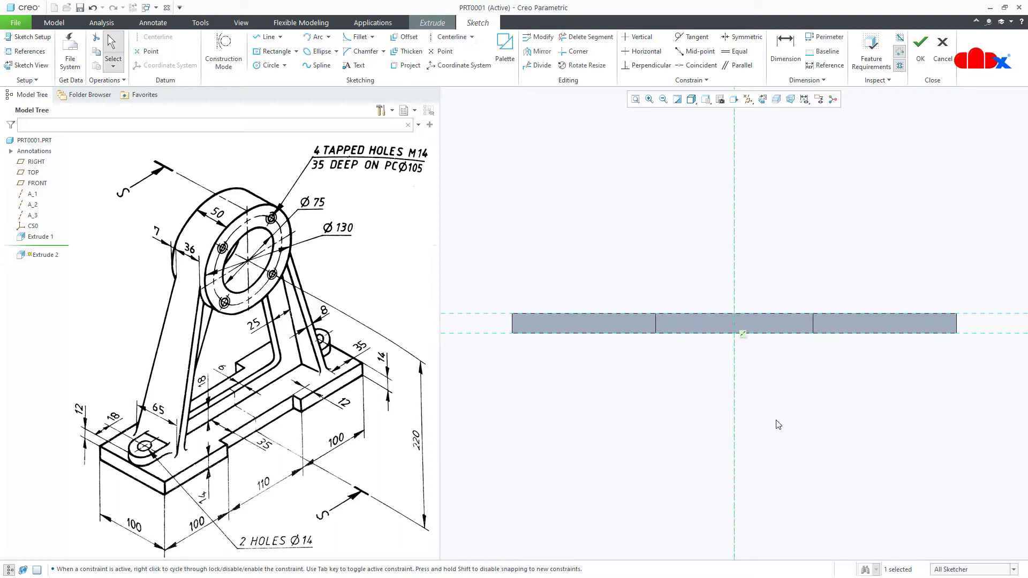
pyautogui.scroll(-1, 780, 432)
pyautogui.keyDown('shift'); pyautogui.moveTo(776, 426); pyautogui.dragTo(769, 508, button='middle'); pyautogui.keyUp('shift')
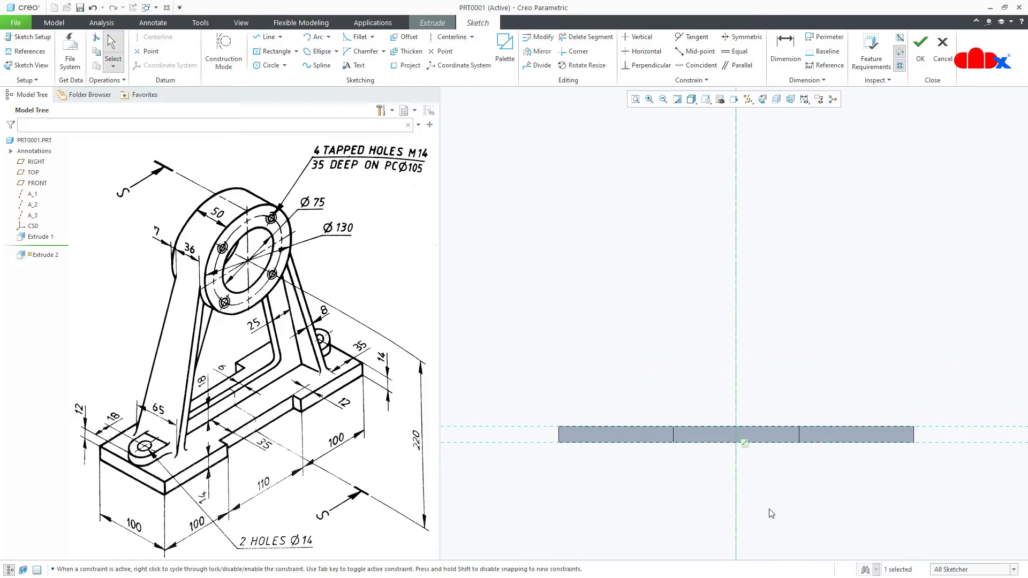
# Draw a circle on the vertical centerline and a tangent side line down to the base
pyautogui.rightClick(771, 514)
pyautogui.click(828, 399)
pyautogui.click(737, 193)
pyautogui.click(749, 265)
pyautogui.middleClick(771, 276)
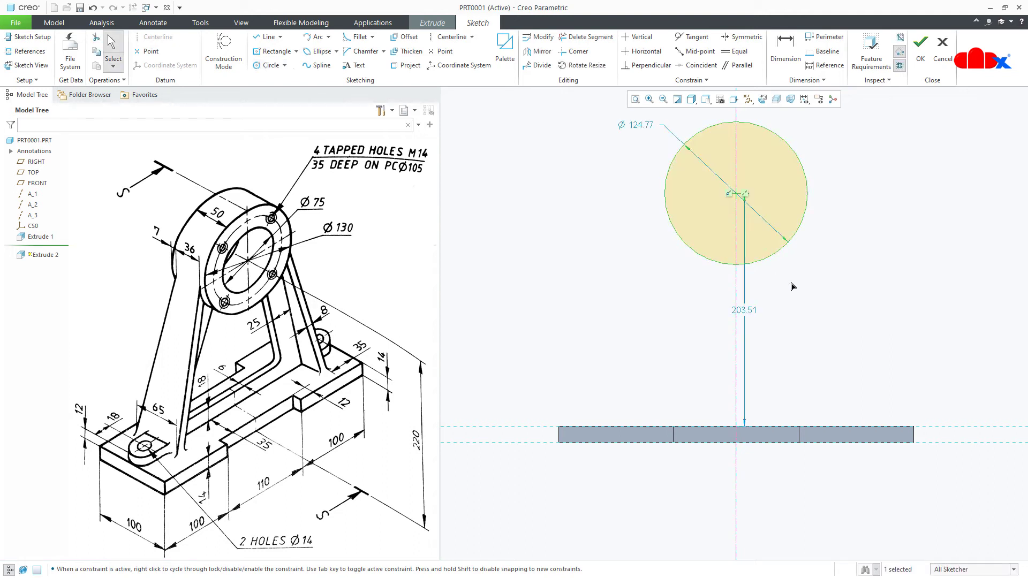
pyautogui.rightClick(793, 288)
pyautogui.click(816, 307)
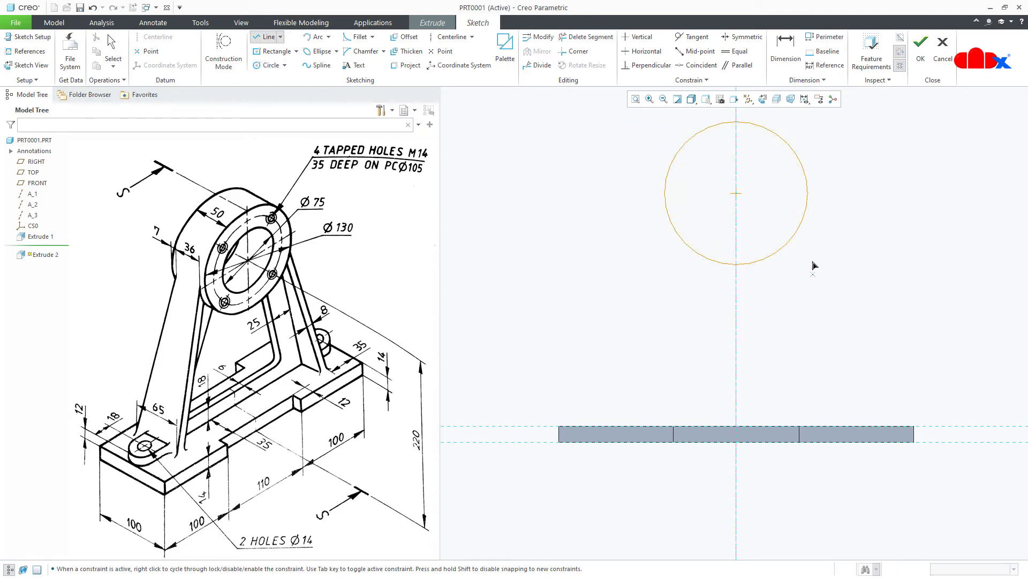
pyautogui.click(807, 182)
pyautogui.click(855, 423)
pyautogui.middleClick(856, 420)
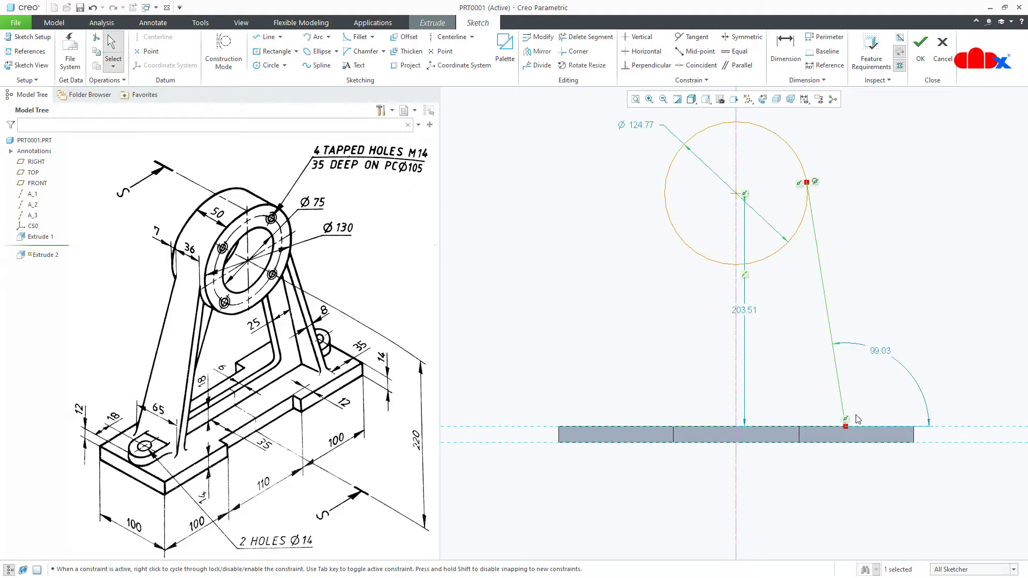
# Mirror the side line across the centerline and trim away the lower arc
pyautogui.click(538, 52)
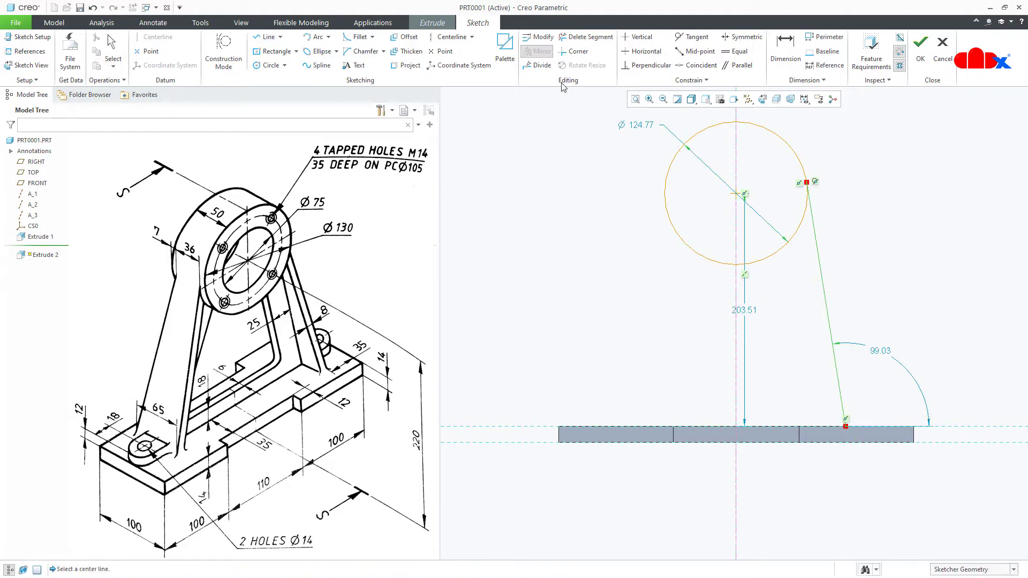
pyautogui.click(735, 244)
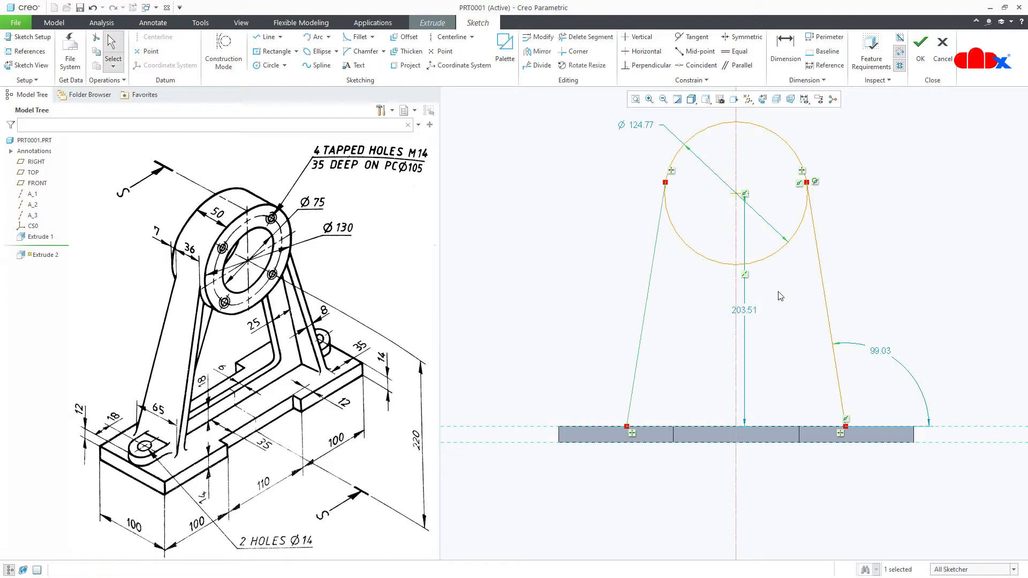
pyautogui.click(589, 37)
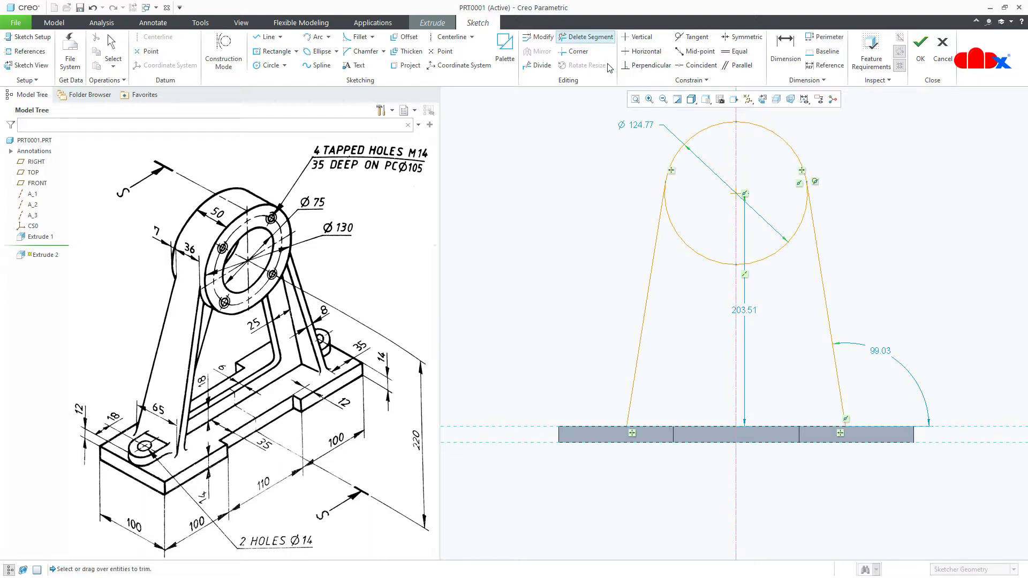
pyautogui.moveTo(709, 244)
pyautogui.mouseDown()
pyautogui.moveTo(727, 311)
pyautogui.moveTo(762, 276)
pyautogui.moveTo(771, 244)
pyautogui.mouseUp()
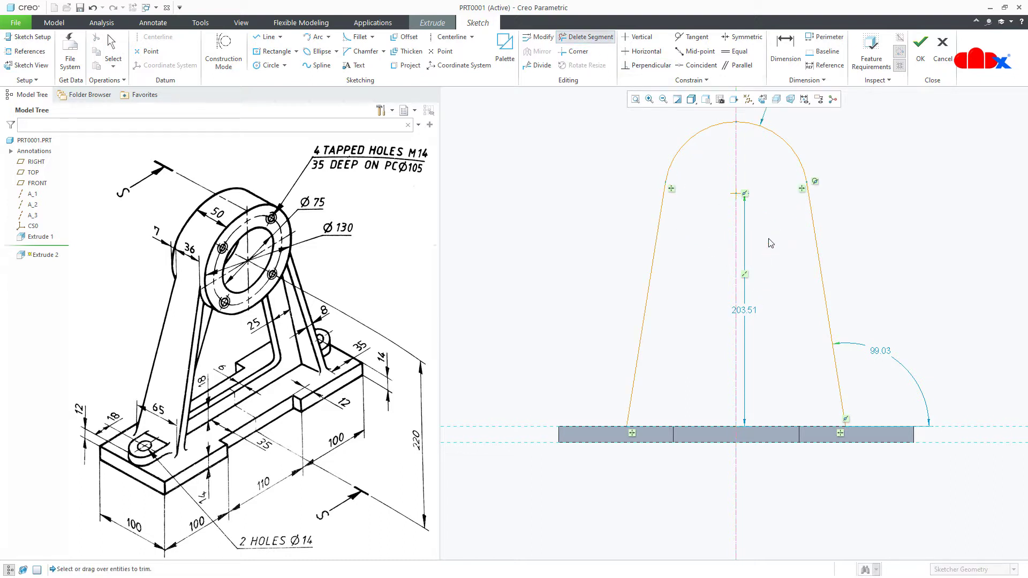
# Dimension the side line's foot 35 from the base edge
pyautogui.rightClick(771, 244)
pyautogui.click(882, 259)
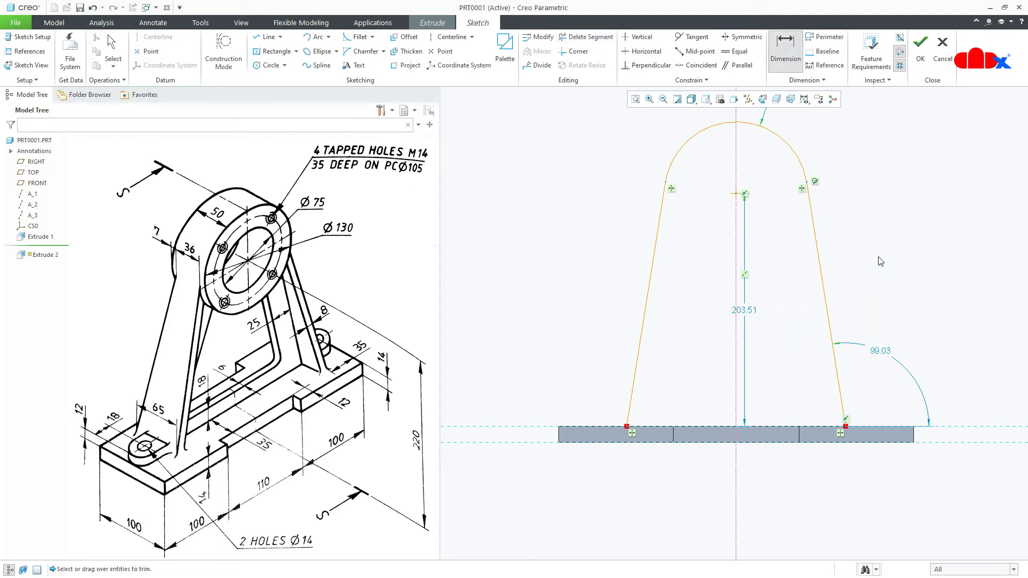
pyautogui.click(916, 431)
pyautogui.middleClick(895, 402)
pyautogui.write('35')
pyautogui.press('Return')
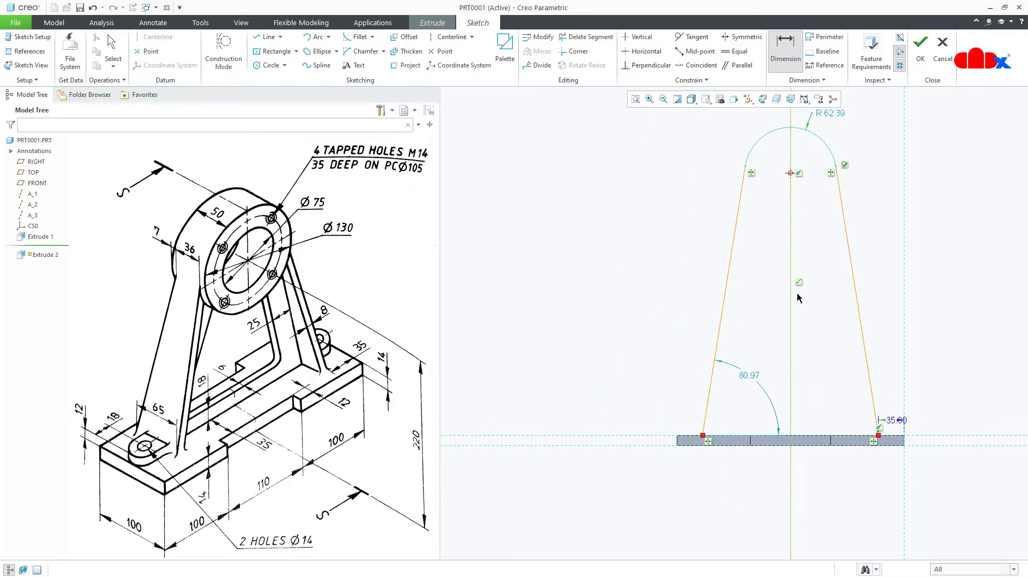
# Set the arc centre 220 above the base and the arc diameter to 130
pyautogui.click(811, 442)
pyautogui.middleClick(822, 376)
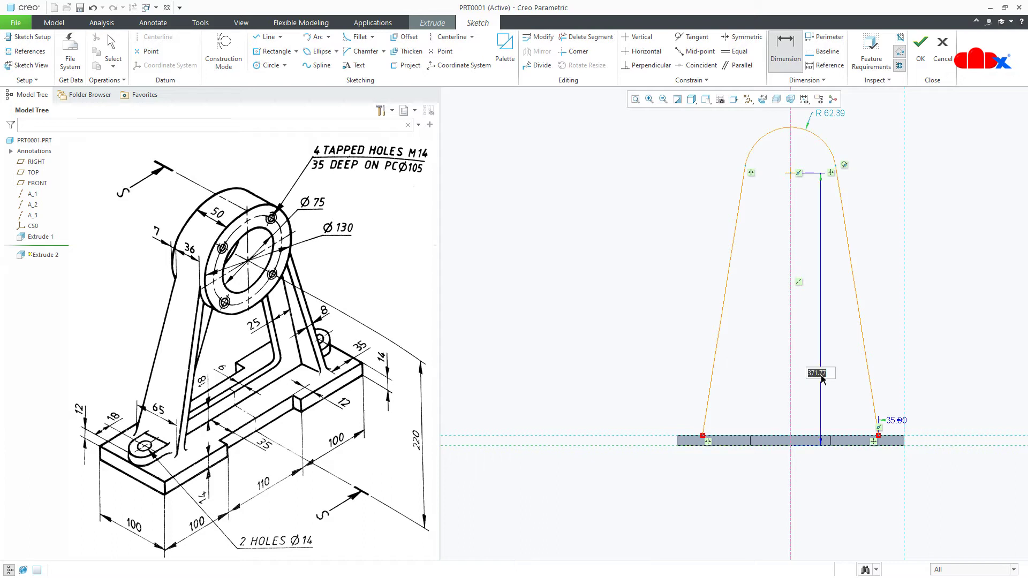
pyautogui.write('220')
pyautogui.press('Return')
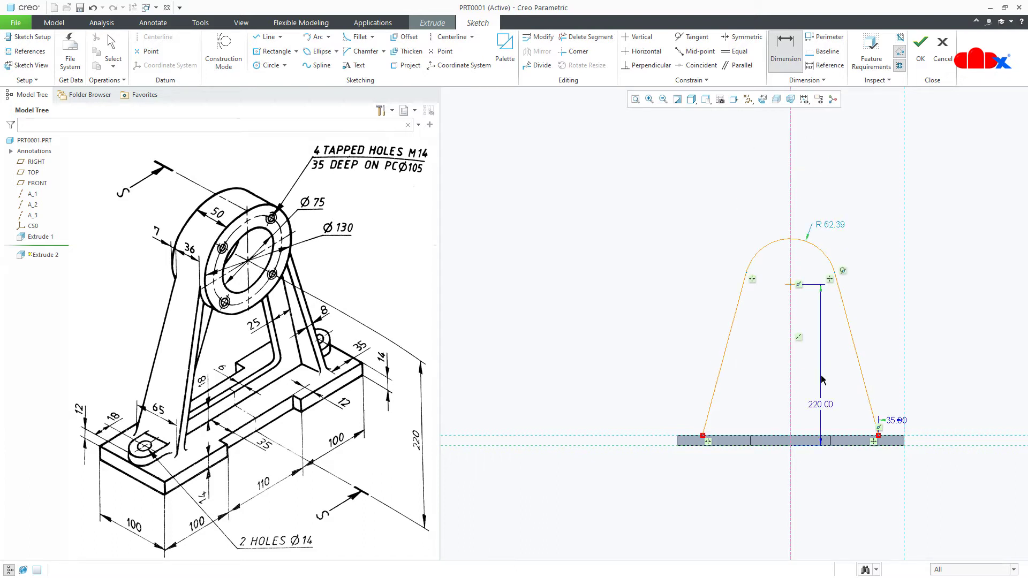
pyautogui.doubleClick(814, 247)
pyautogui.middleClick(866, 241)
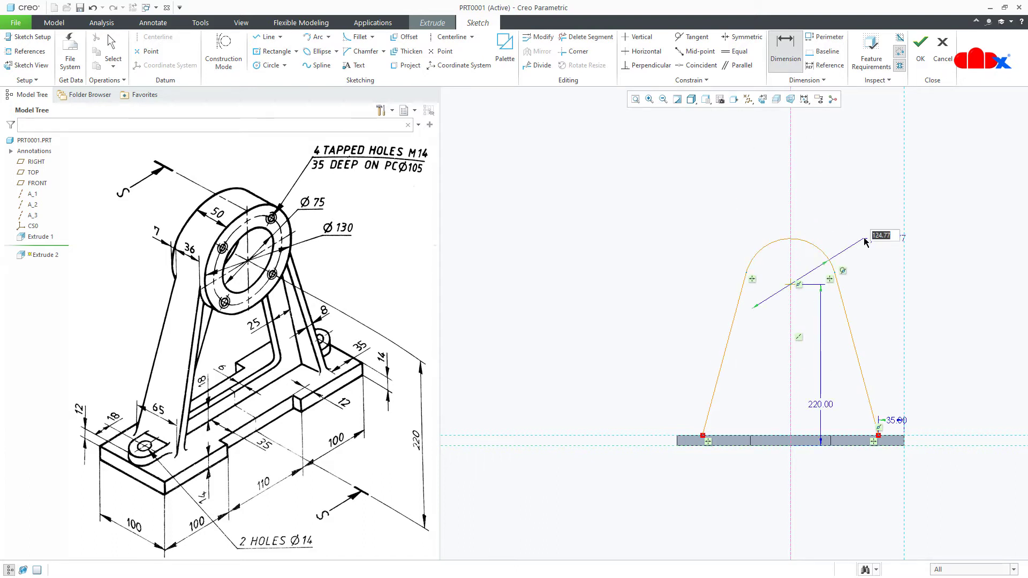
pyautogui.write('130')
pyautogui.press('Return')
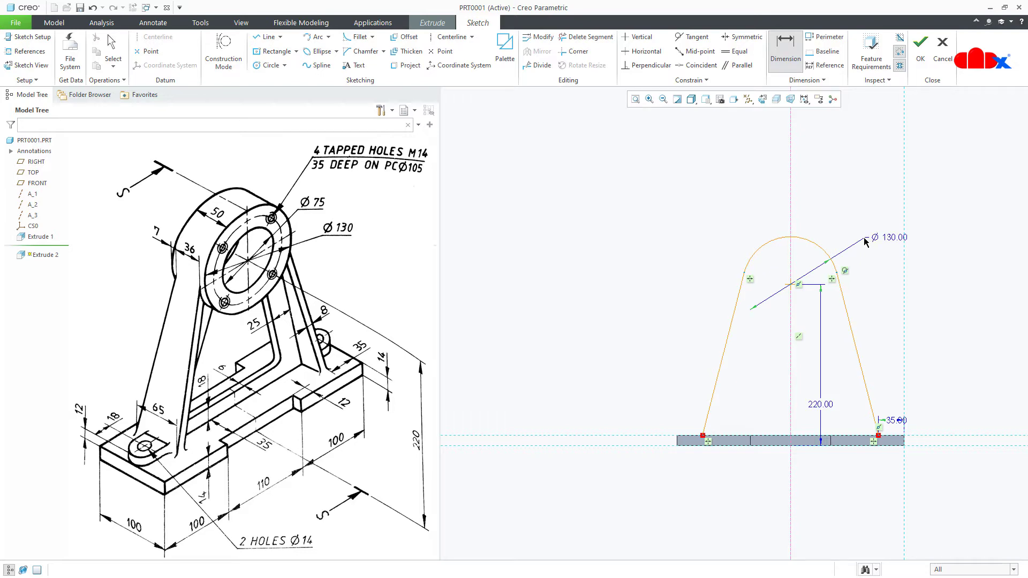
pyautogui.hotkey('ctrl', 'd')
pyautogui.rightClick(866, 241)
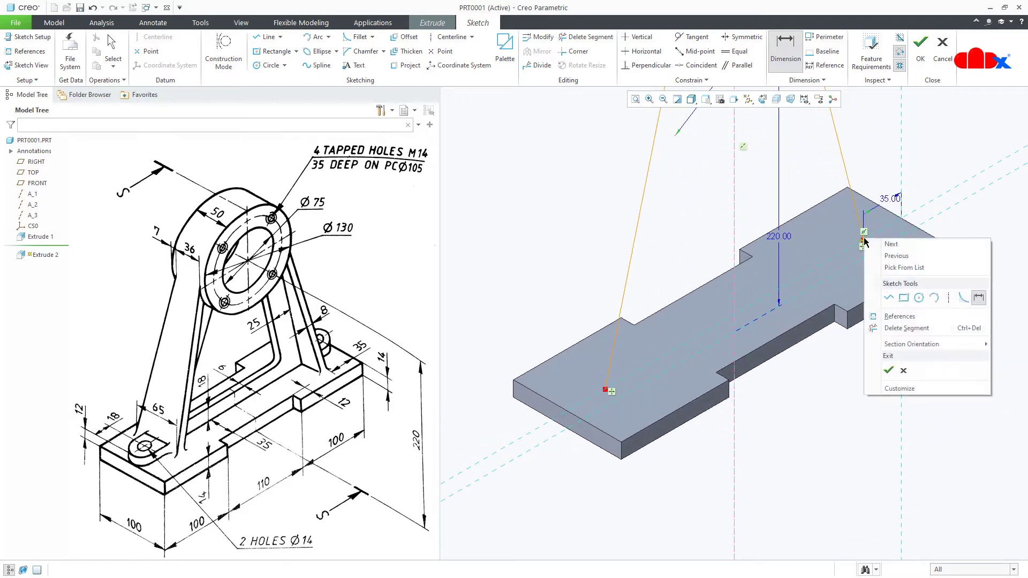
# Accept the arch sketch and extrude it symmetrically to a depth of 65
pyautogui.click(888, 371)
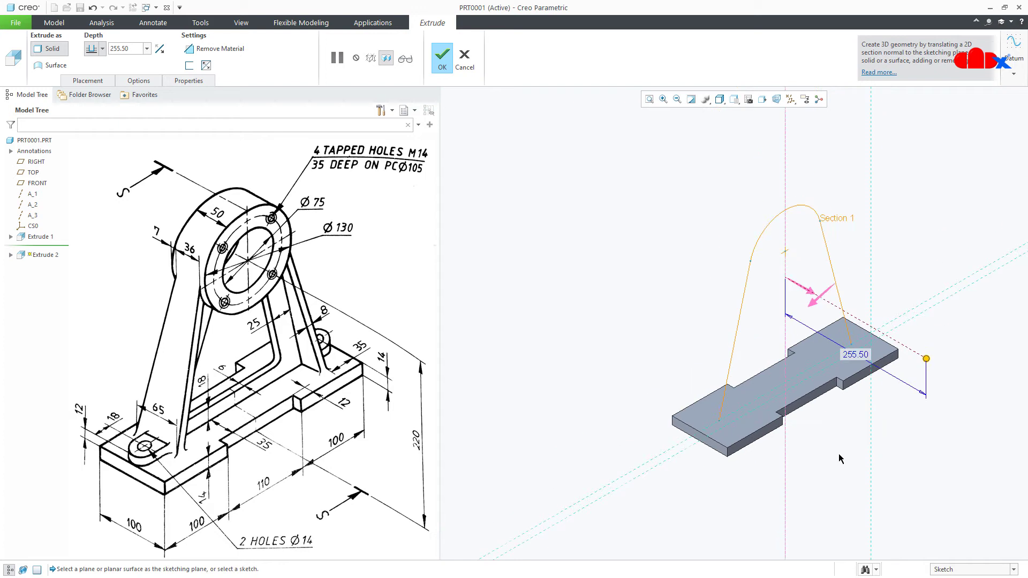
pyautogui.click(103, 49)
pyautogui.click(94, 80)
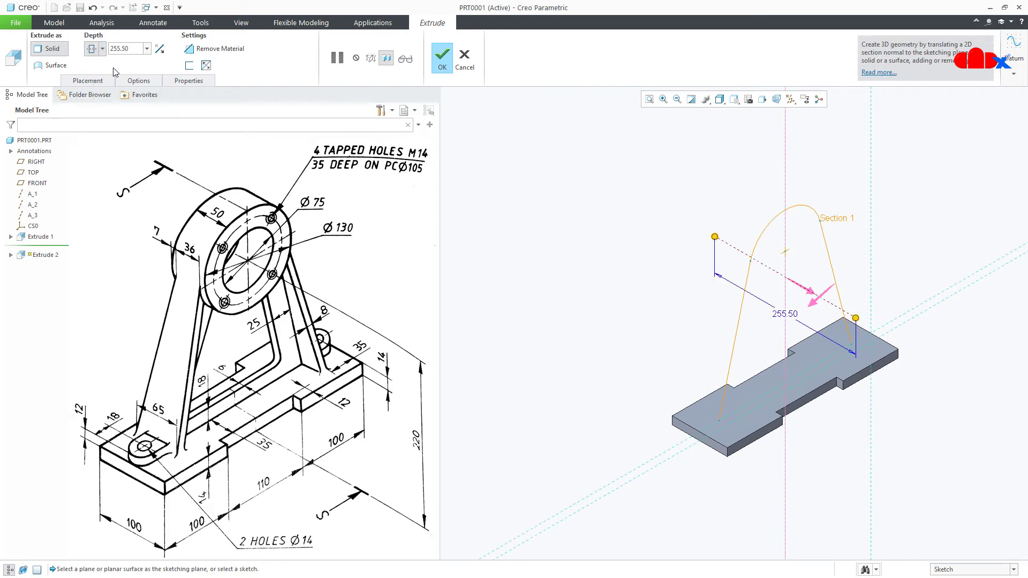
pyautogui.doubleClick(129, 51)
pyautogui.write('65')
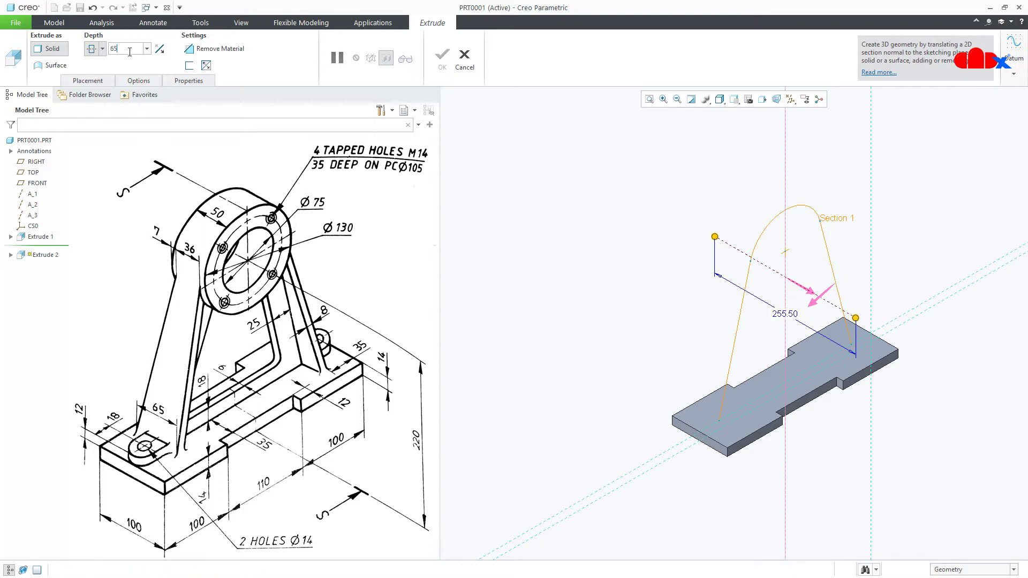
pyautogui.press('Return')
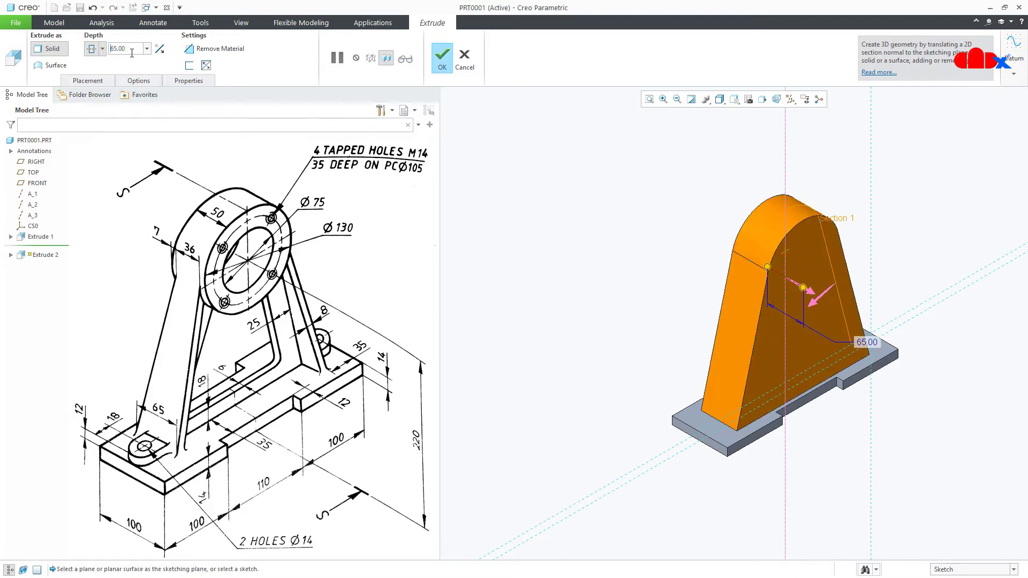
# Make the extrusion a thin wall 8 thick on the outside and finish the upright
pyautogui.click(188, 66)
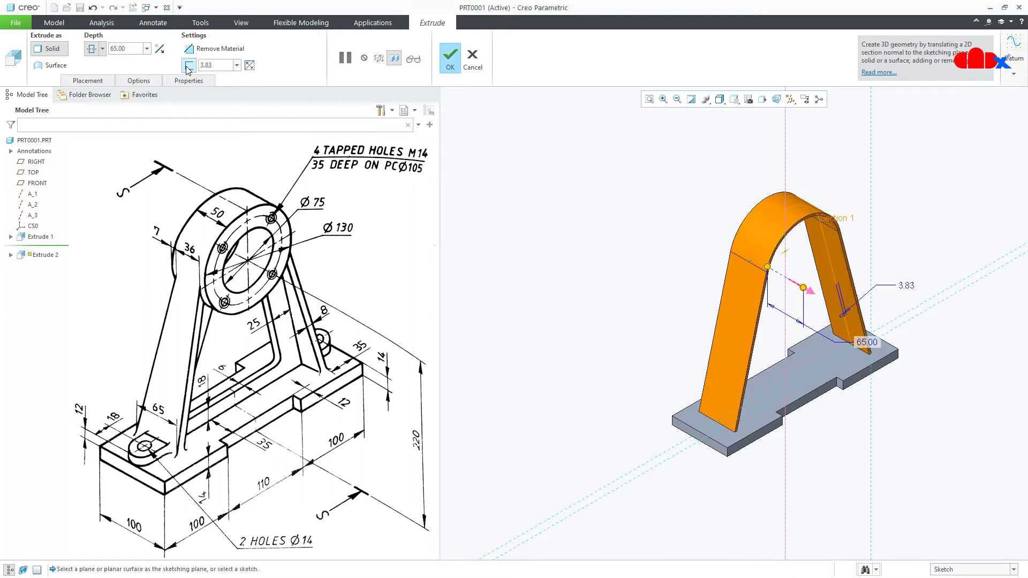
pyautogui.click(249, 65)
pyautogui.click(249, 65)
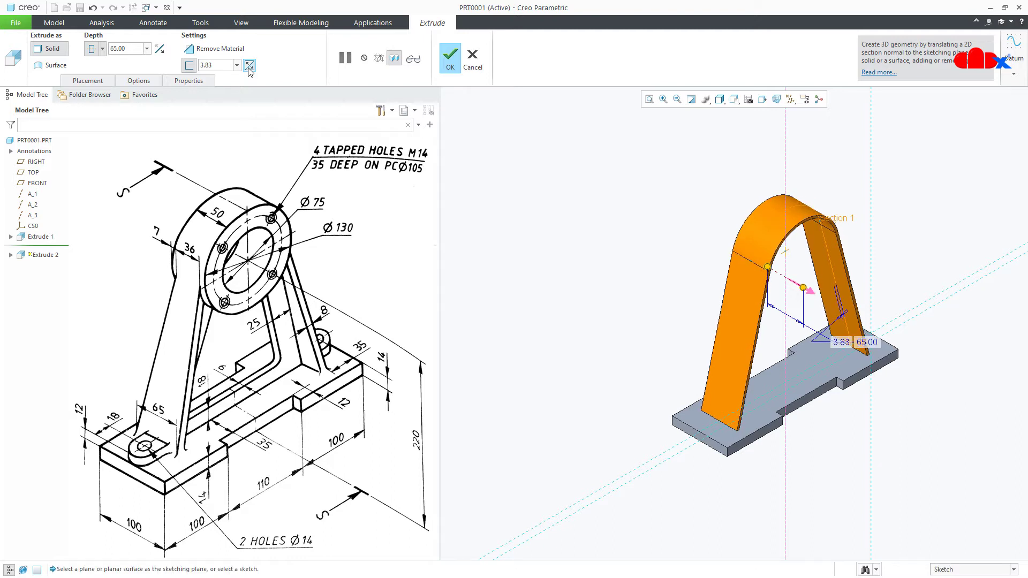
pyautogui.doubleClick(227, 66)
pyautogui.write('8')
pyautogui.press('Return')
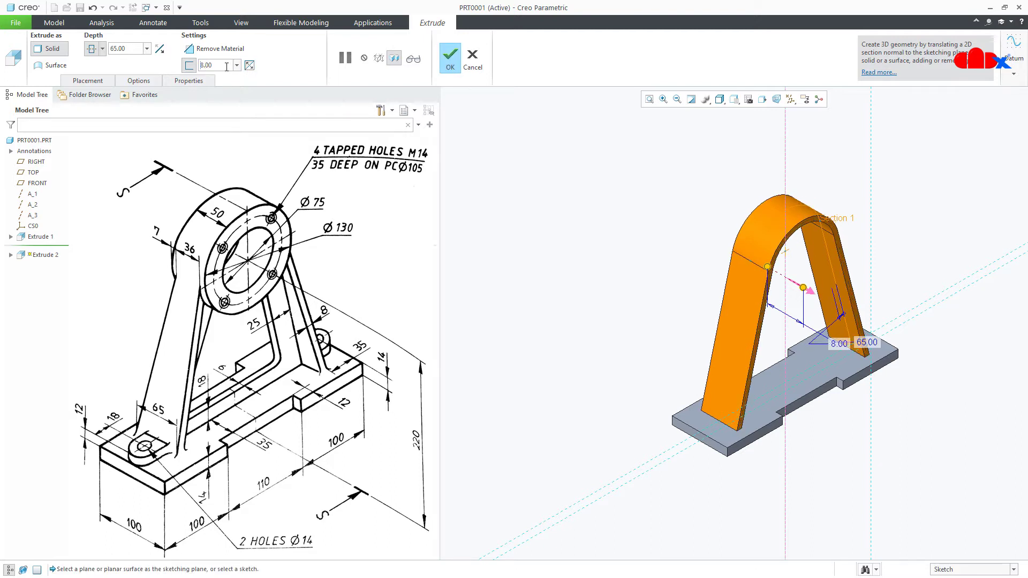
pyautogui.click(448, 63)
pyautogui.click(514, 434)
pyautogui.hotkey('ctrl', 'd')
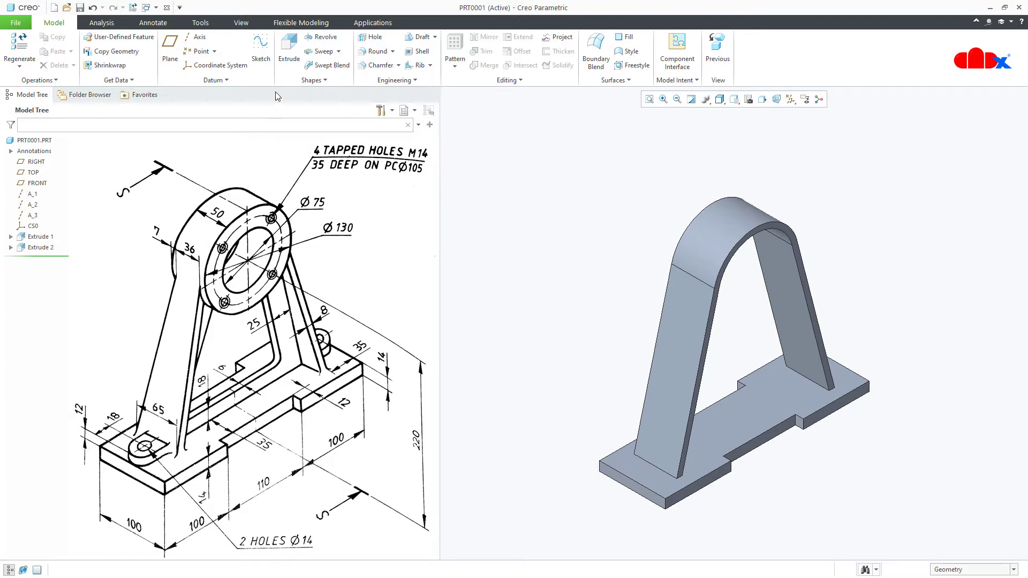
# Start a third extrusion sketched on FRONT, then hide the datum planes
pyautogui.click(289, 54)
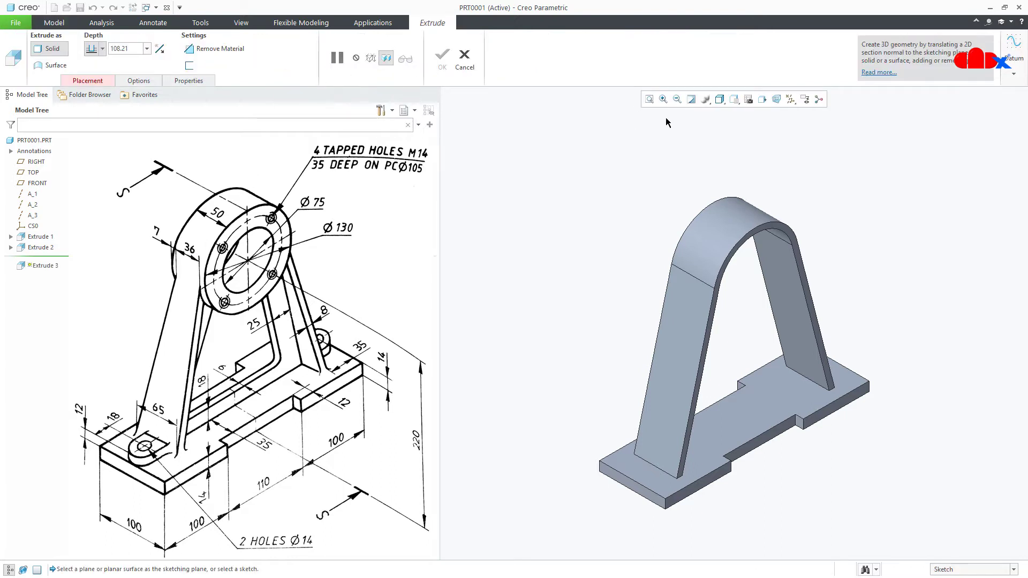
pyautogui.click(795, 102)
pyautogui.click(794, 161)
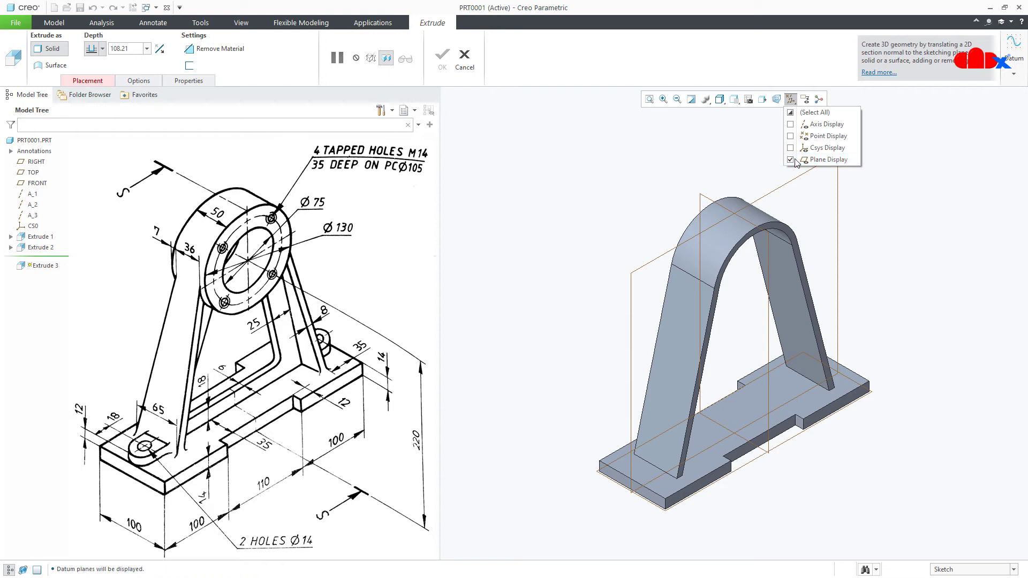
pyautogui.click(706, 195)
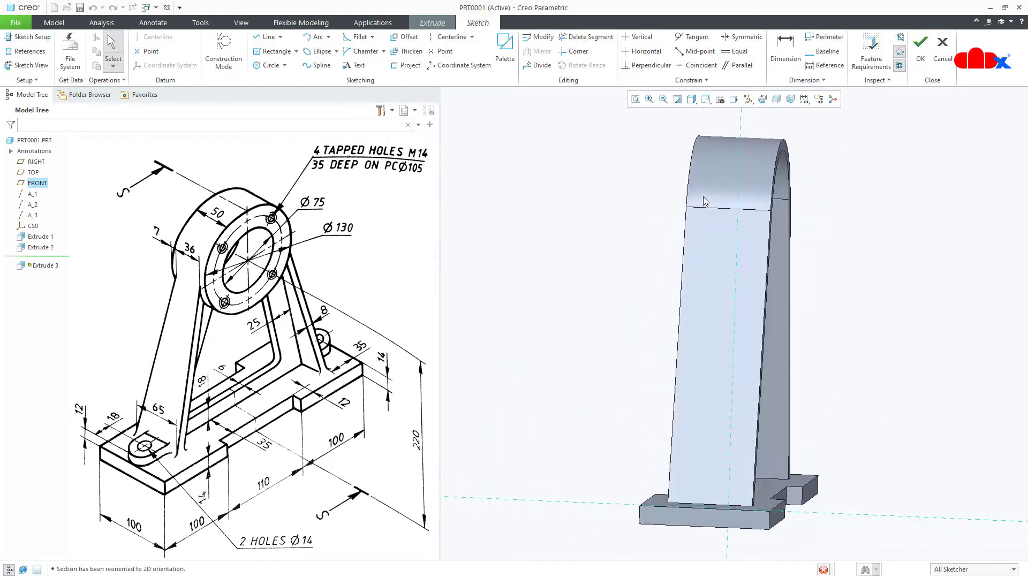
pyautogui.click(750, 100)
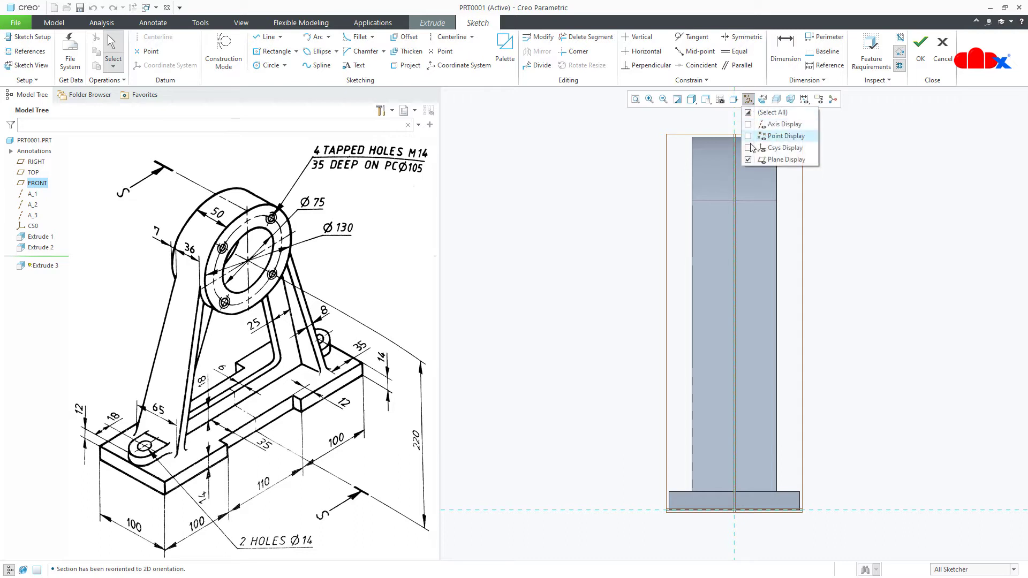
pyautogui.click(746, 159)
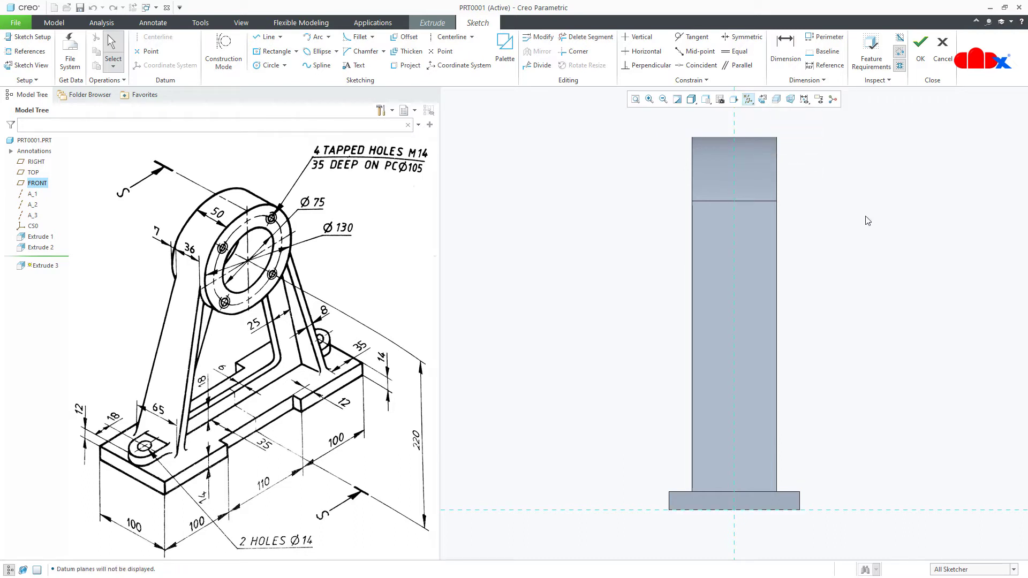
# Add the upright's edges and the base plate's top surface as sketch references
pyautogui.click(27, 51)
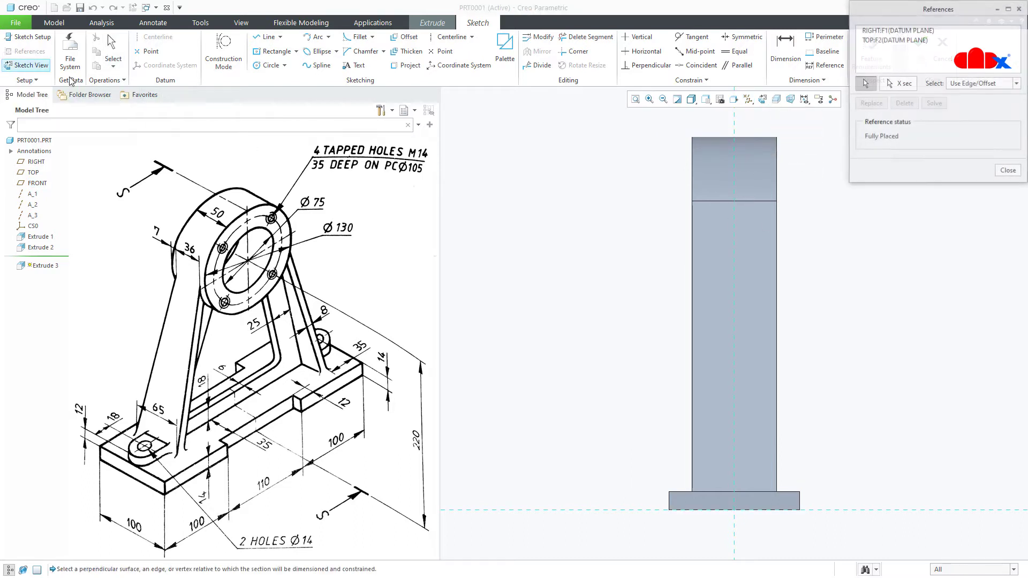
pyautogui.click(699, 206)
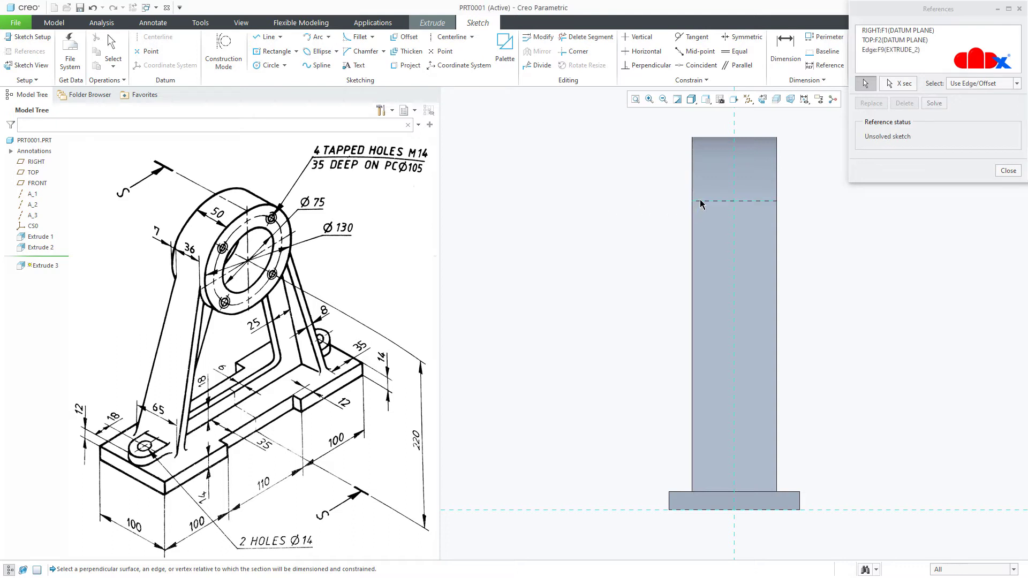
pyautogui.click(719, 136)
pyautogui.click(726, 492)
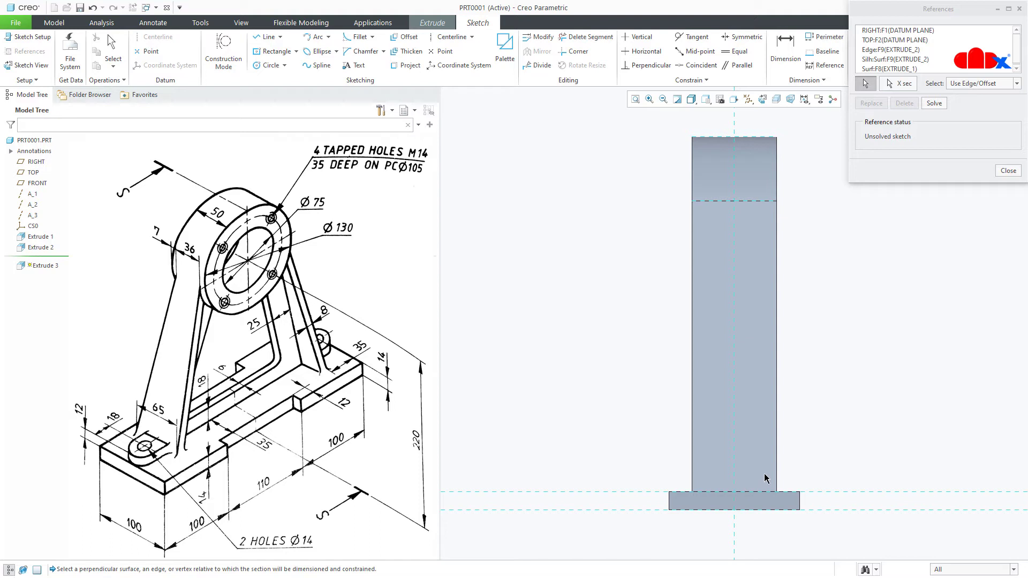
pyautogui.click(778, 471)
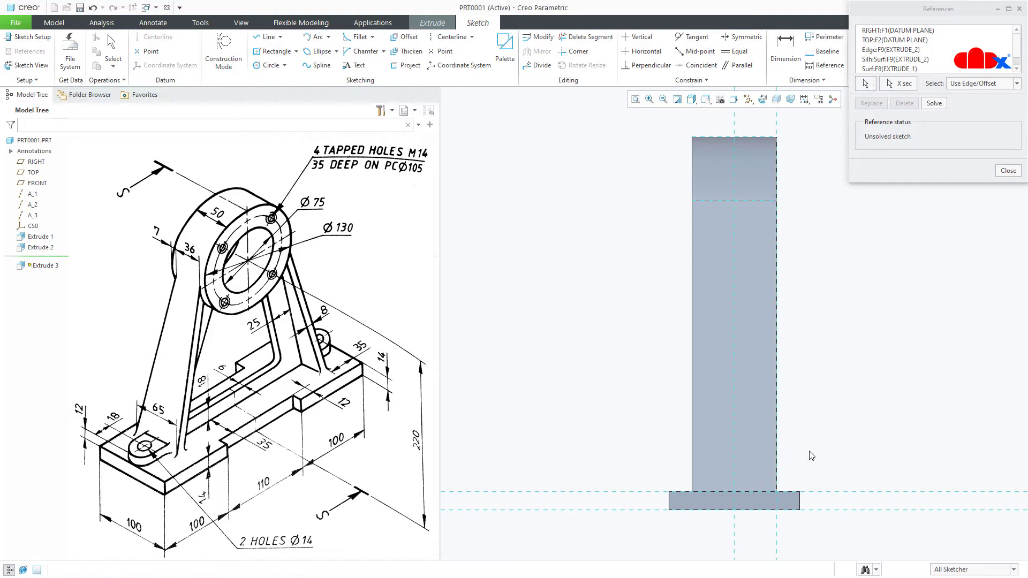
pyautogui.middleClick(810, 456)
pyautogui.rightClick(812, 456)
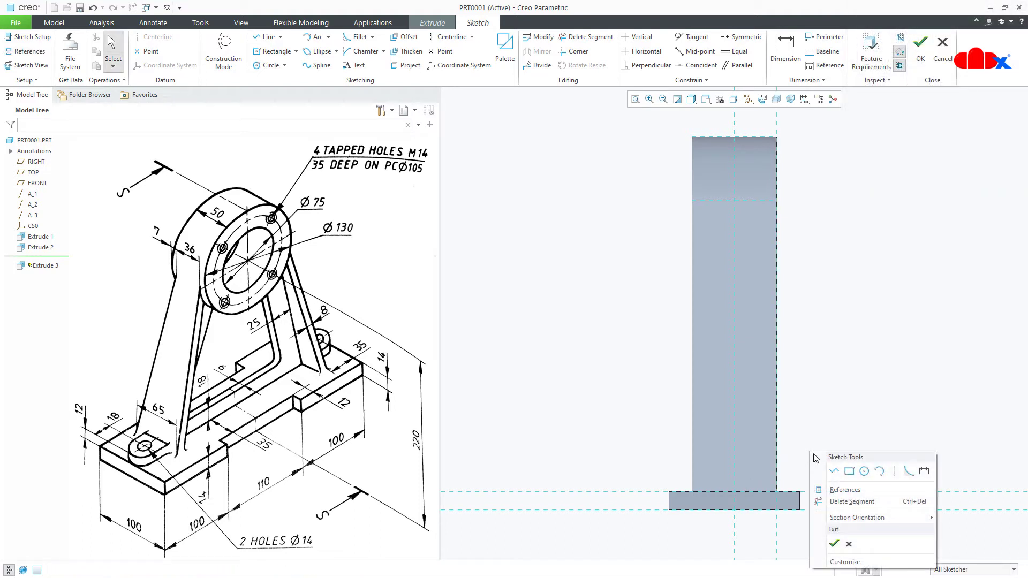
# Draw a vertical centerline and a triangle beside it, then mirror the triangle across it
pyautogui.click(895, 472)
pyautogui.click(741, 420)
pyautogui.click(744, 440)
pyautogui.rightClick(812, 424)
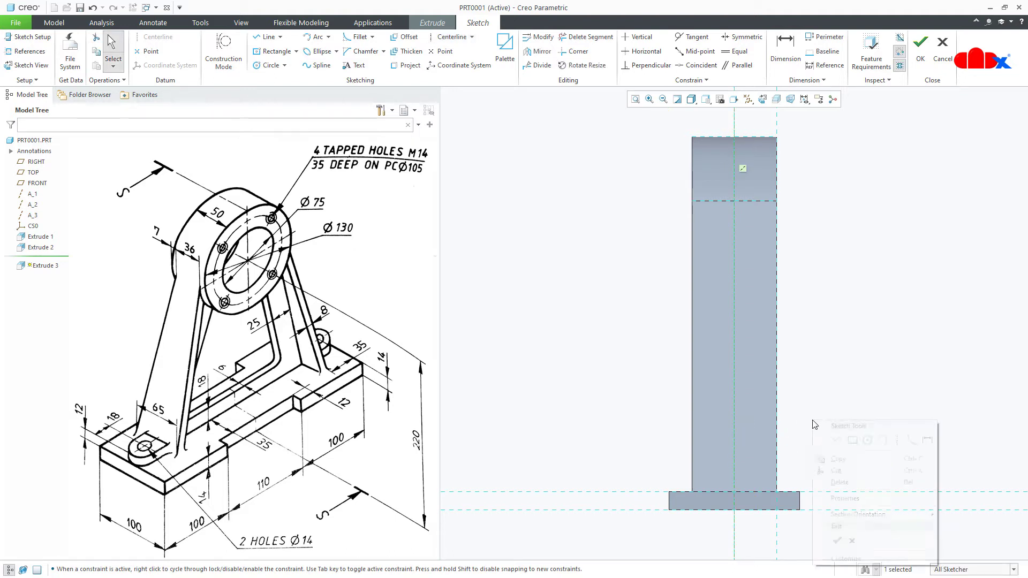
pyautogui.click(842, 441)
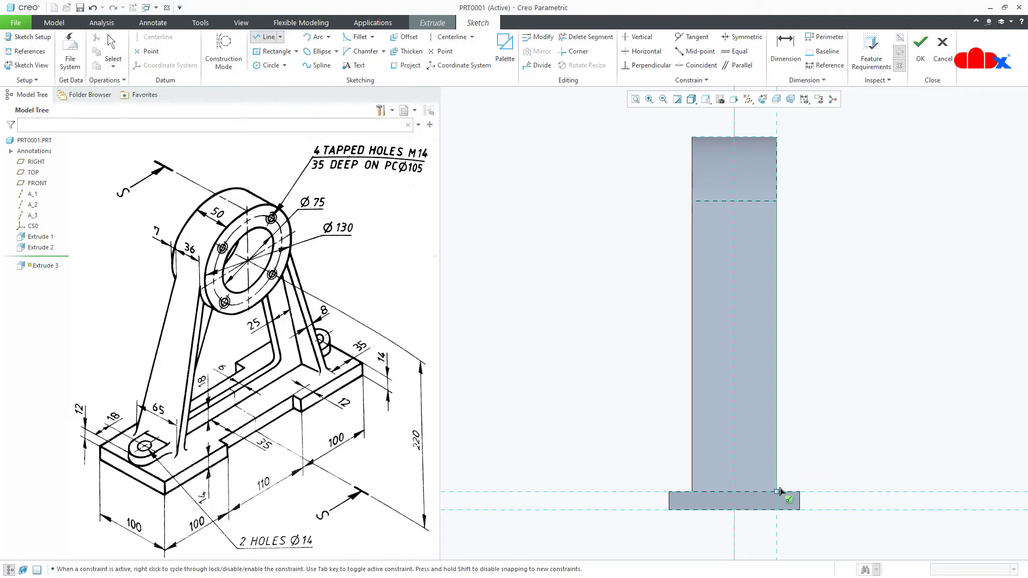
pyautogui.click(746, 138)
pyautogui.click(777, 137)
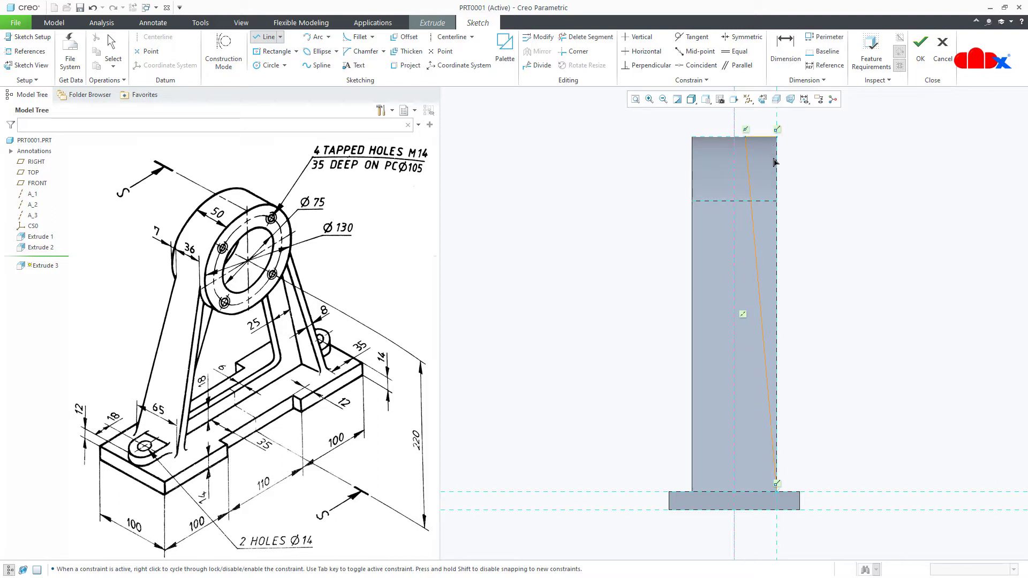
pyautogui.click(777, 494)
pyautogui.middleClick(813, 427)
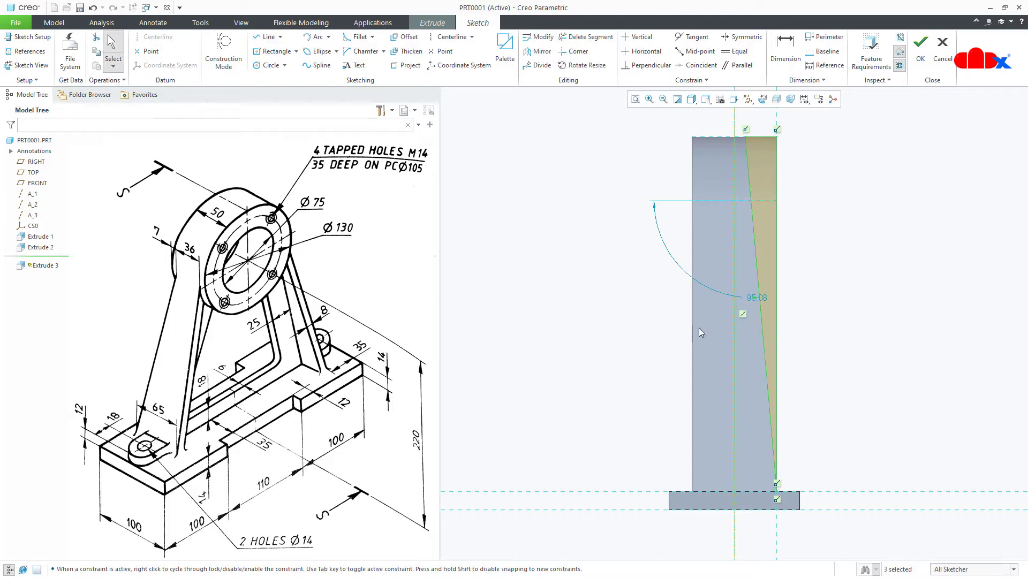
pyautogui.click(538, 50)
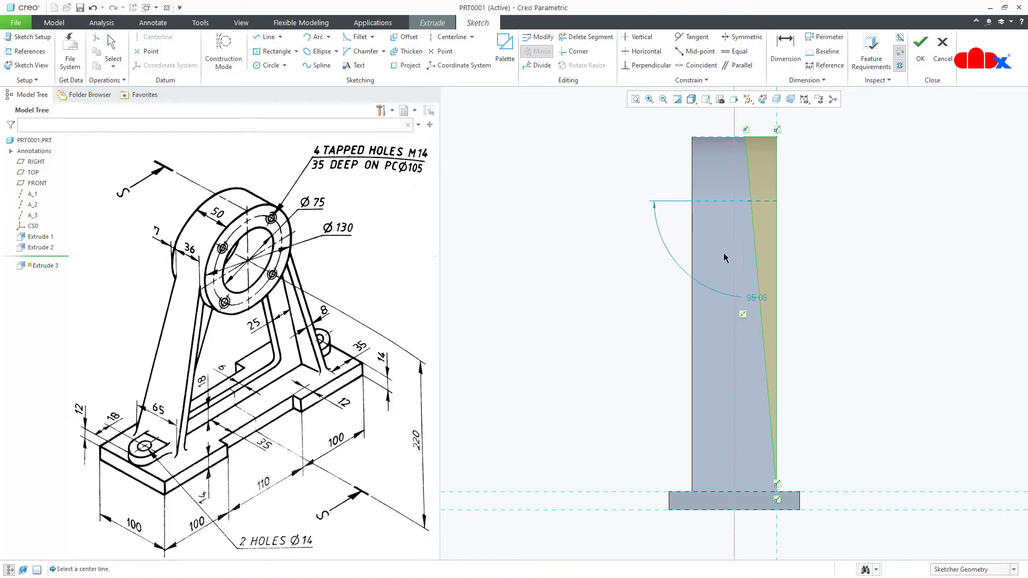
pyautogui.click(735, 270)
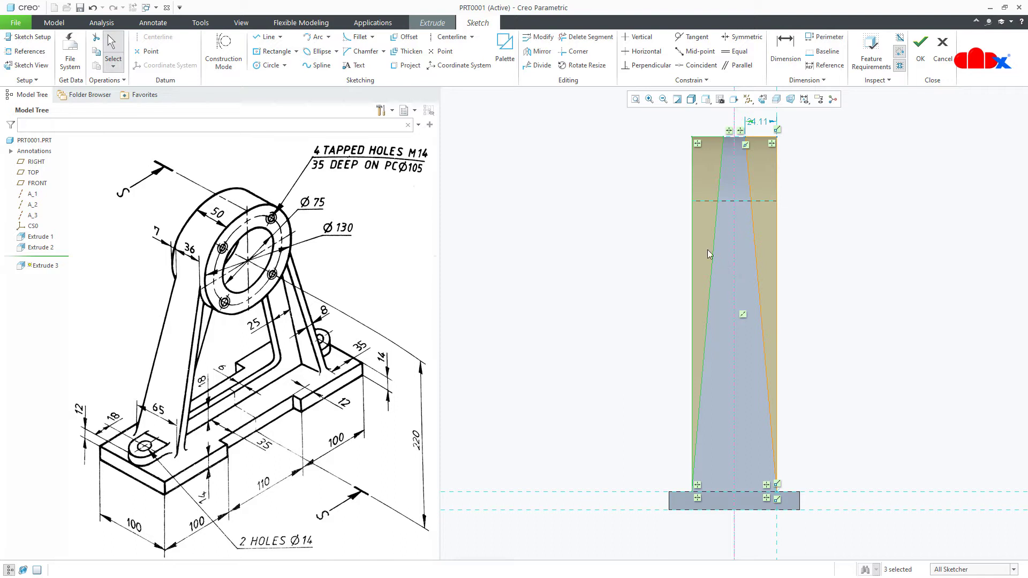
# Place points on the slanted lines and dimension the central strip 36 wide
pyautogui.click(439, 51)
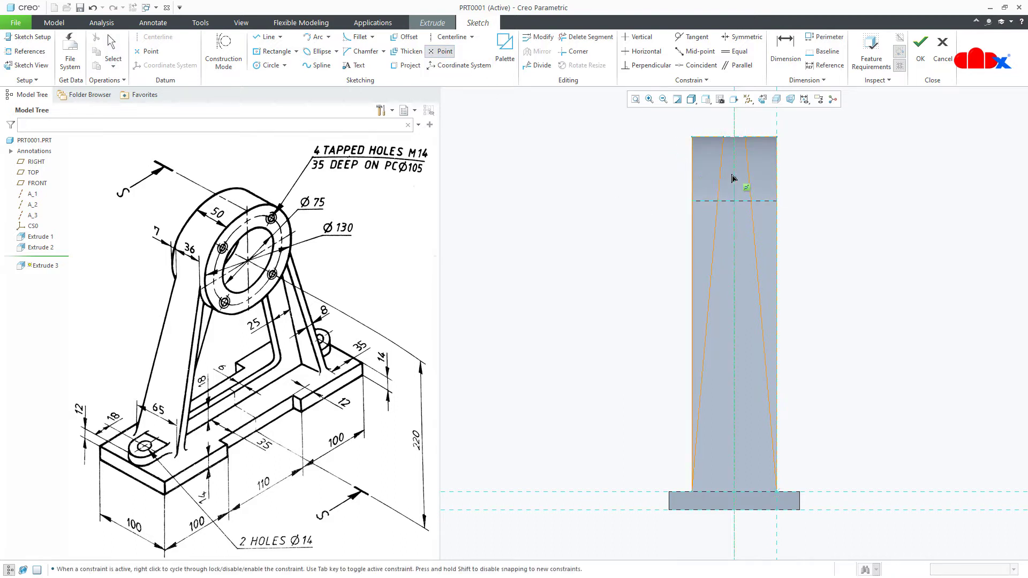
pyautogui.scroll(3, 733, 177)
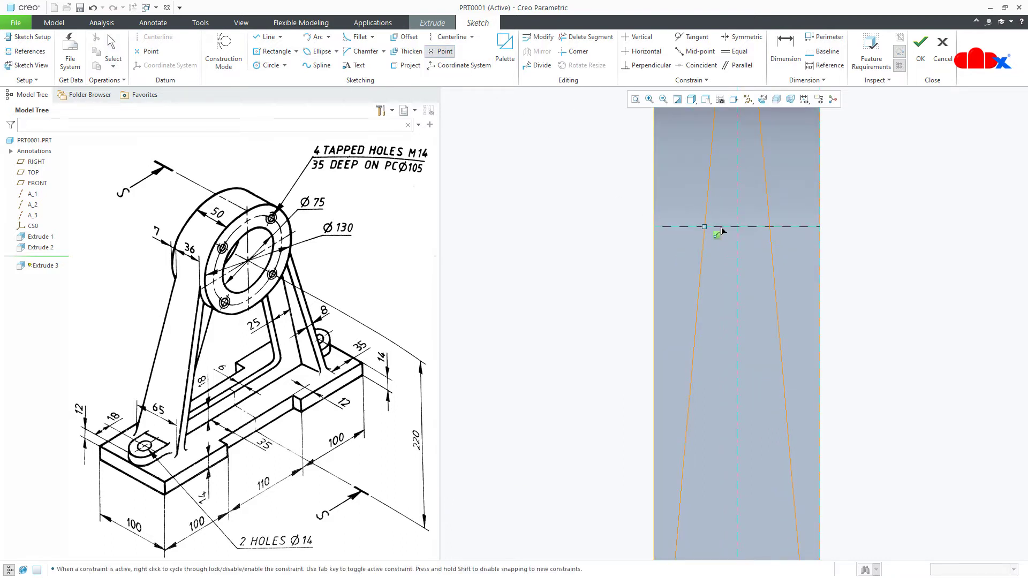
pyautogui.click(769, 221)
pyautogui.middleClick(778, 244)
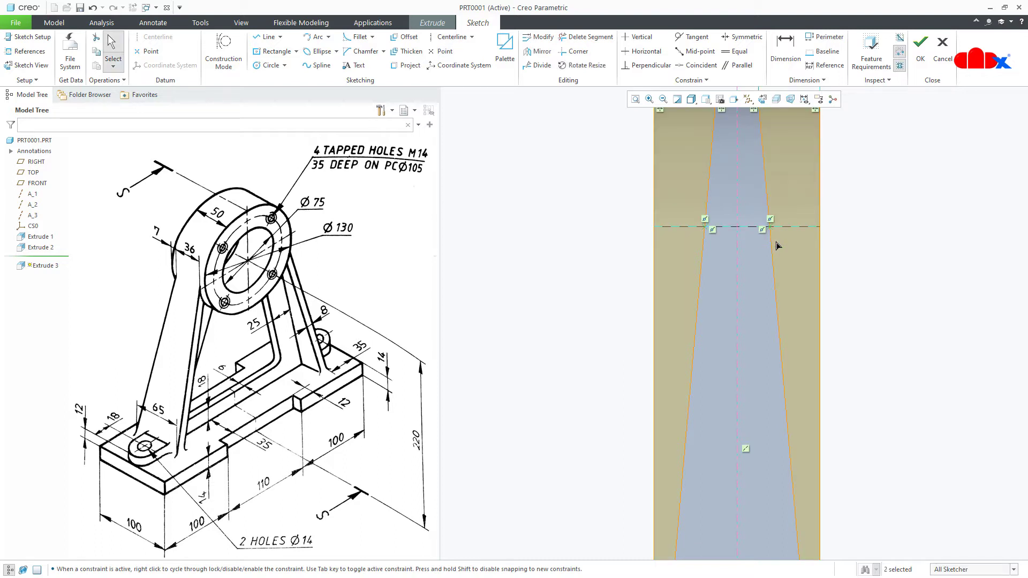
pyautogui.click(785, 49)
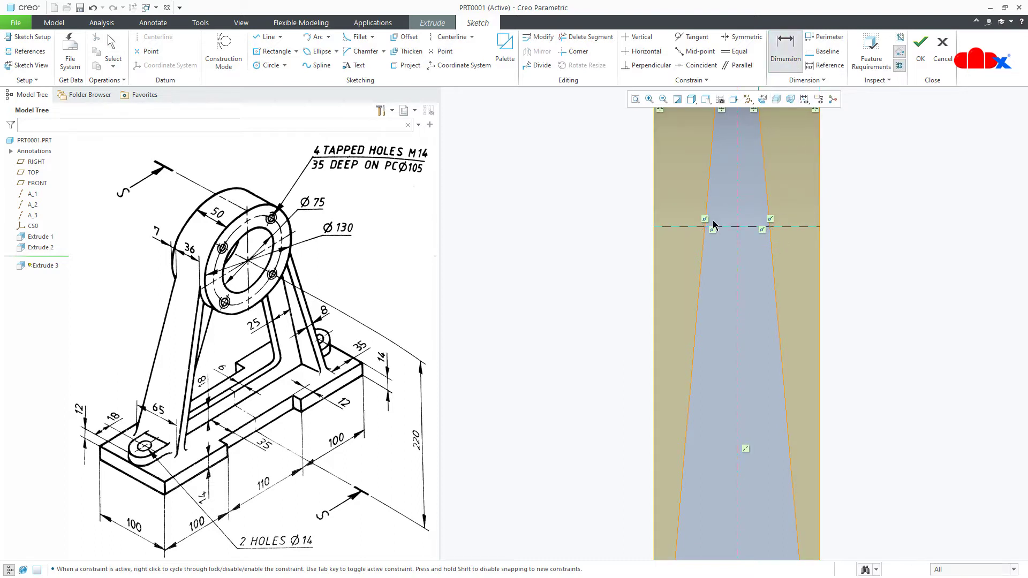
pyautogui.middleClick(751, 284)
pyautogui.write('36')
pyautogui.press('Return')
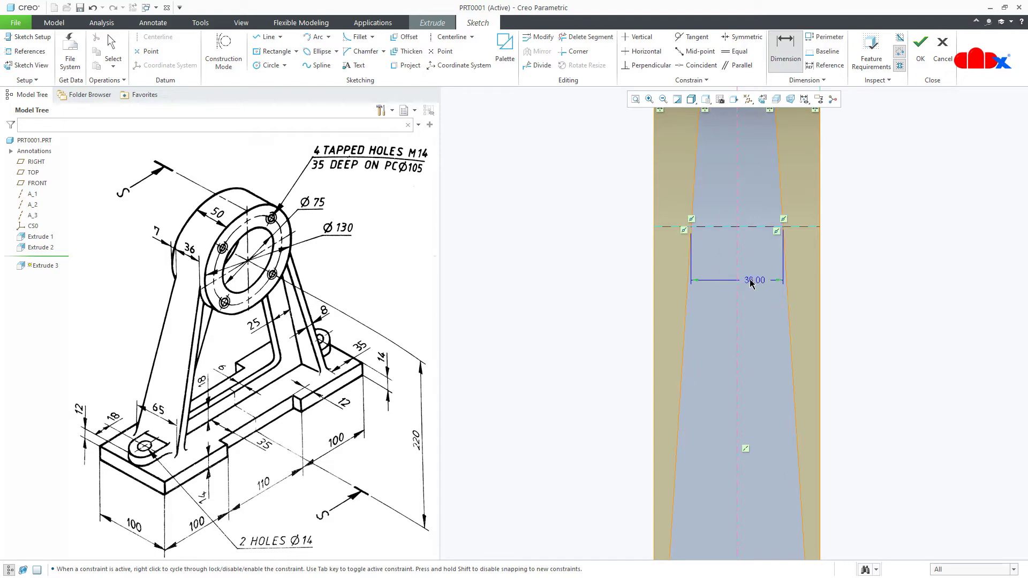
pyautogui.hotkey('ctrl', 'd')
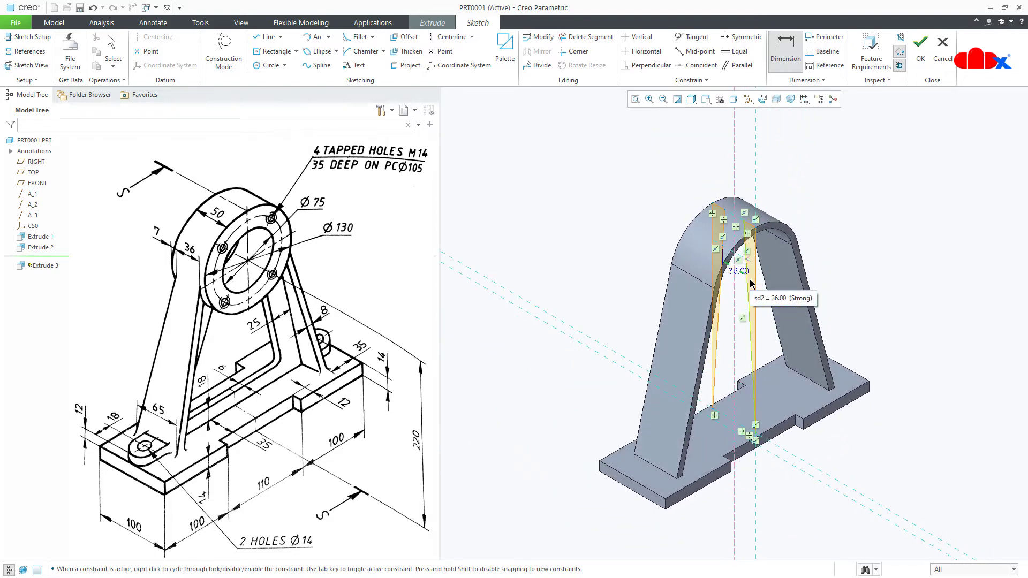
# Finish the triangle sketch and cut it through the arch To Next on both sides as Extrude 3
pyautogui.rightClick(751, 284)
pyautogui.click(775, 418)
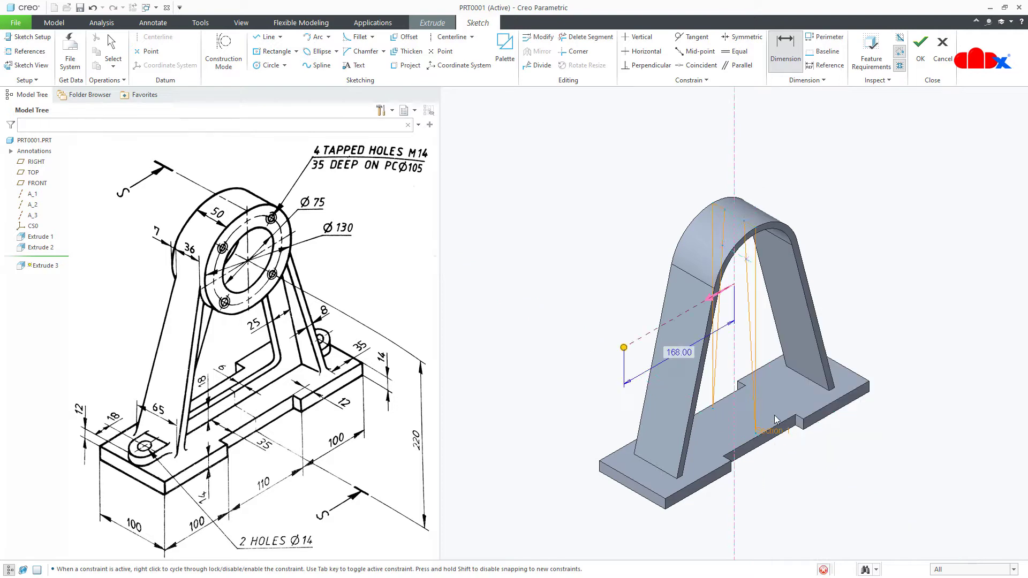
pyautogui.click(234, 50)
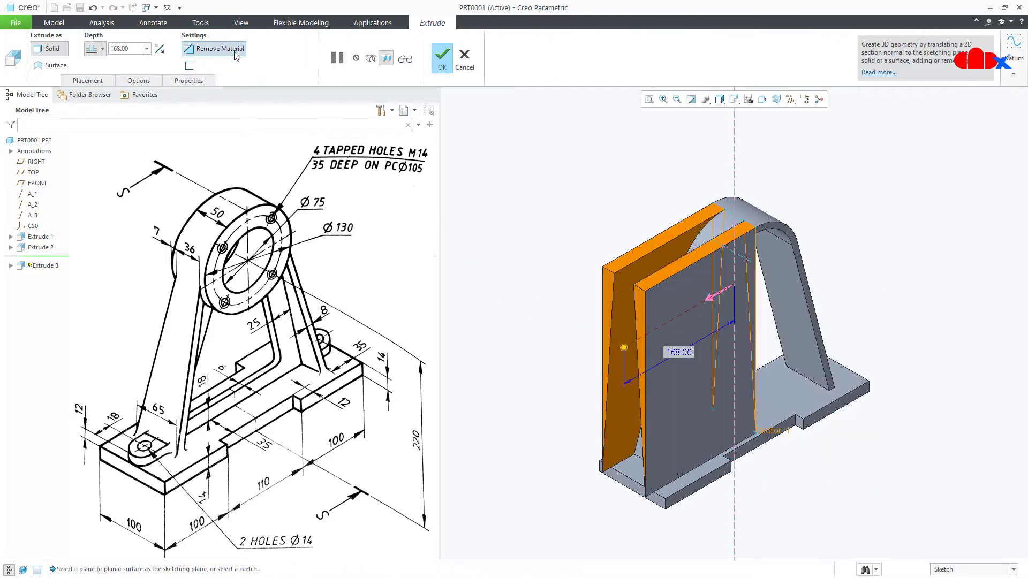
pyautogui.click(103, 50)
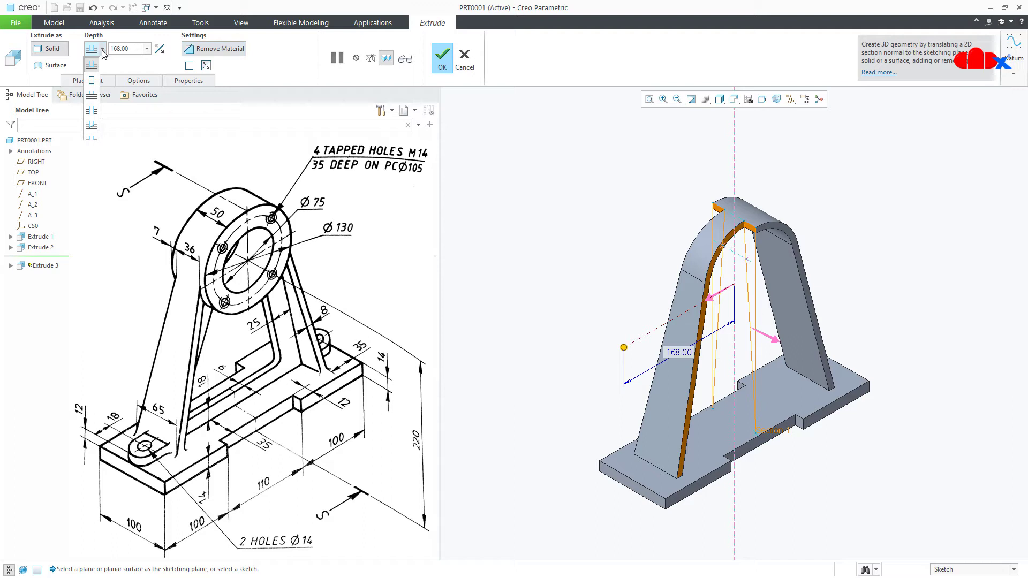
pyautogui.click(92, 95)
pyautogui.click(140, 81)
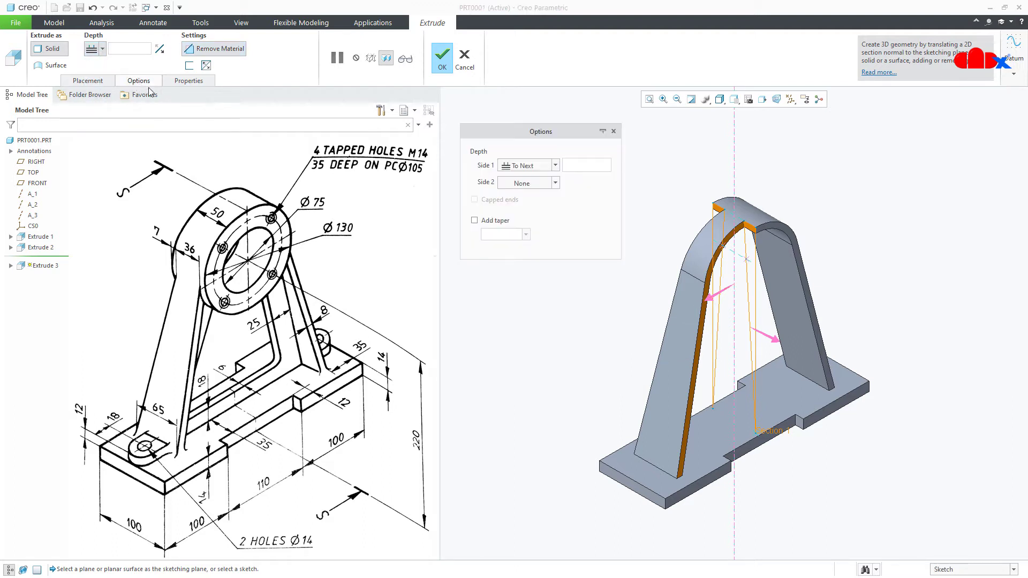
pyautogui.click(525, 181)
pyautogui.click(527, 211)
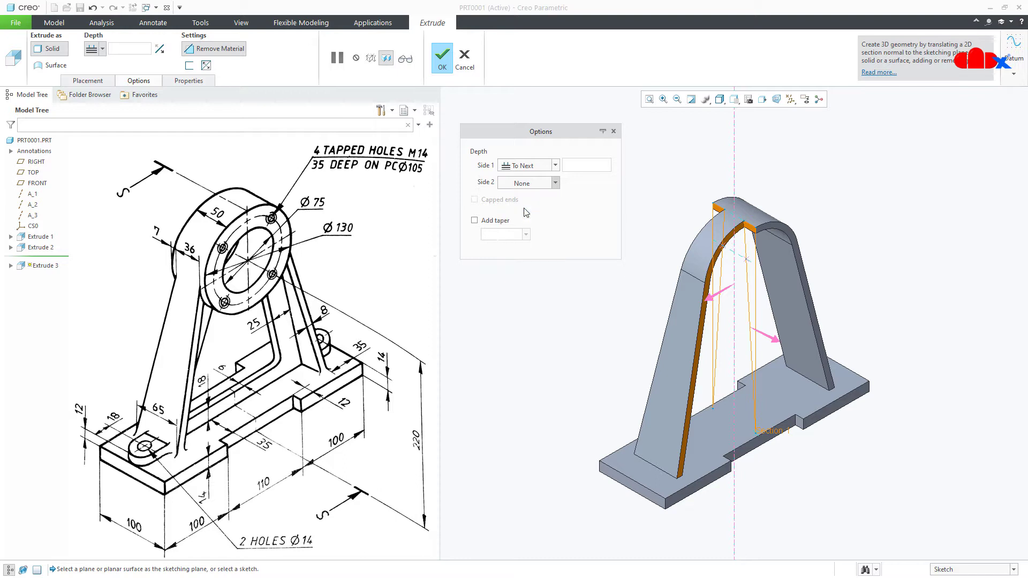
pyautogui.click(443, 58)
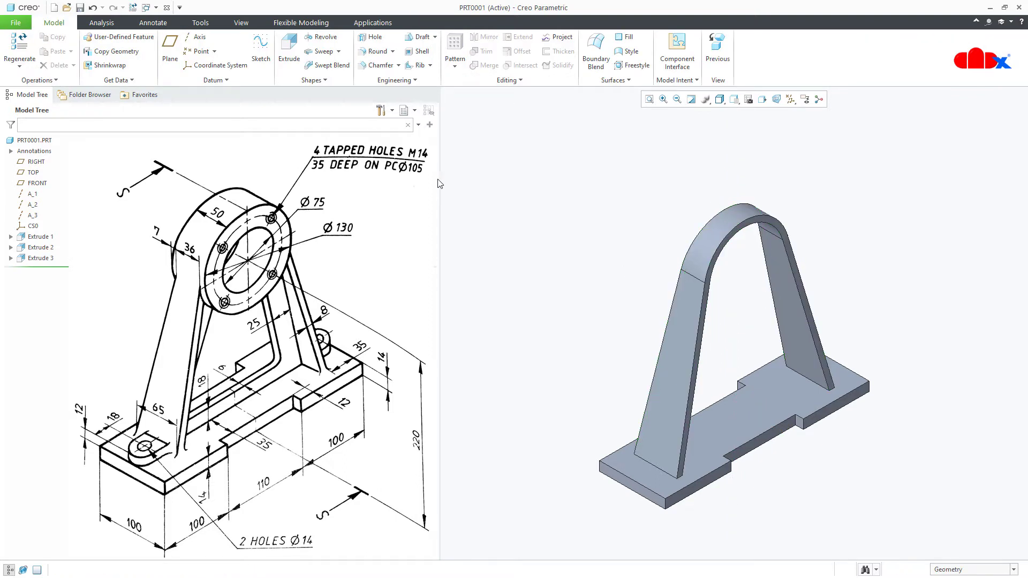
# Measure the arch edge and confirm the upright's bottom edge is 65 mm, then return to modelling
pyautogui.click(110, 25)
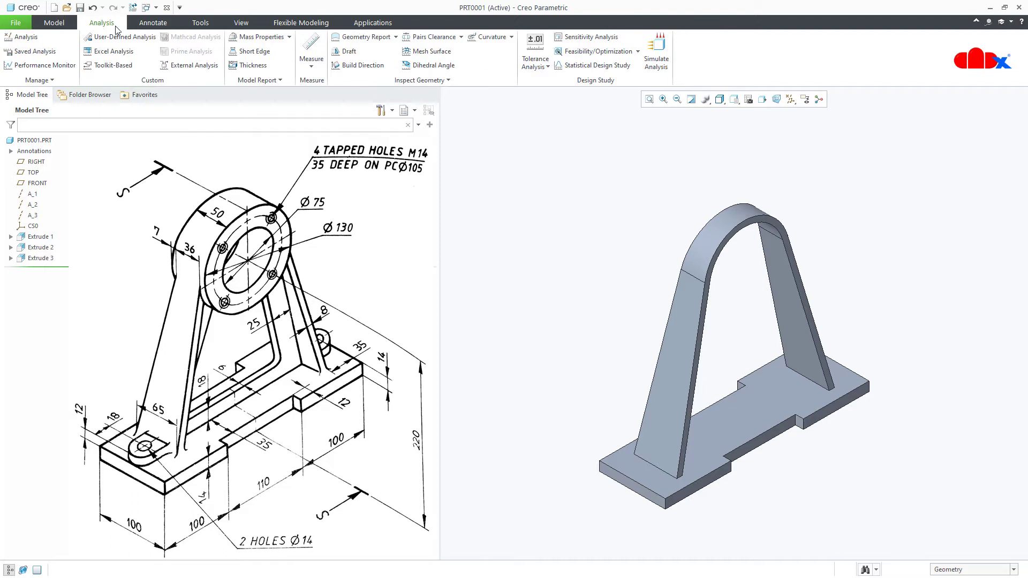
pyautogui.click(307, 60)
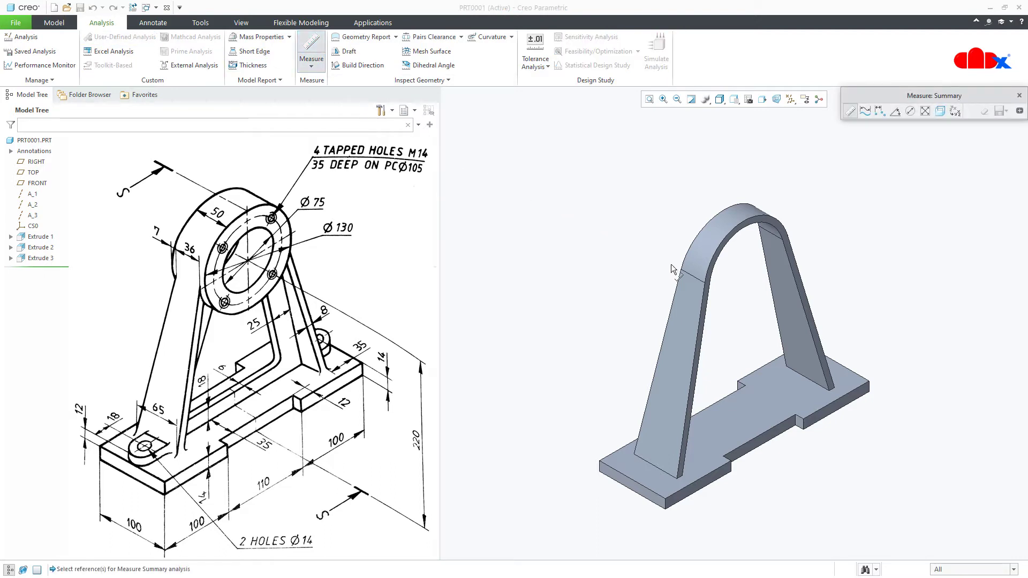
pyautogui.click(689, 274)
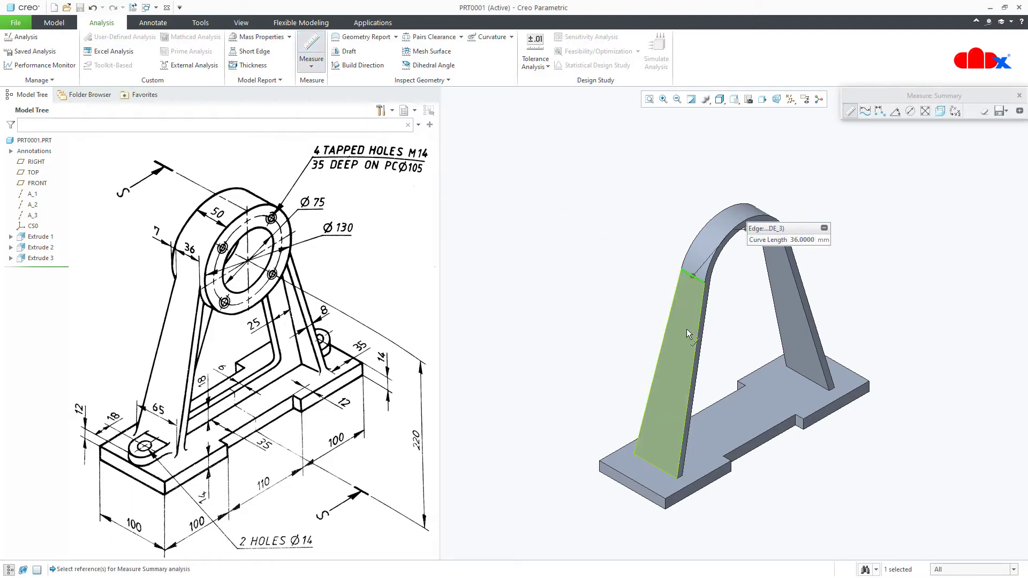
pyautogui.click(651, 462)
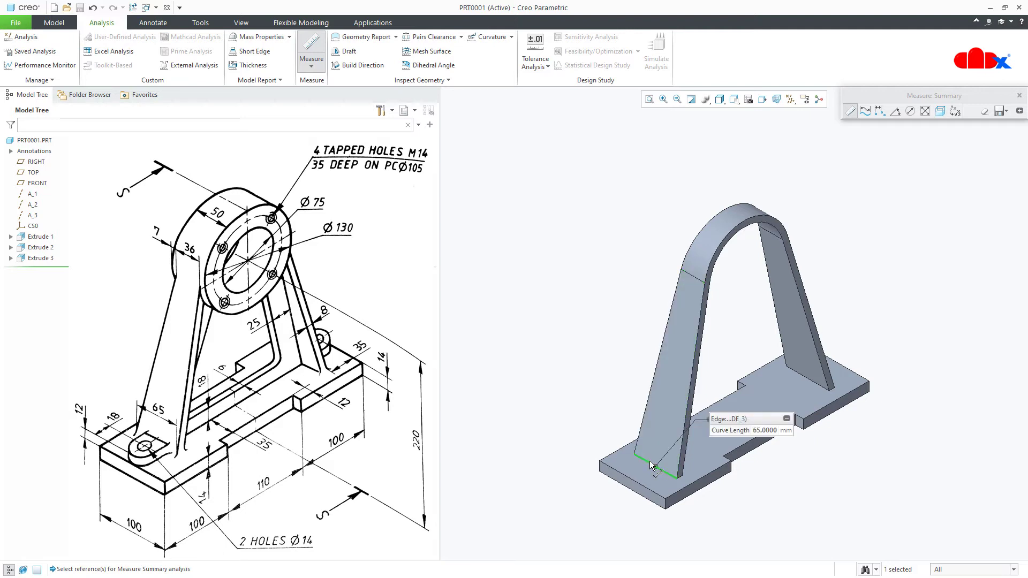
pyautogui.click(1019, 96)
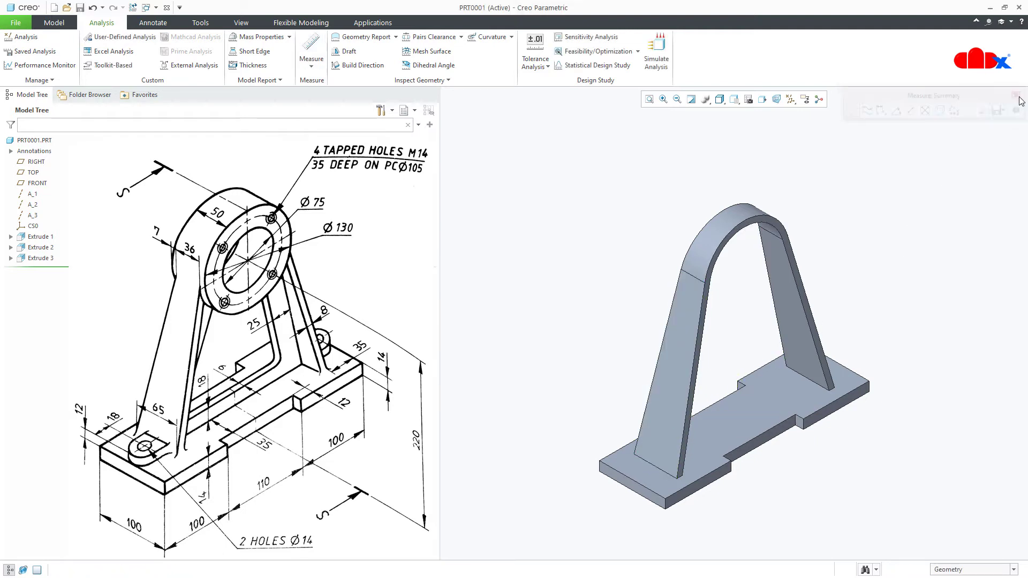
pyautogui.click(68, 23)
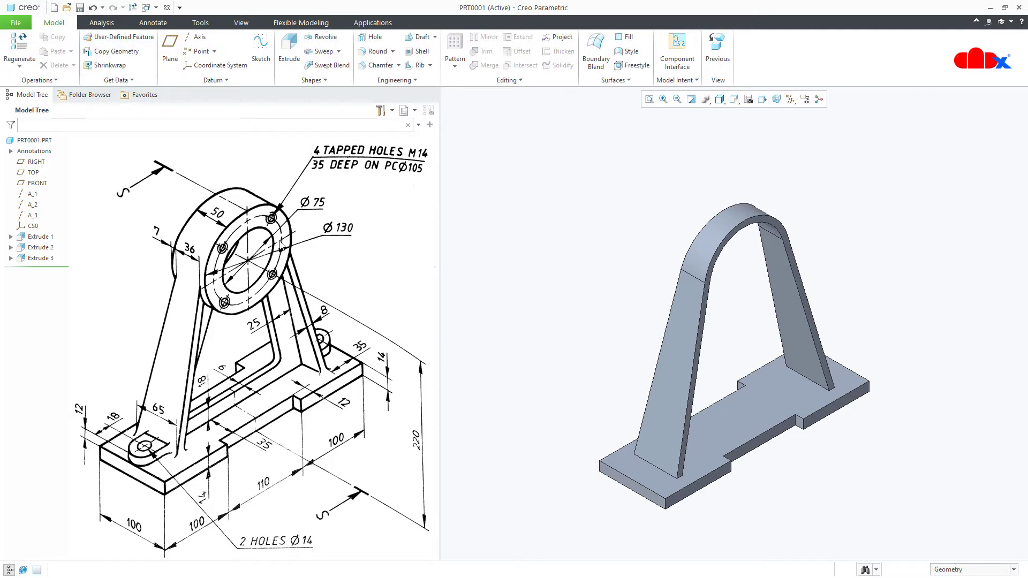
# Start a new extrusion sketched on the RIGHT plane, referencing the arch's curved surface
pyautogui.click(289, 50)
pyautogui.click(46, 161)
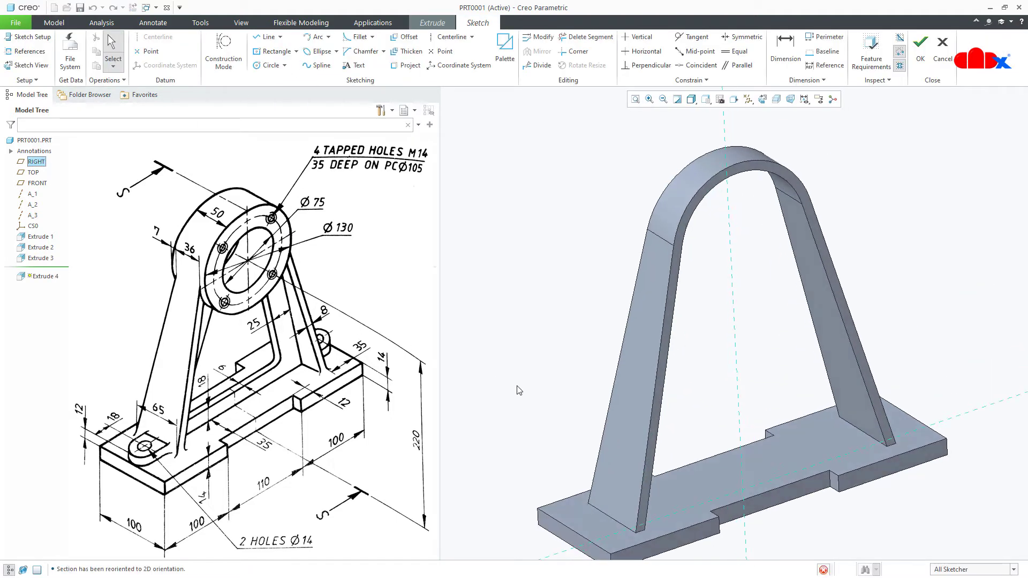
pyautogui.click(25, 51)
pyautogui.click(681, 154)
# Draw two concentric circles at the arch centre, outer matching the arch and inner Ø75
pyautogui.rightClick(687, 153)
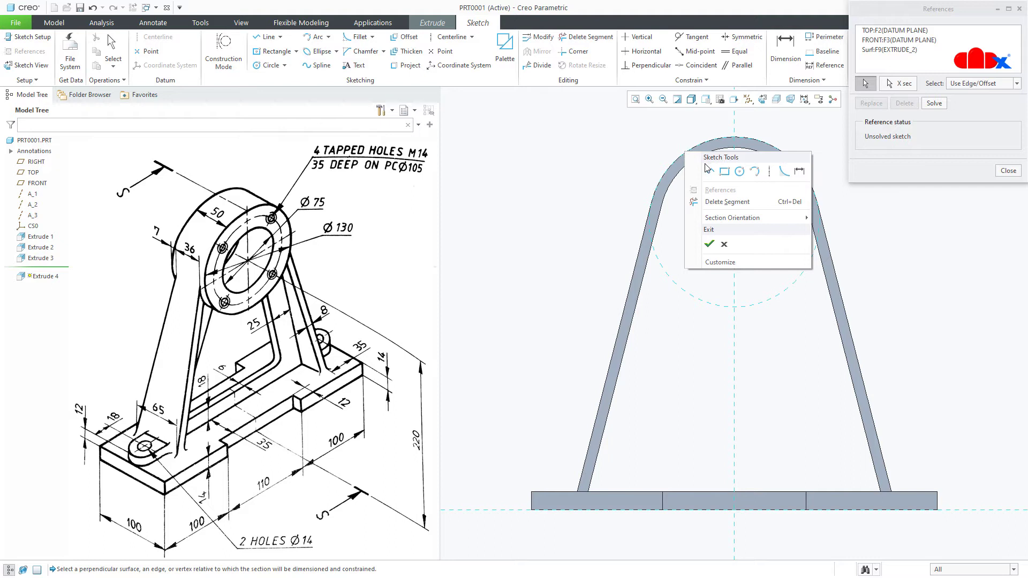
pyautogui.click(740, 171)
pyautogui.click(735, 222)
pyautogui.click(751, 304)
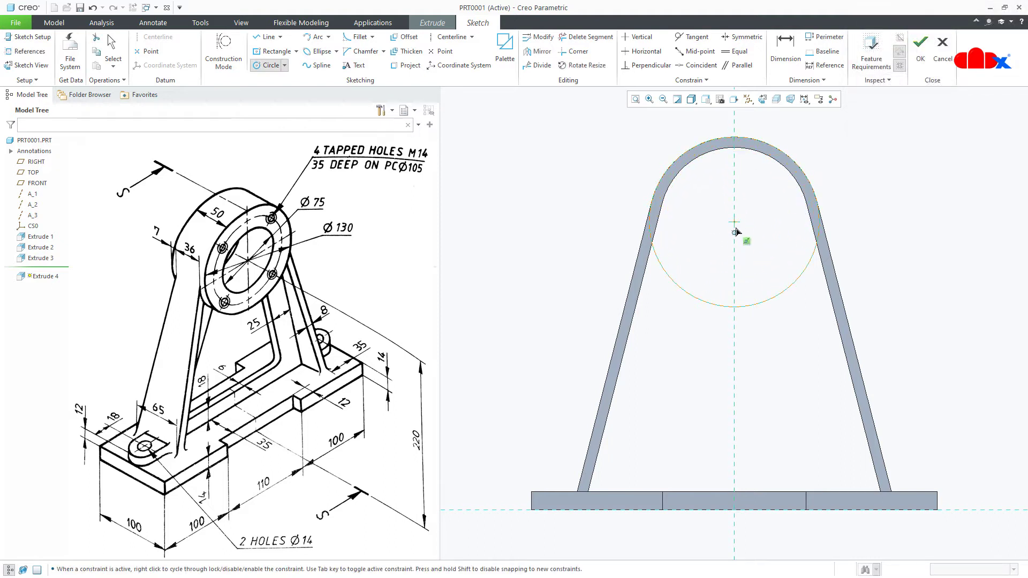
pyautogui.click(734, 222)
pyautogui.click(763, 273)
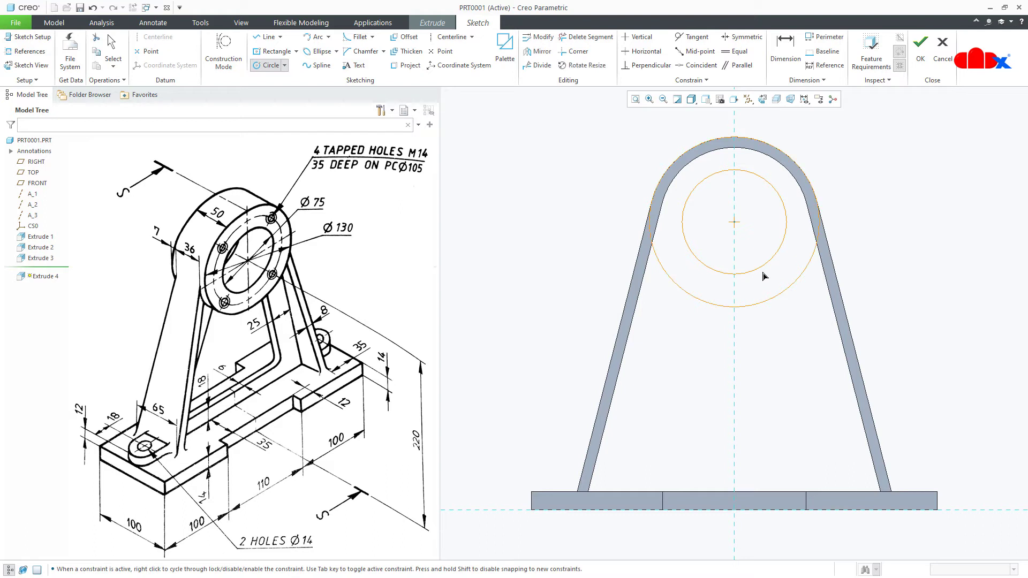
pyautogui.middleClick(813, 352)
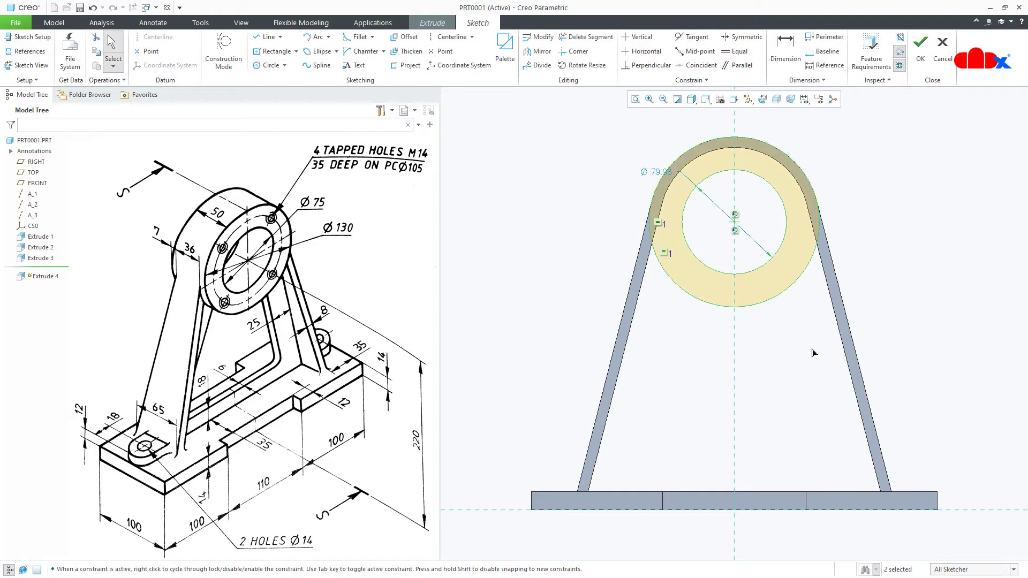
pyautogui.doubleClick(664, 172)
pyautogui.write('75')
pyautogui.press('Return')
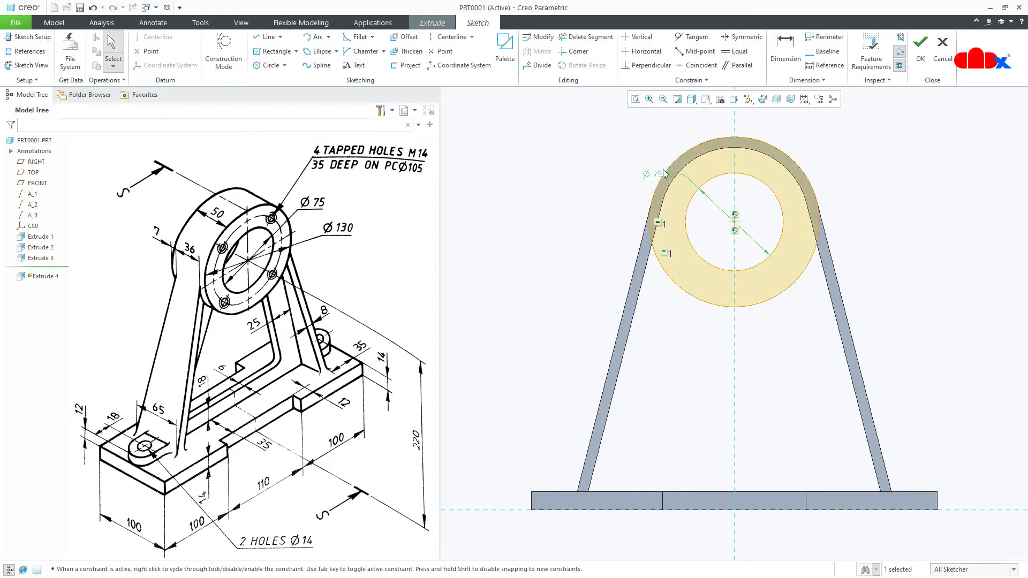
pyautogui.hotkey('ctrl', 'd')
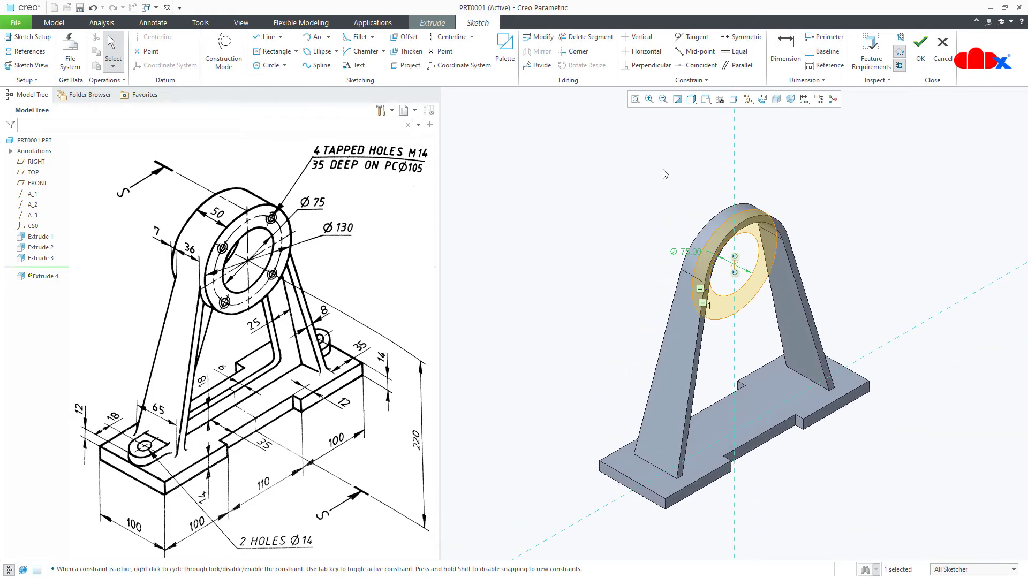
# Extrude the ring sketch symmetrically 50 mm into a bored hub atop the arch
pyautogui.rightClick(664, 174)
pyautogui.click(691, 273)
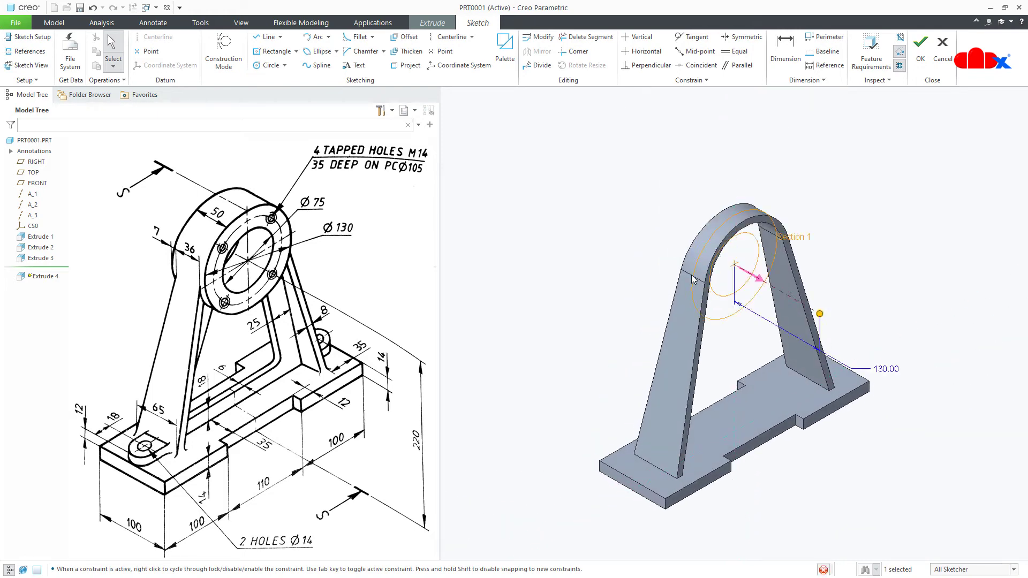
pyautogui.click(103, 48)
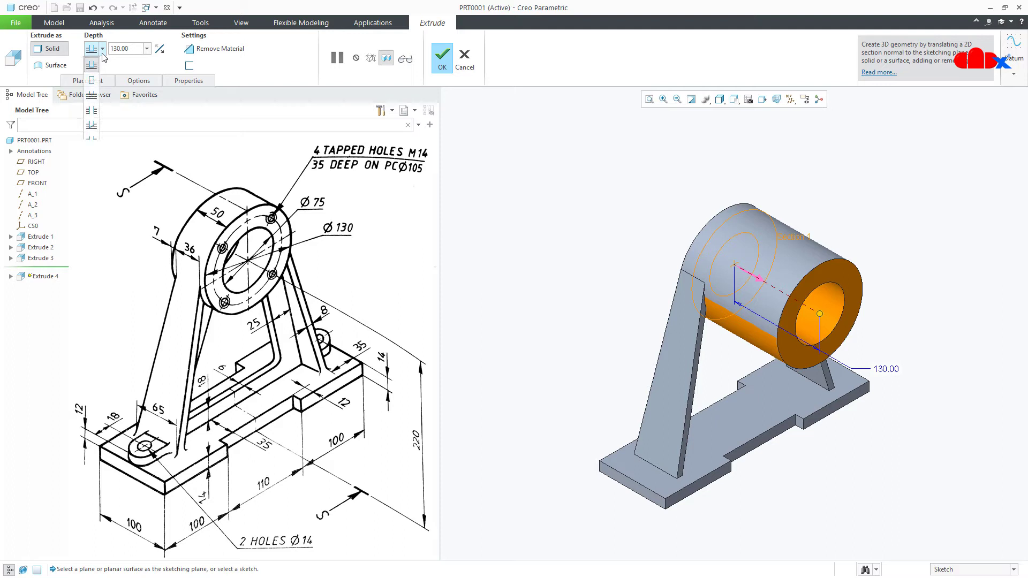
pyautogui.click(94, 80)
pyautogui.click(132, 50)
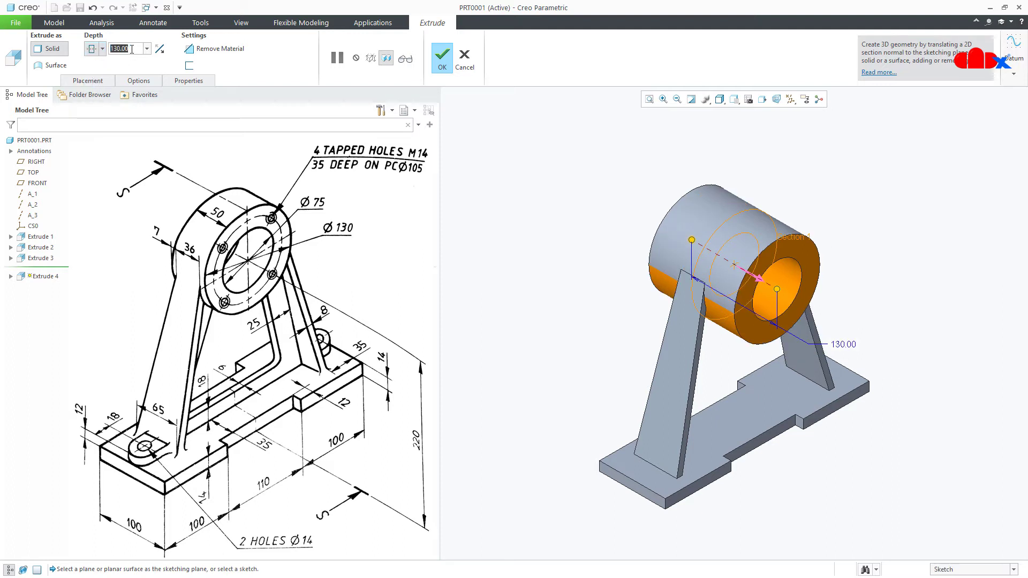
pyautogui.write('50')
pyautogui.press('Return')
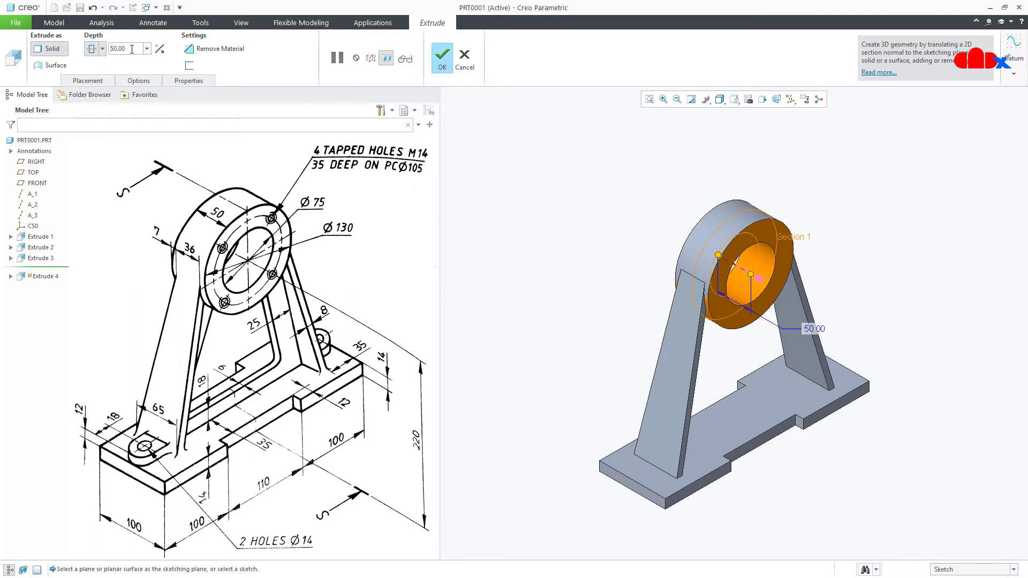
pyautogui.click(438, 68)
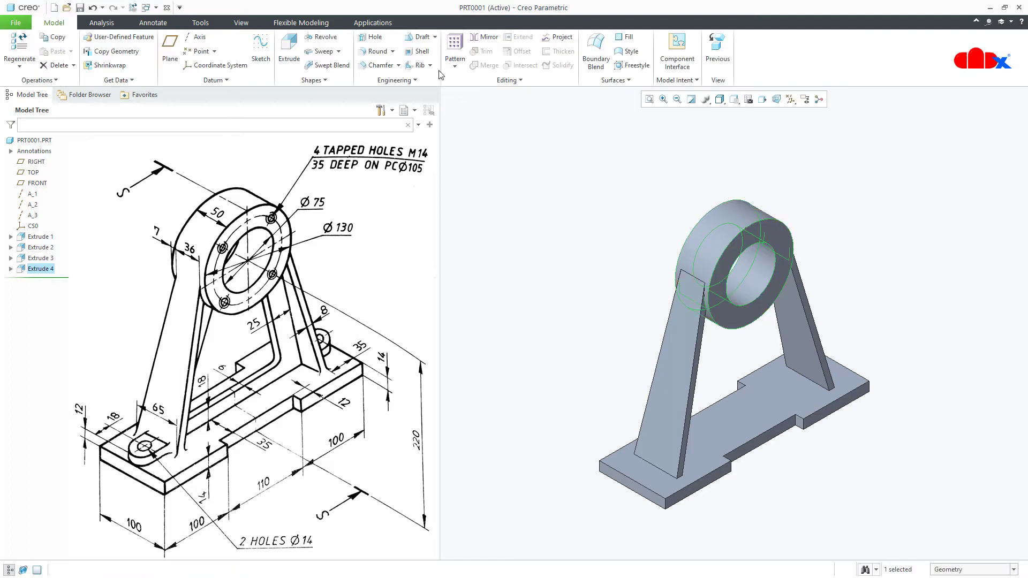
pyautogui.click(535, 394)
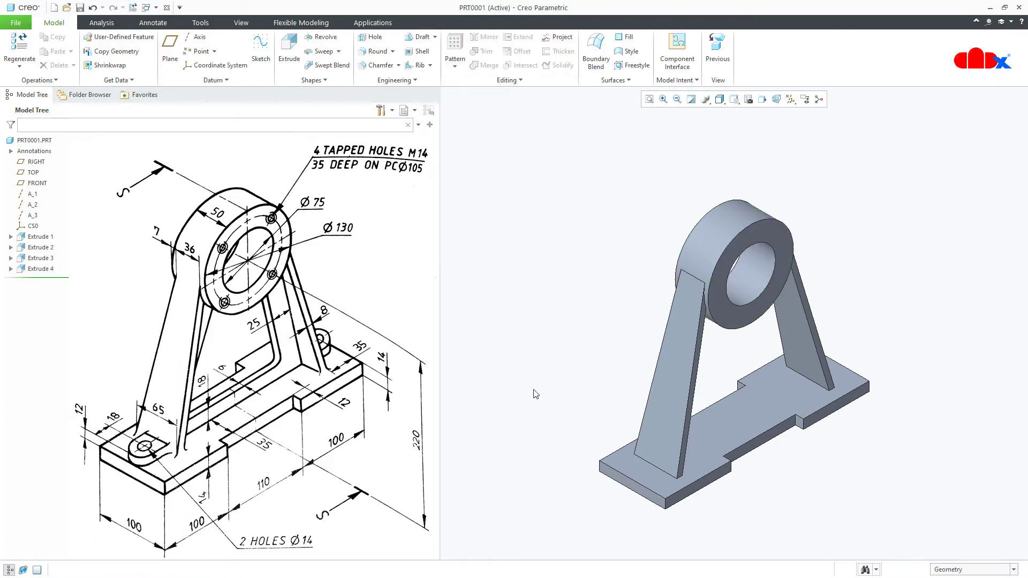
# Measure the arch side edge (36 mm) and bottom leg edge (65 mm), then open the Rib choices
pyautogui.click(101, 22)
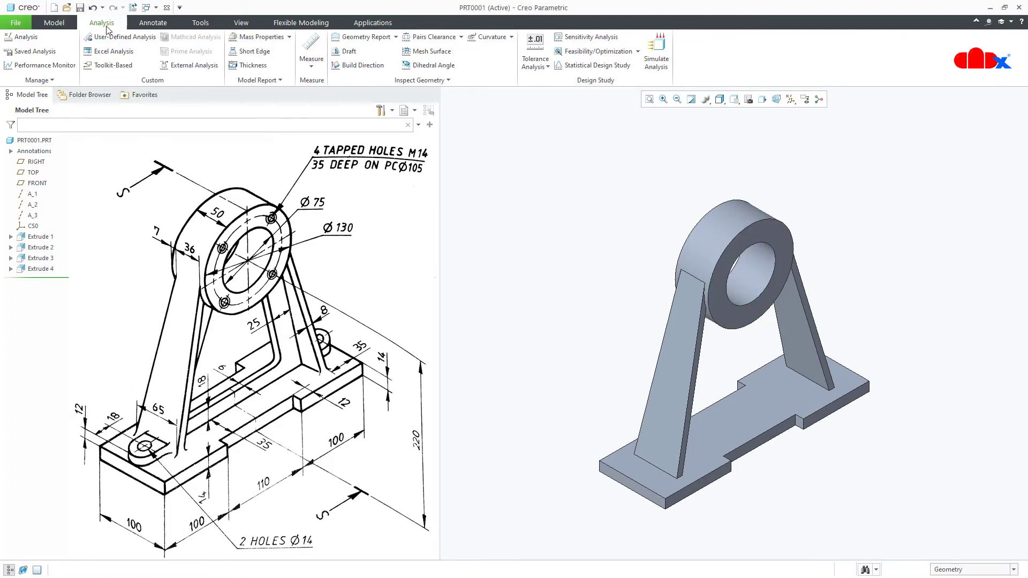
pyautogui.click(304, 49)
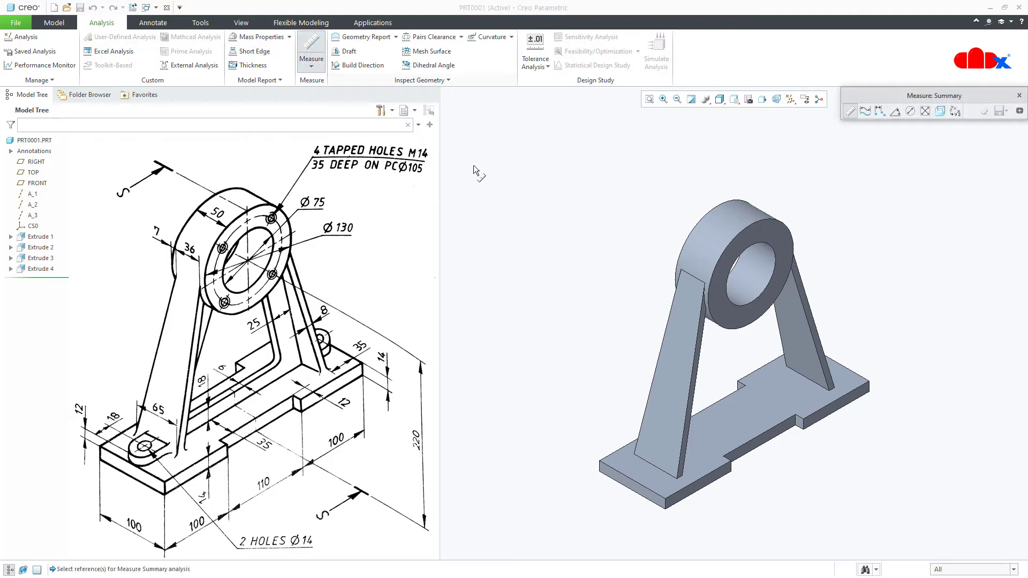
pyautogui.click(693, 277)
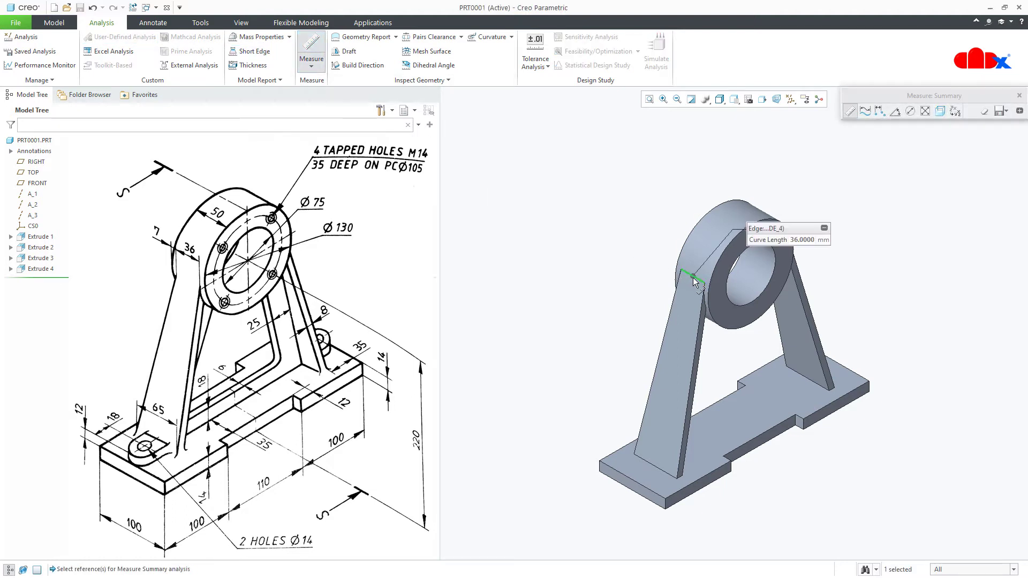
pyautogui.click(649, 464)
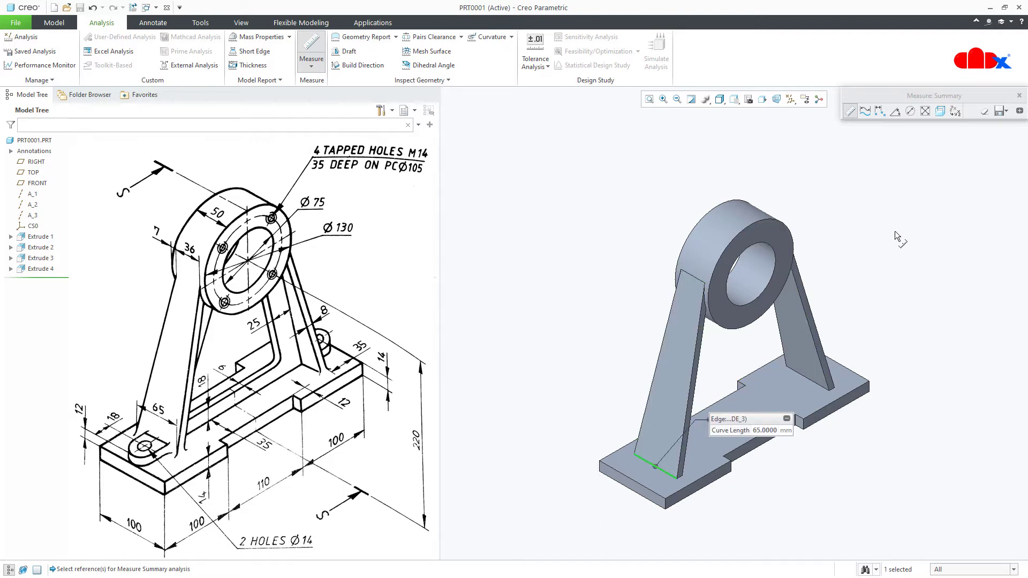
pyautogui.click(1019, 95)
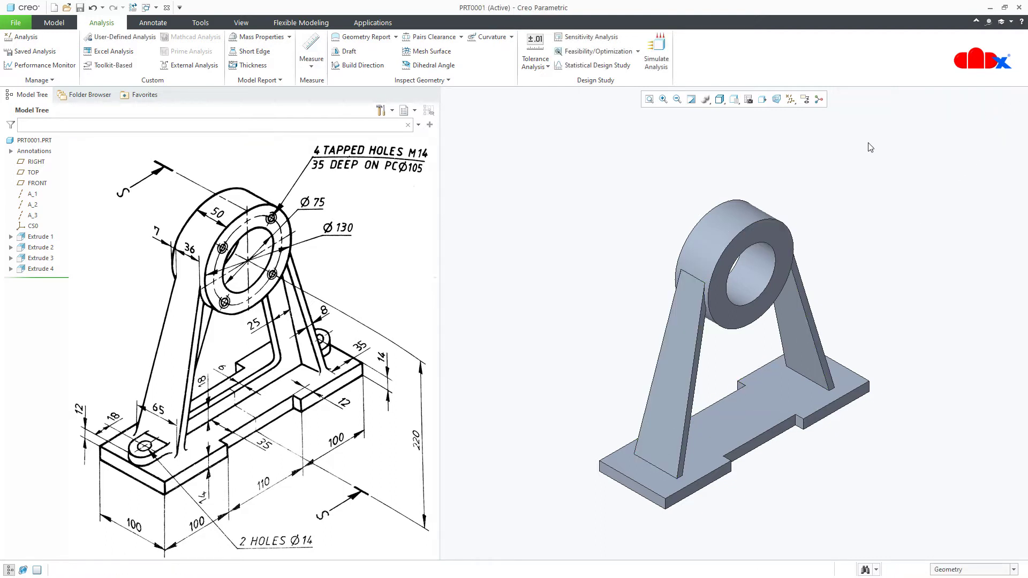
pyautogui.click(54, 23)
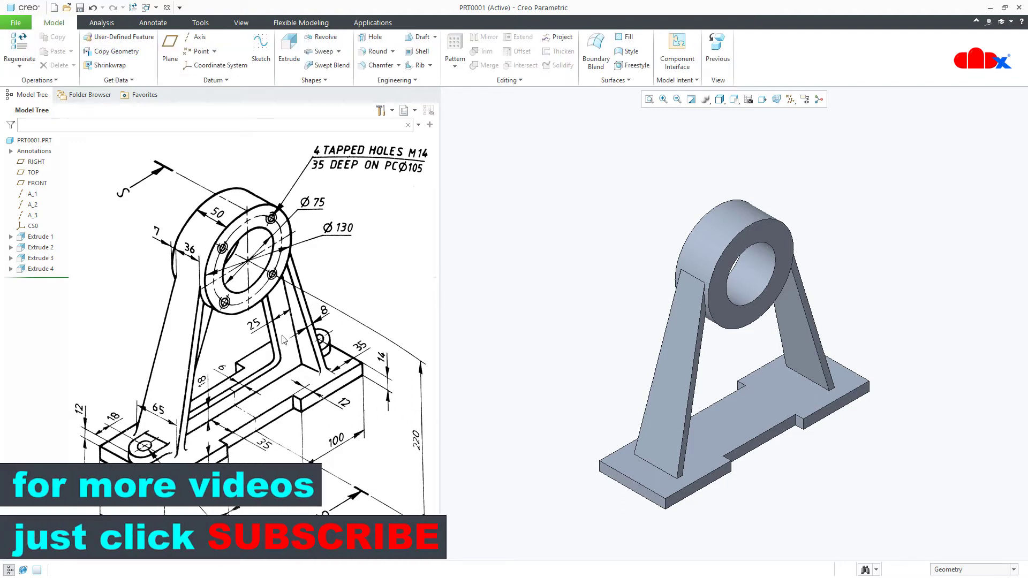
pyautogui.click(430, 65)
# Start a Profile Rib sketched on the RIGHT datum plane
pyautogui.click(431, 90)
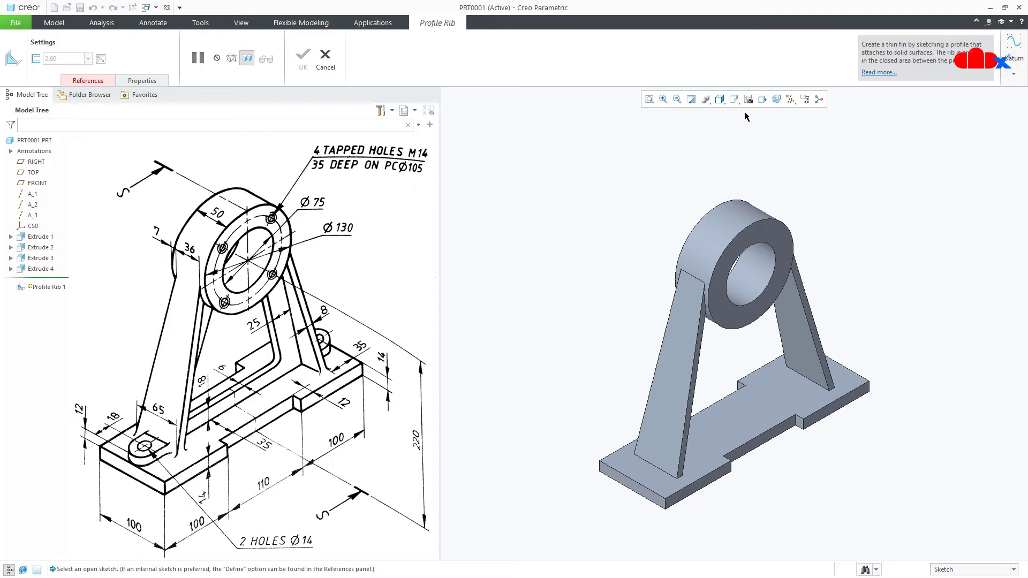
pyautogui.click(795, 103)
pyautogui.click(791, 159)
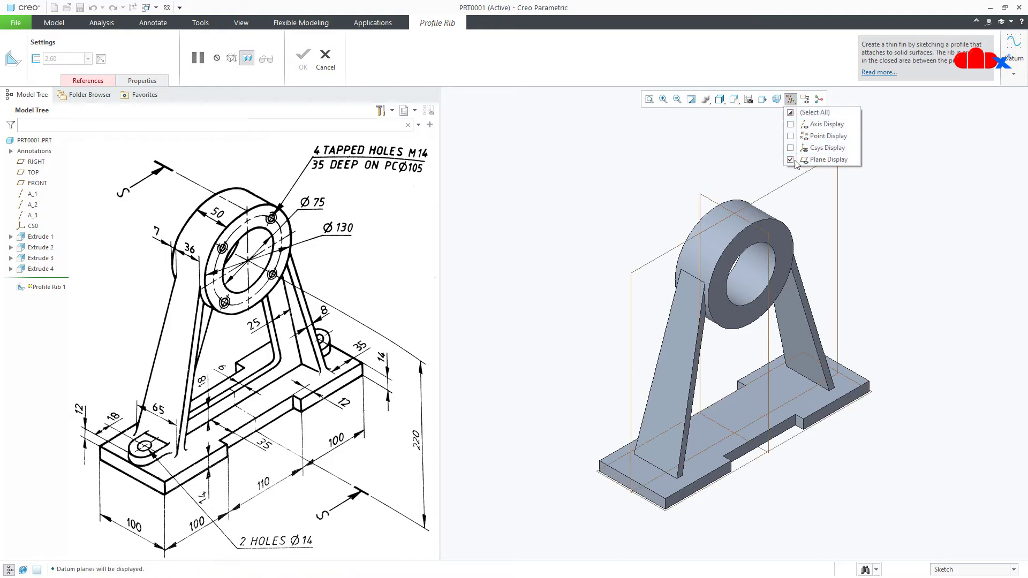
pyautogui.click(773, 181)
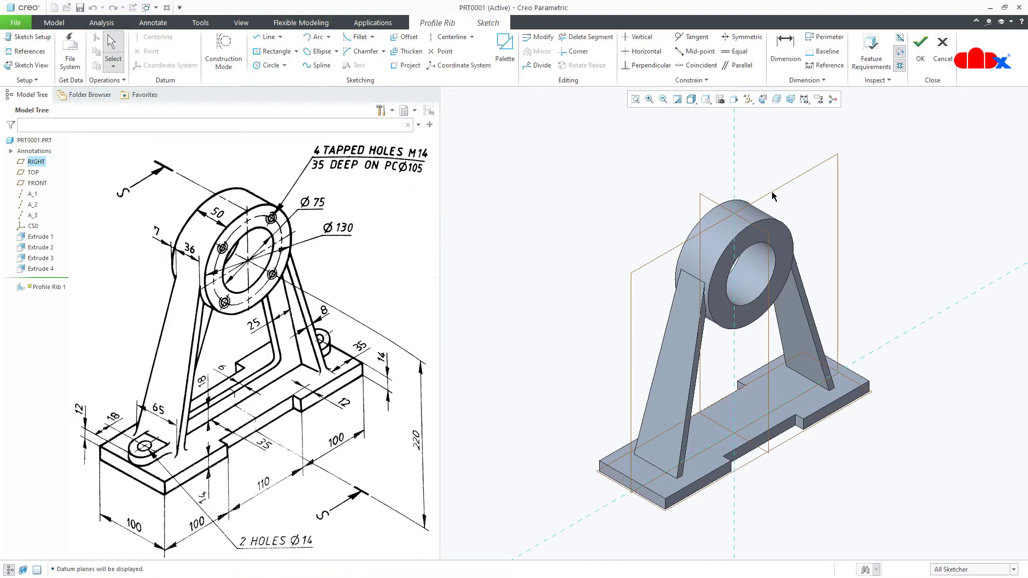
pyautogui.click(748, 99)
pyautogui.click(783, 159)
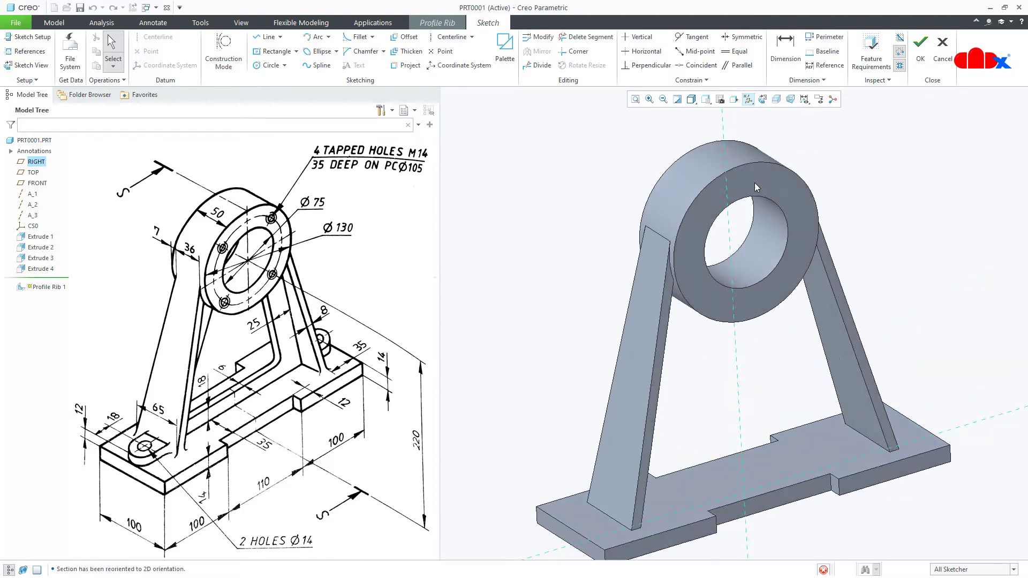
# Draw a vertical centerline through the hub's centre
pyautogui.rightClick(757, 187)
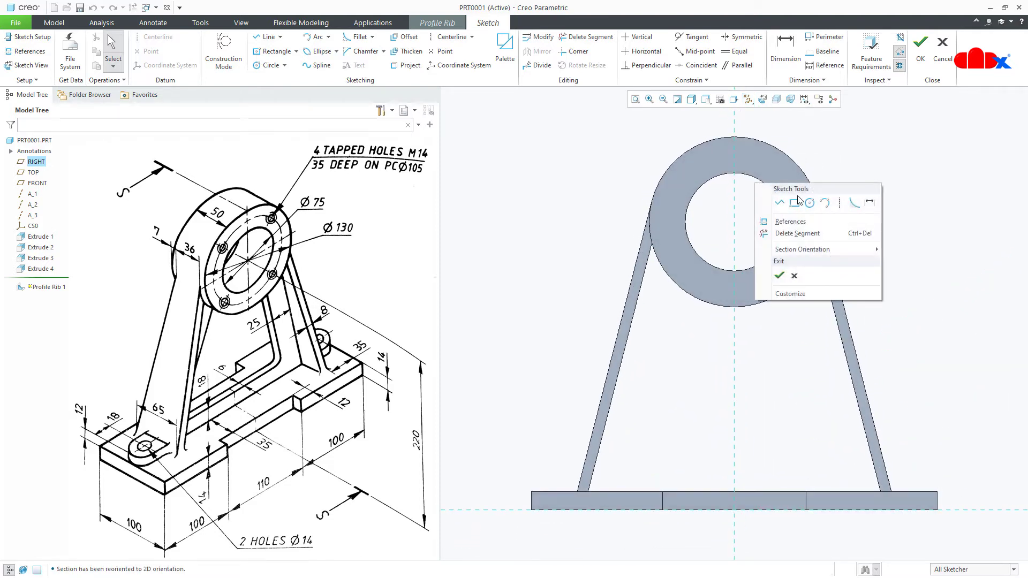
pyautogui.click(838, 203)
pyautogui.click(732, 221)
pyautogui.middleClick(776, 368)
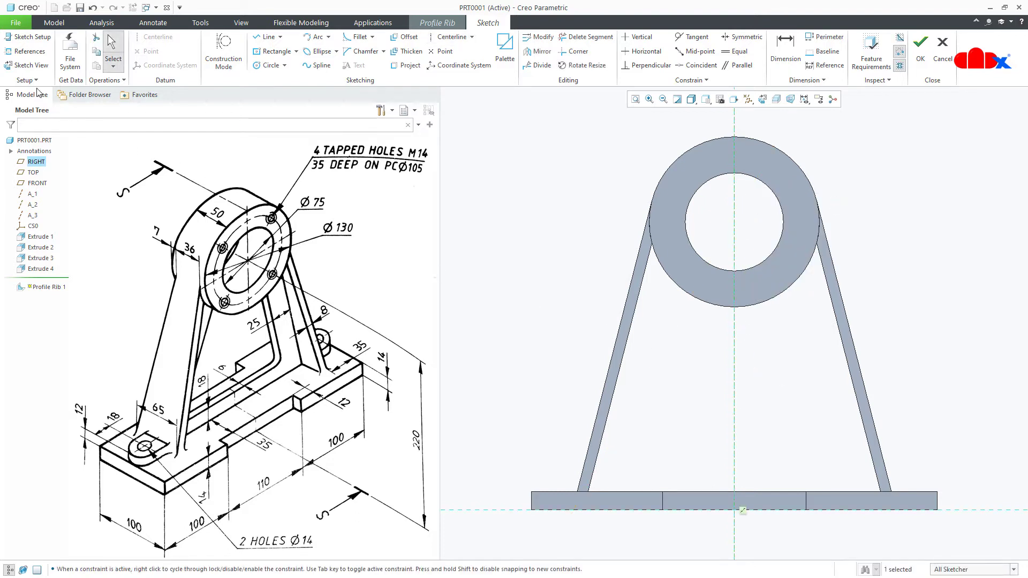
pyautogui.click(27, 51)
# Add the left leg, base top, right leg and hub outer edge as sketch references
pyautogui.click(605, 400)
pyautogui.click(683, 492)
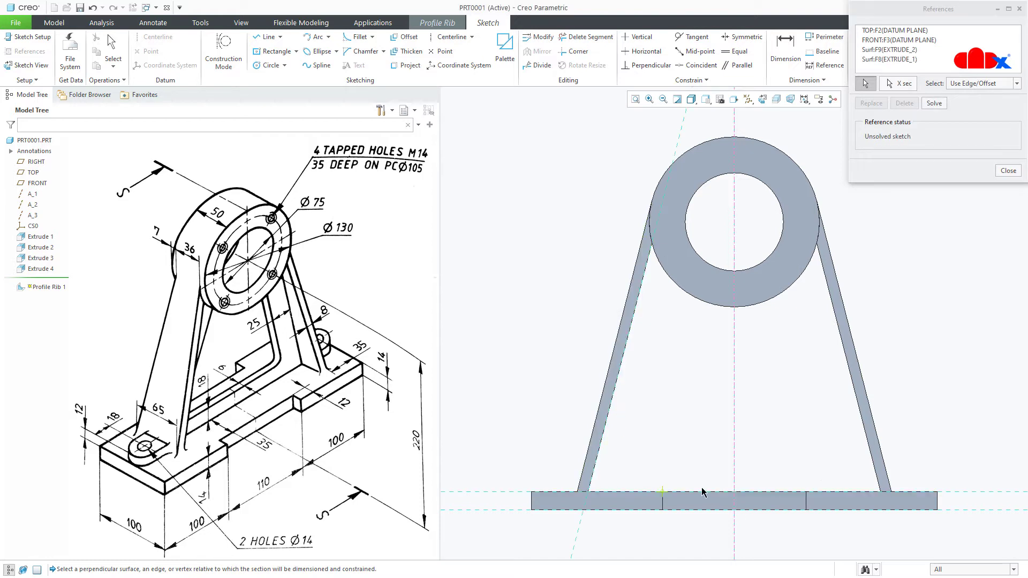
pyautogui.click(874, 461)
pyautogui.click(772, 297)
# Draw the rib profile: a horizontal bottom edge and two slanted lines up to the hub circle
pyautogui.rightClick(780, 349)
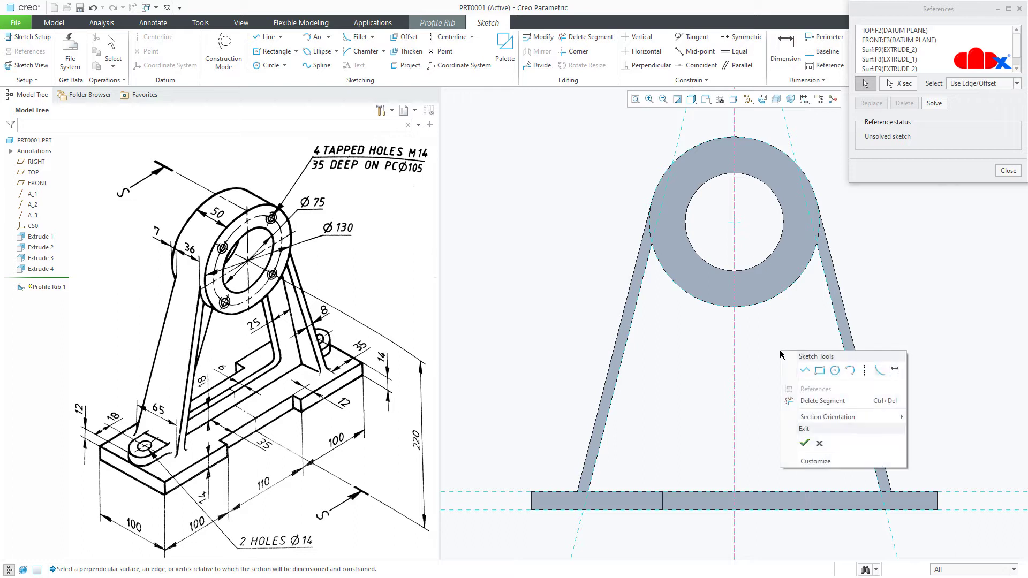
pyautogui.click(803, 371)
pyautogui.click(634, 457)
pyautogui.click(834, 470)
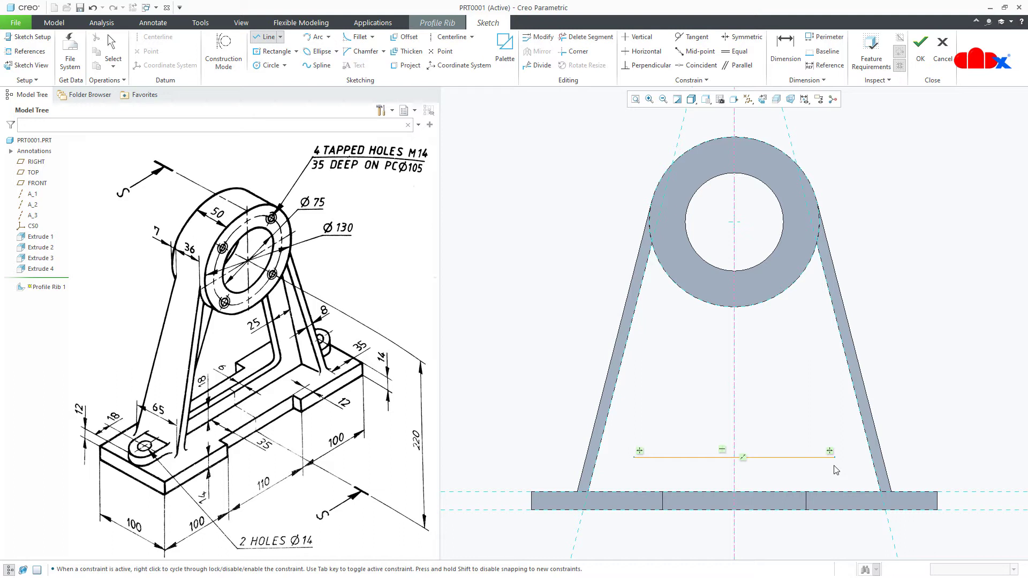
pyautogui.click(791, 287)
pyautogui.middleClick(812, 327)
pyautogui.click(634, 457)
pyautogui.click(677, 287)
pyautogui.middleClick(685, 349)
pyautogui.middleClick(686, 349)
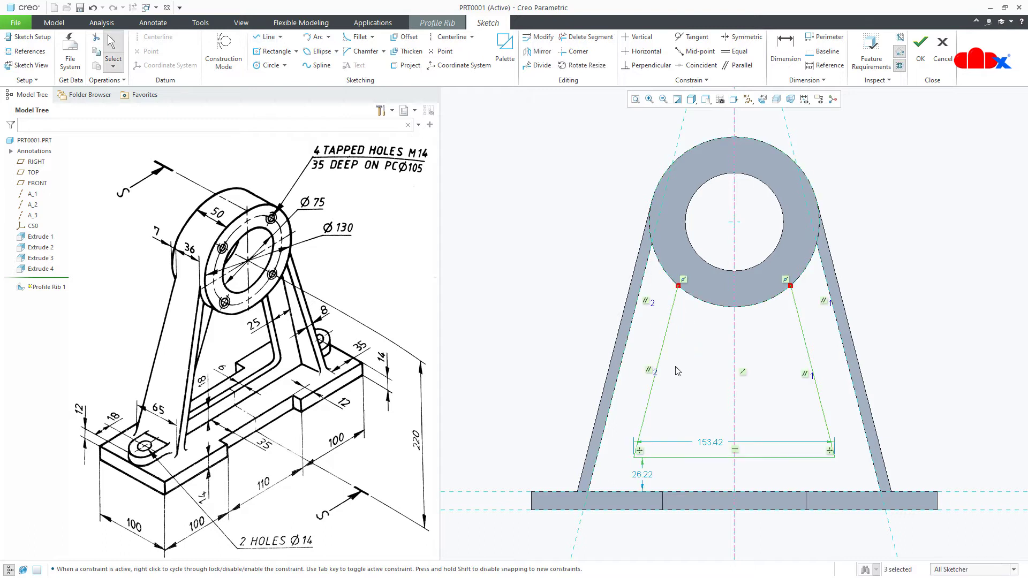
# Set the bottom edge 18 above the base, add a 25 dimension, and finish the rib sketch
pyautogui.doubleClick(650, 476)
pyautogui.write('18')
pyautogui.press('Return')
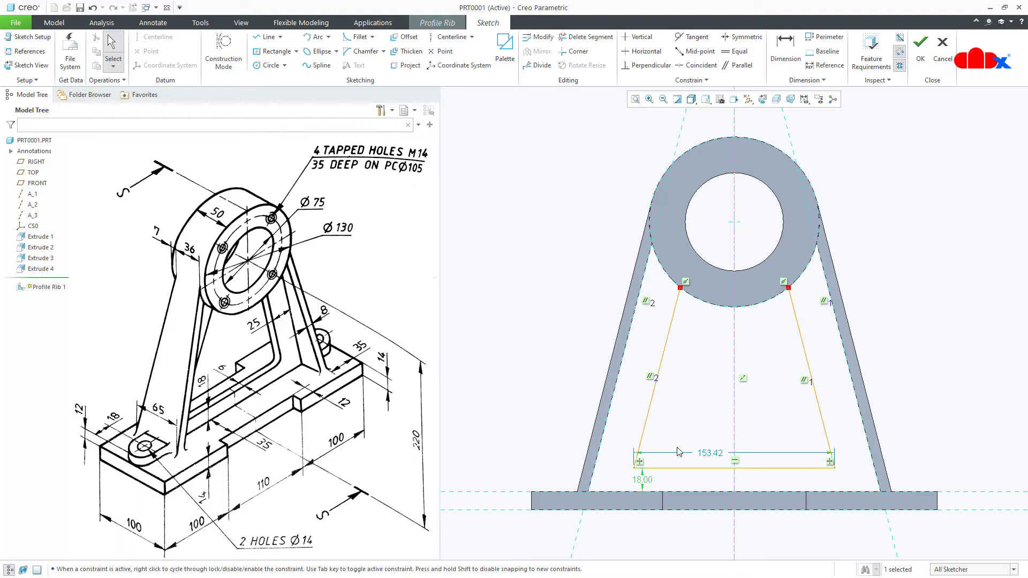
pyautogui.rightClick(692, 425)
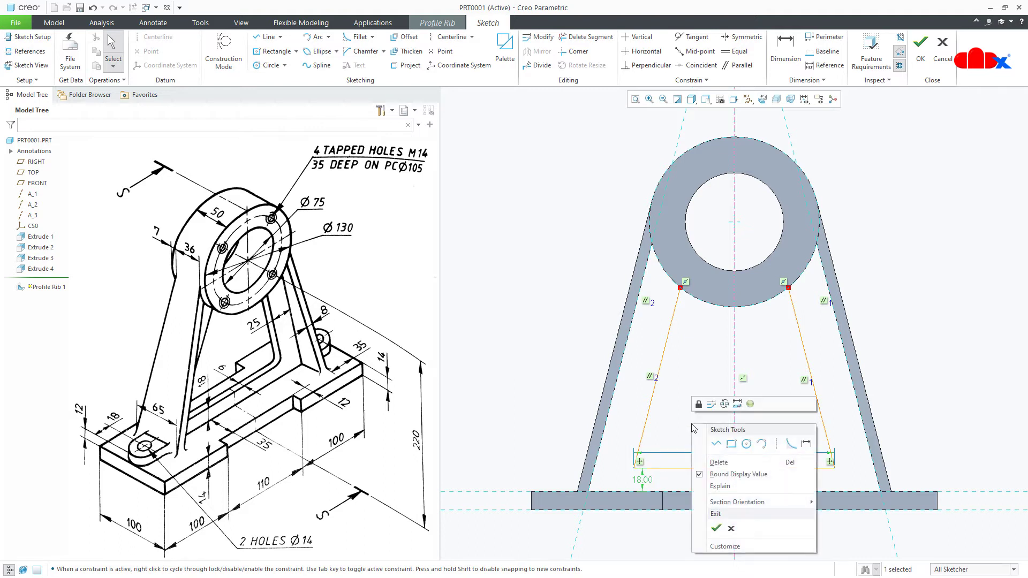
pyautogui.click(807, 444)
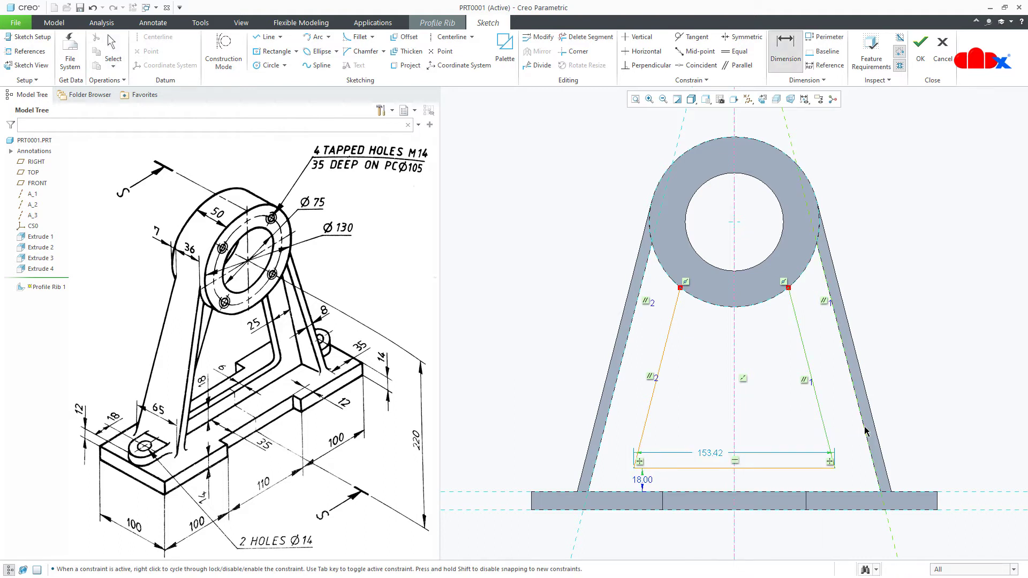
pyautogui.middleClick(828, 391)
pyautogui.write('25')
pyautogui.press('Return')
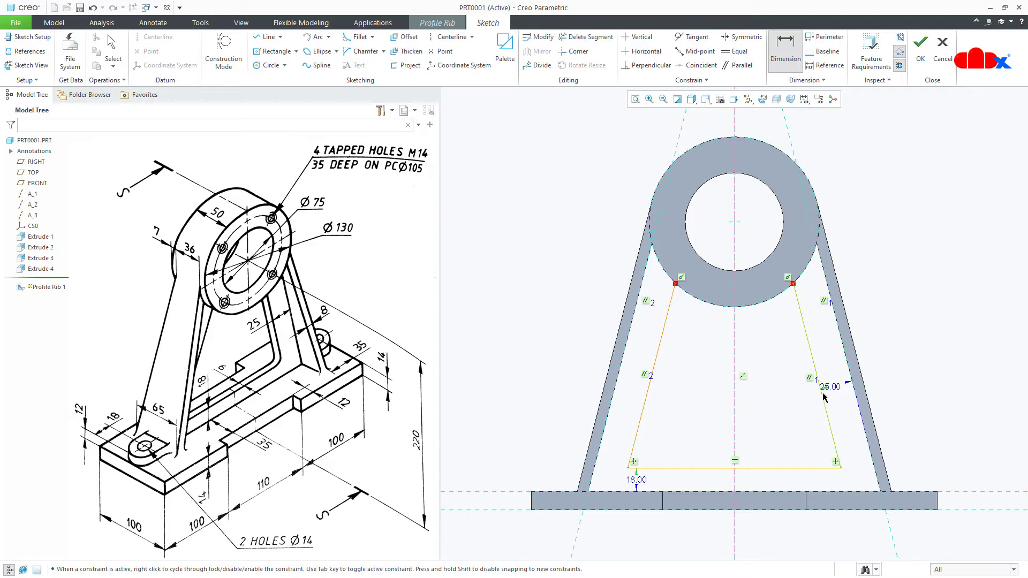
pyautogui.rightClick(808, 393)
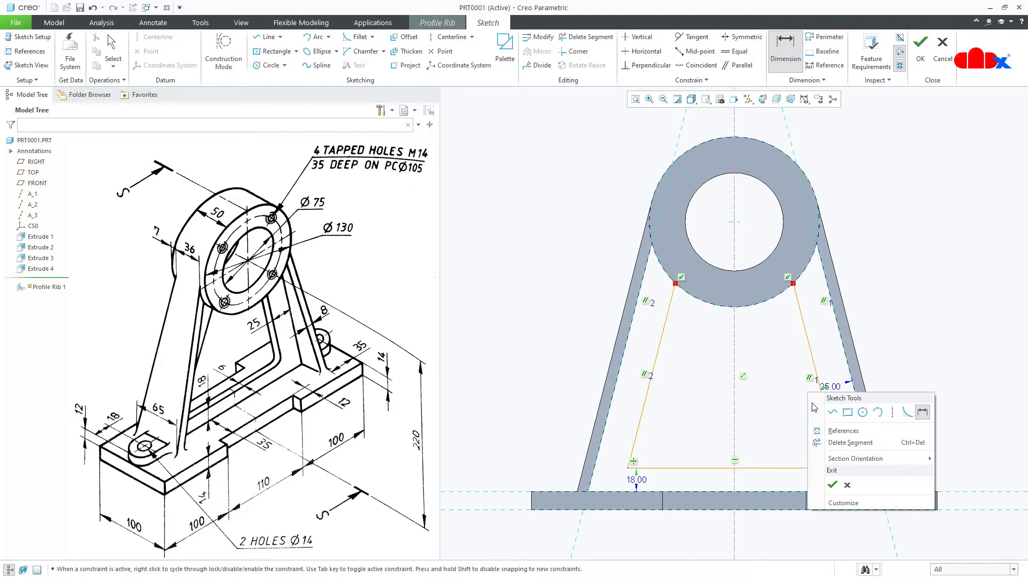
pyautogui.click(829, 485)
pyautogui.moveTo(828, 484); pyautogui.dragTo(850, 511, button='middle')
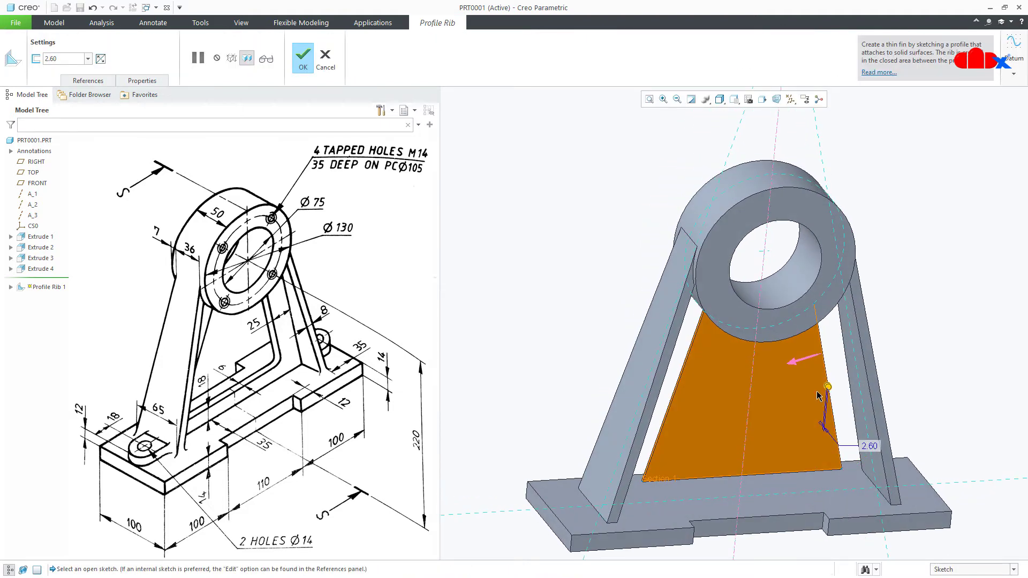
# Flip the rib onto the legs and base, set its thickness to 6, and complete Profile Rib 1
pyautogui.click(802, 363)
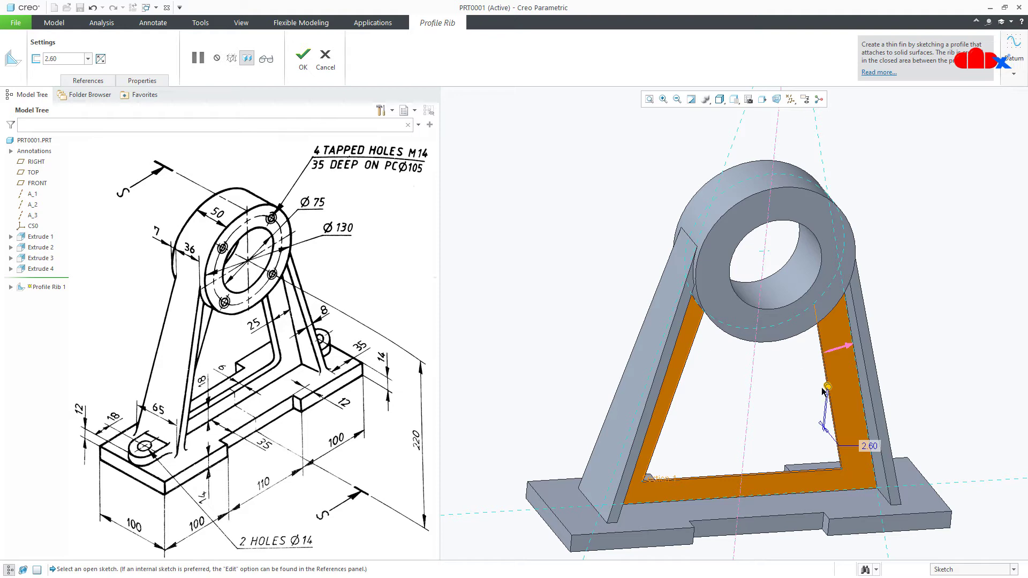
pyautogui.click(863, 451)
pyautogui.doubleClick(866, 447)
pyautogui.press('Return')
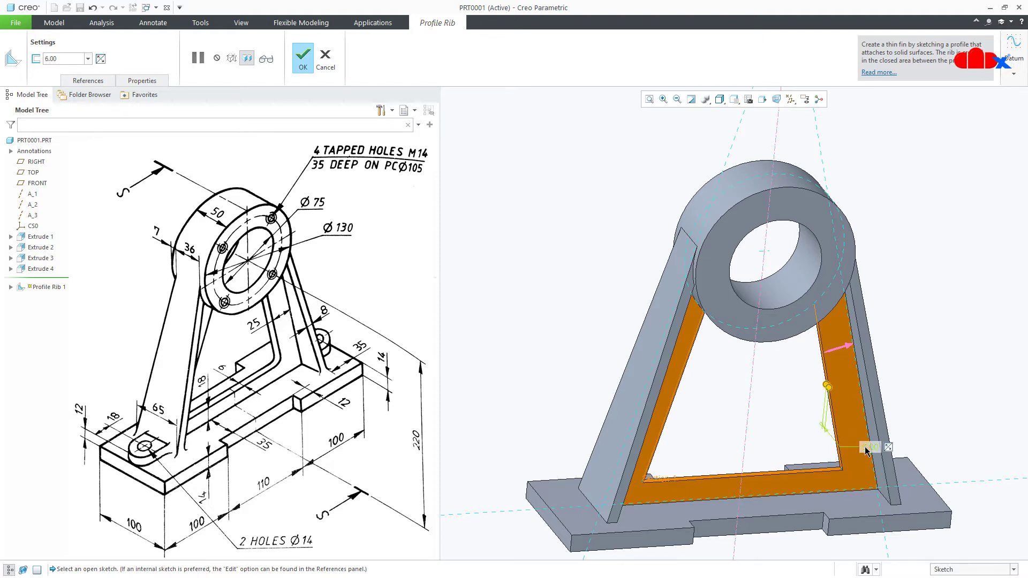
pyautogui.hotkey('ctrl', 'd')
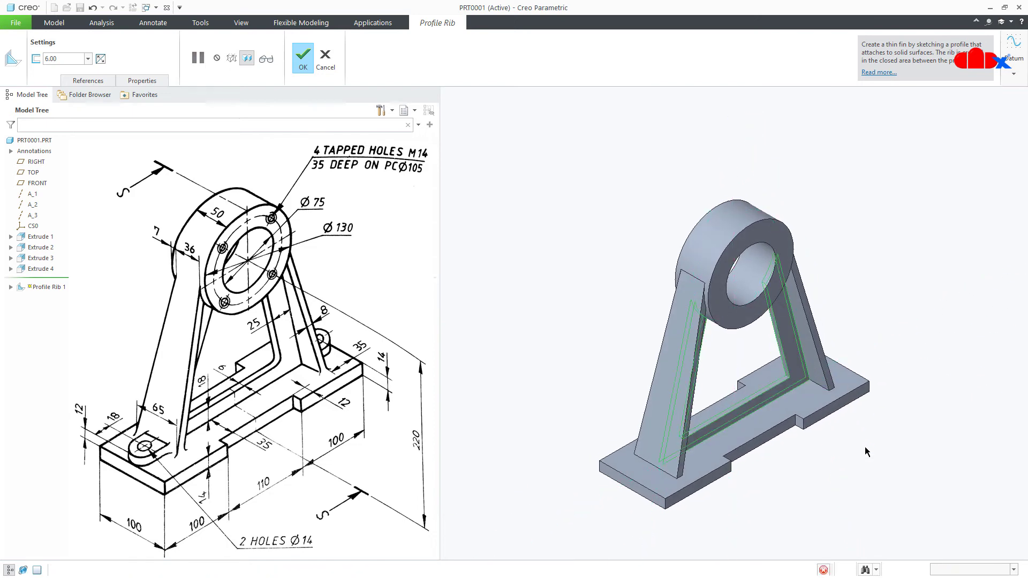
pyautogui.middleClick(865, 448)
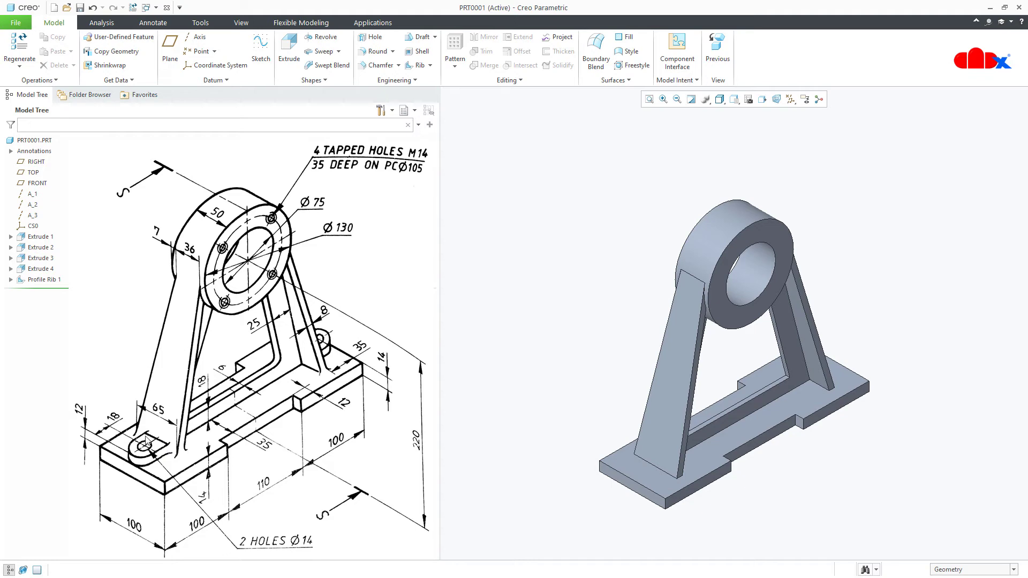
# Start a new extrusion on the RIGHT plane referencing the base top, base ends and left leg edge
pyautogui.click(292, 67)
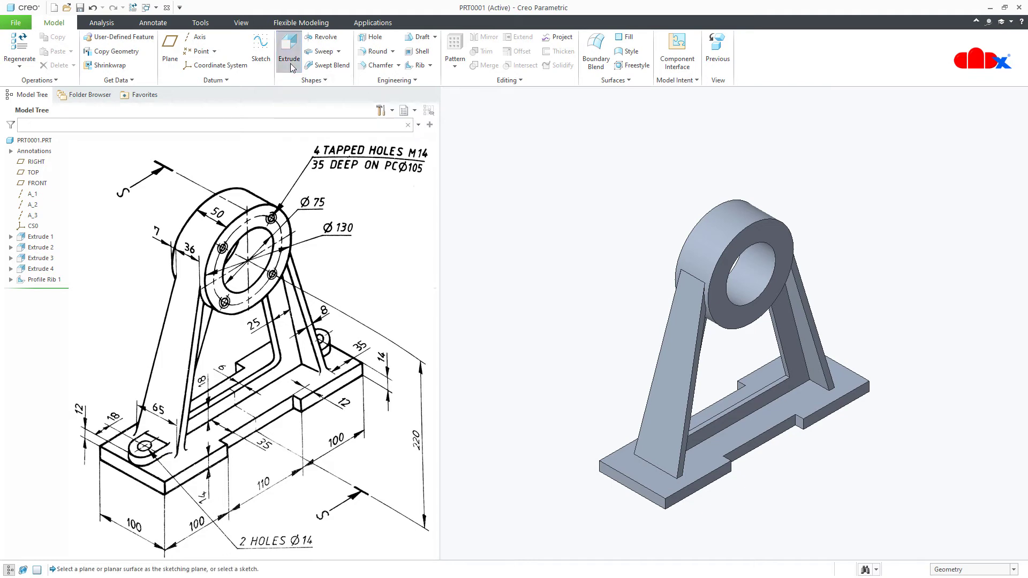
pyautogui.click(36, 161)
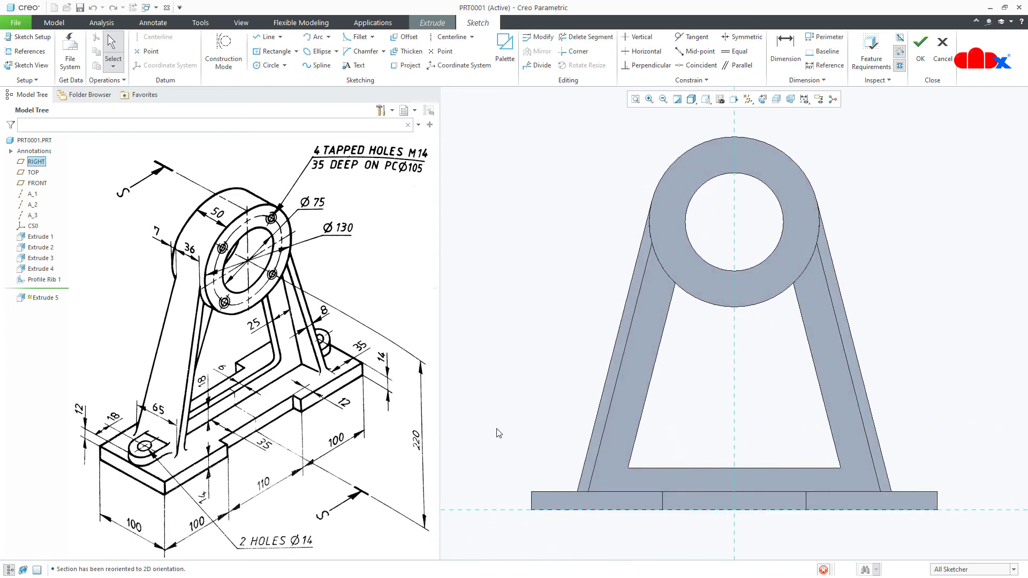
pyautogui.click(29, 51)
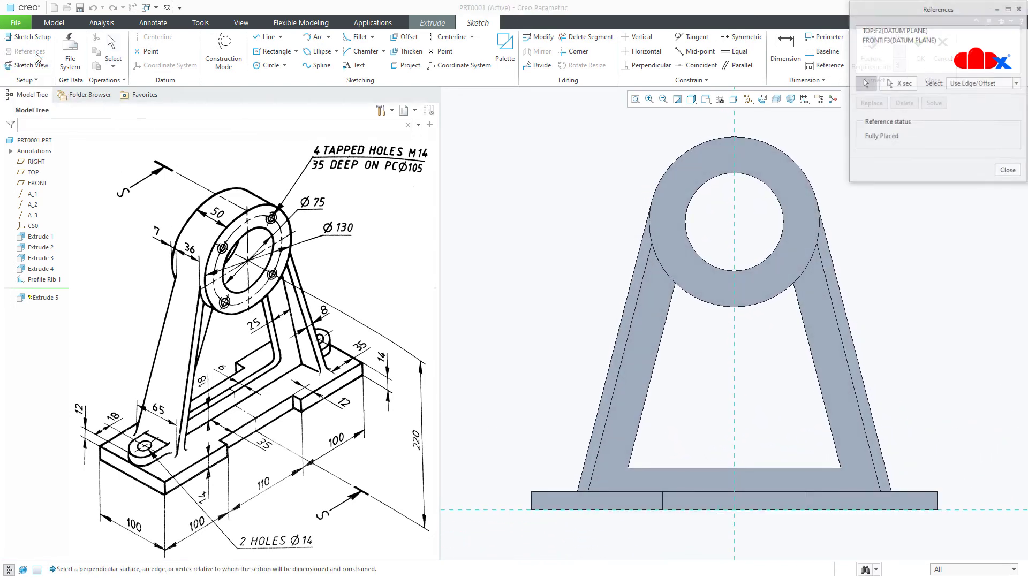
pyautogui.click(537, 495)
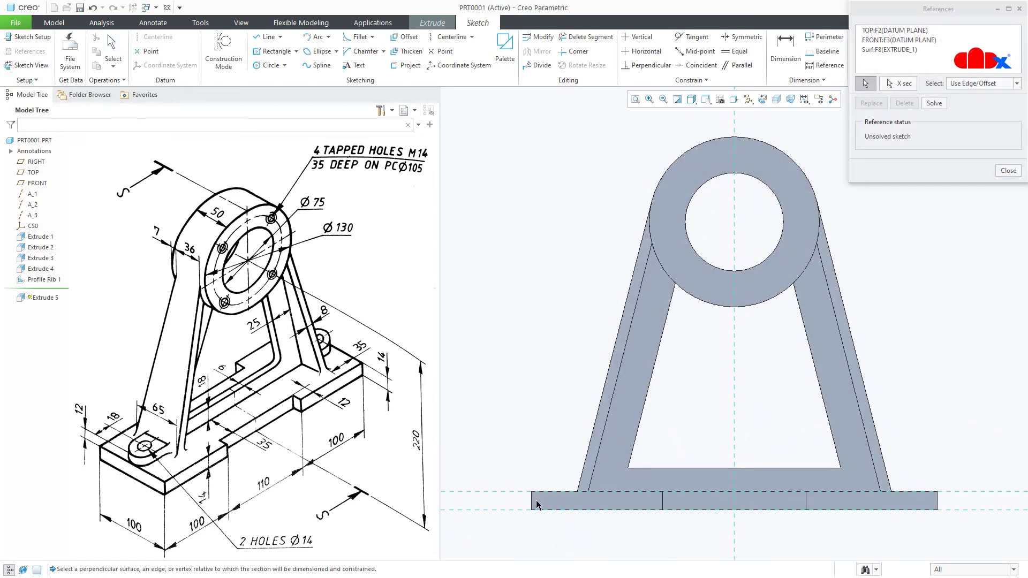
pyautogui.click(535, 503)
pyautogui.click(584, 485)
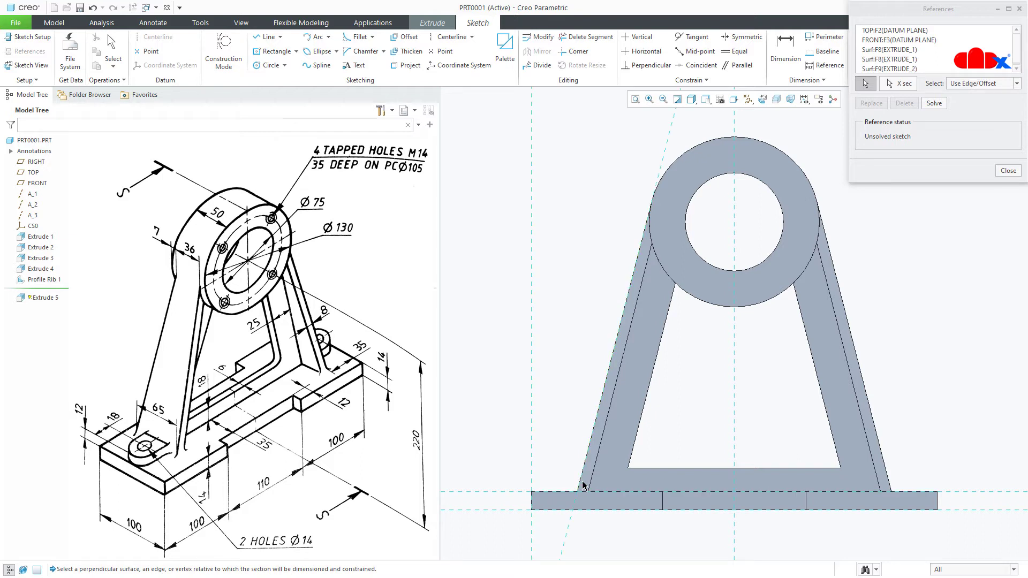
pyautogui.click(935, 503)
pyautogui.middleClick(905, 456)
# Sketch the left pad's closed outline between the base's left end and the left leg
pyautogui.rightClick(905, 455)
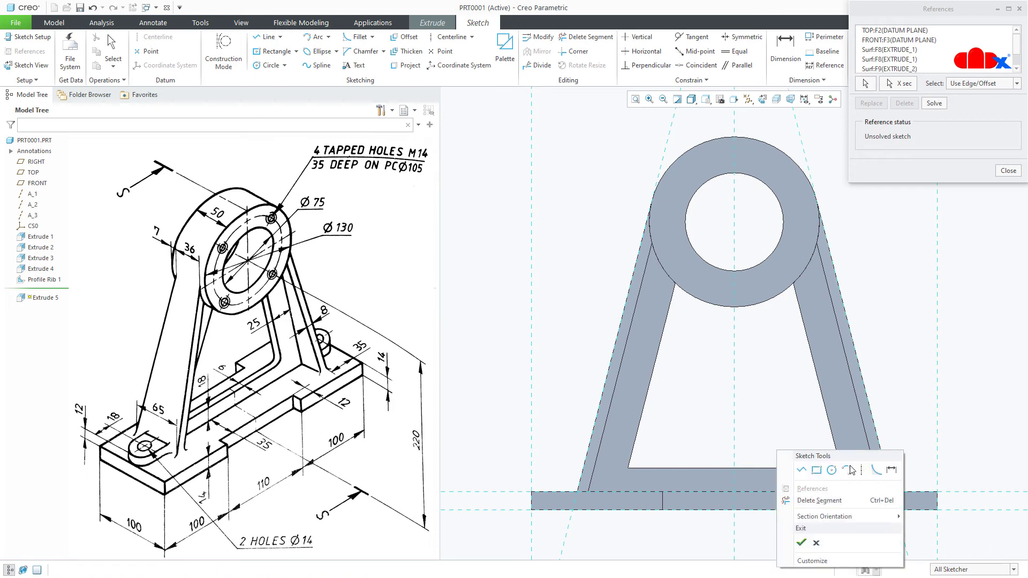
pyautogui.click(808, 473)
pyautogui.click(532, 492)
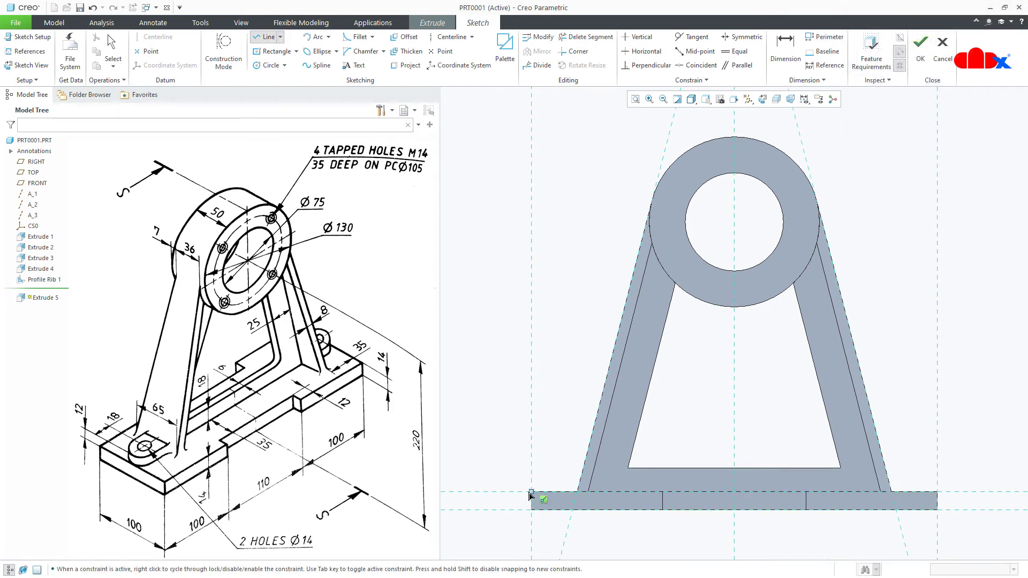
pyautogui.click(577, 491)
pyautogui.click(588, 448)
pyautogui.click(532, 448)
pyautogui.click(532, 491)
# Sketch the right pad's closed outline between the right leg and the base's right end
pyautogui.click(891, 492)
pyautogui.click(937, 492)
pyautogui.click(938, 447)
pyautogui.click(881, 448)
pyautogui.click(890, 499)
pyautogui.middleClick(889, 504)
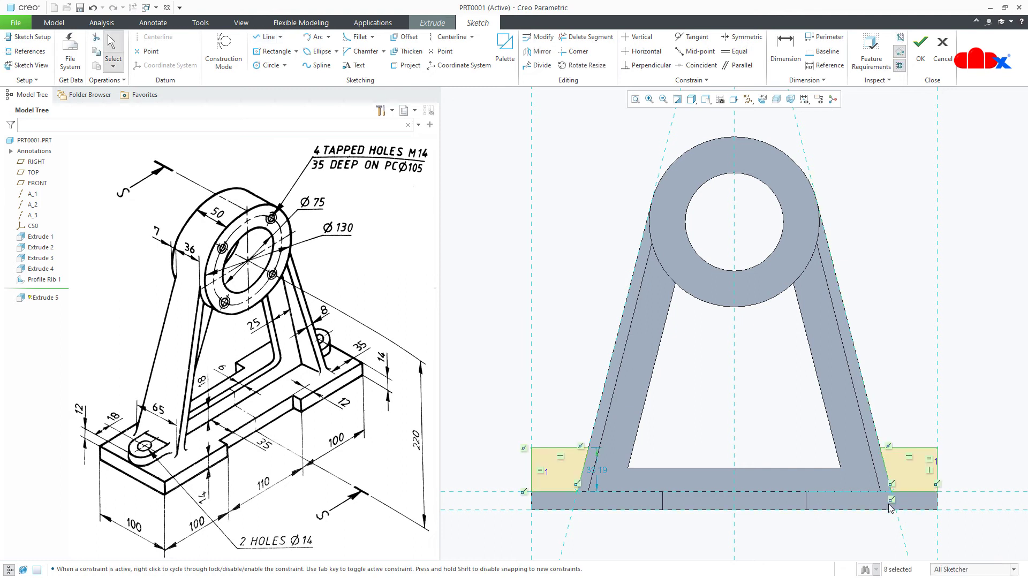
# Set the pad height dimension to 12
pyautogui.click(605, 468)
pyautogui.doubleClick(604, 469)
pyautogui.write('1')
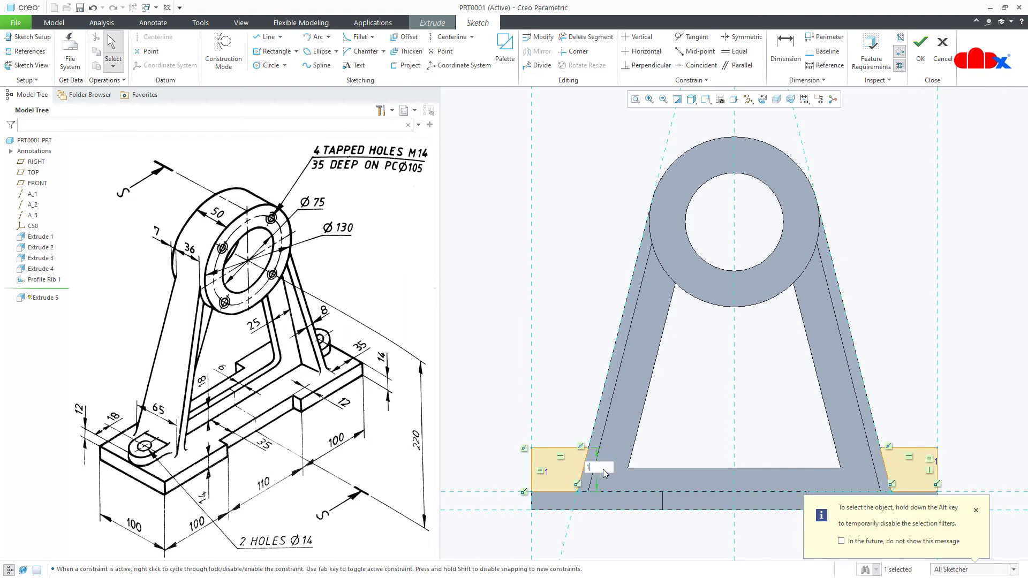
pyautogui.write('2')
pyautogui.press('Return')
pyautogui.rightClick(603, 469)
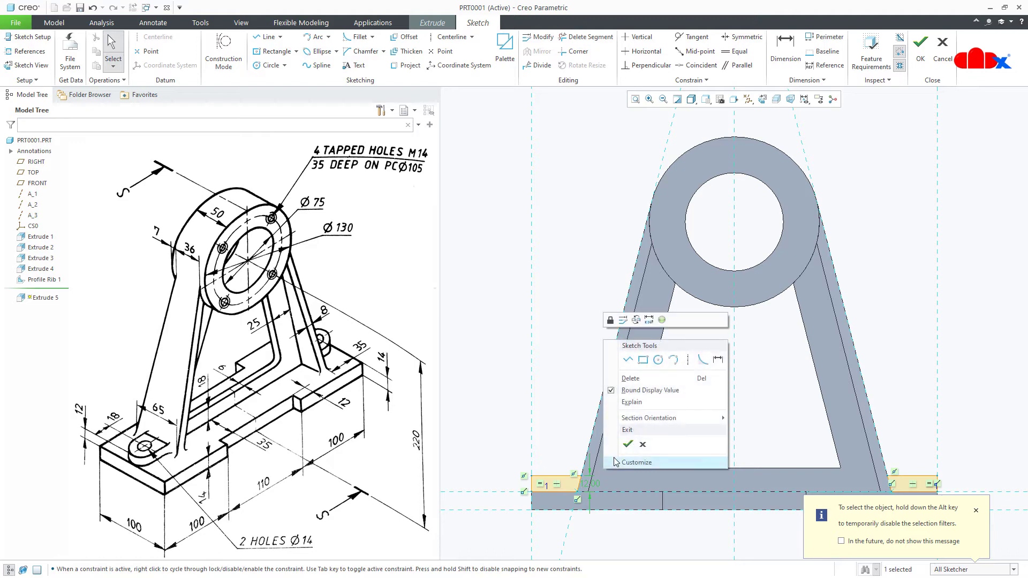
# Extrude the pad outlines symmetrically 36 deep to form raised pads at both base ends
pyautogui.click(626, 444)
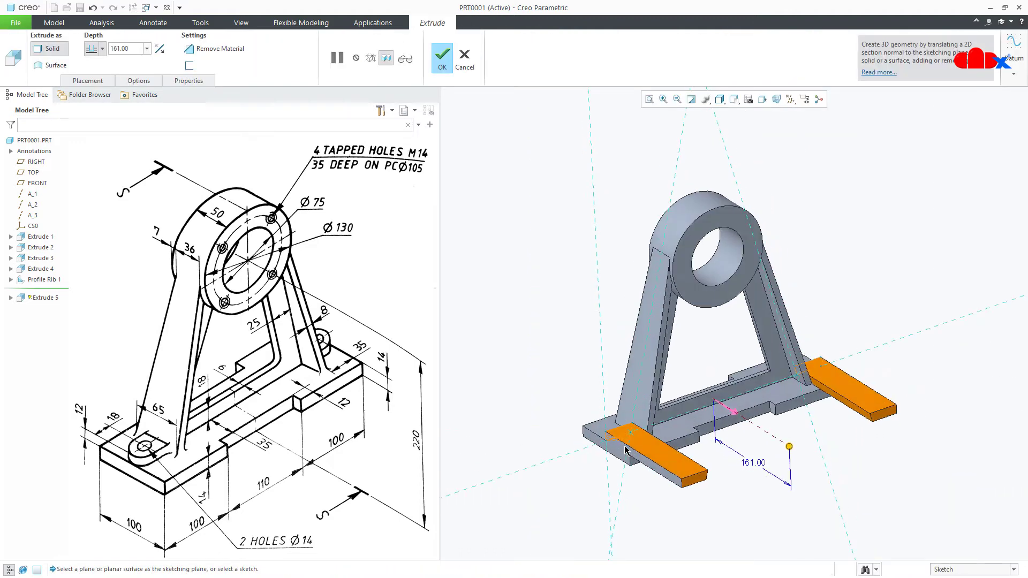
pyautogui.click(103, 49)
pyautogui.click(92, 82)
pyautogui.doubleClick(134, 51)
pyautogui.write('36')
pyautogui.press('Return')
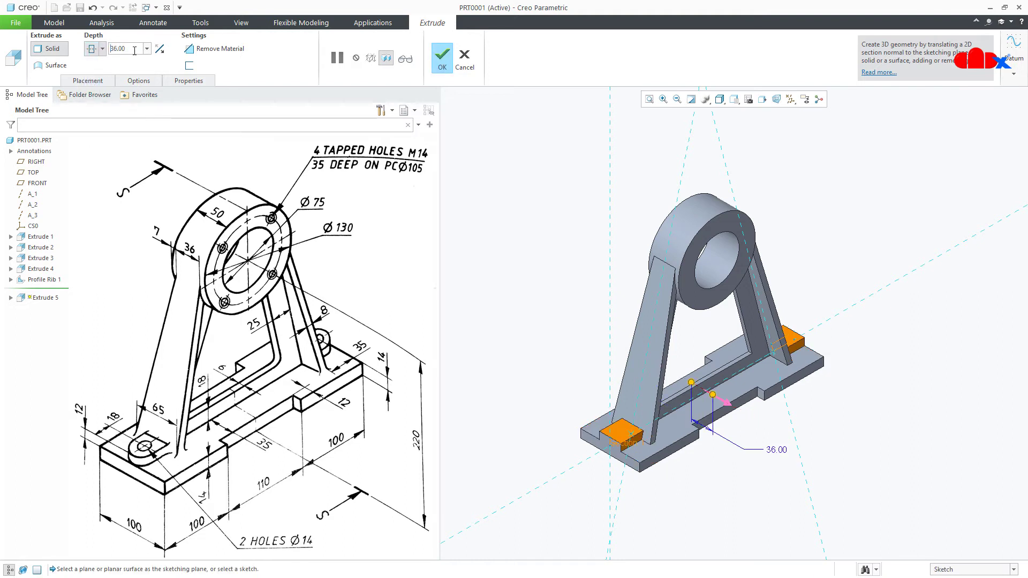
pyautogui.click(435, 66)
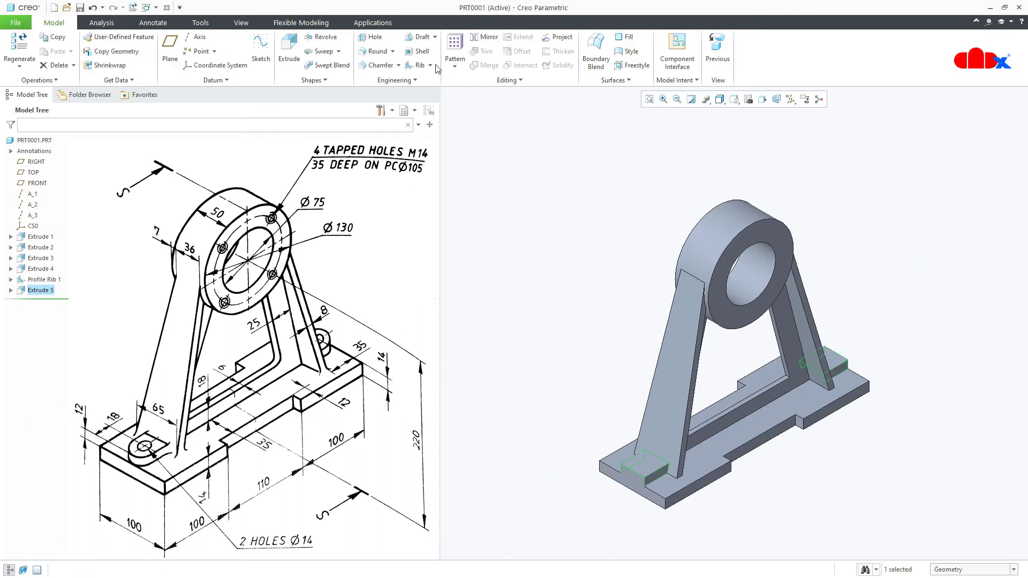
pyautogui.click(525, 457)
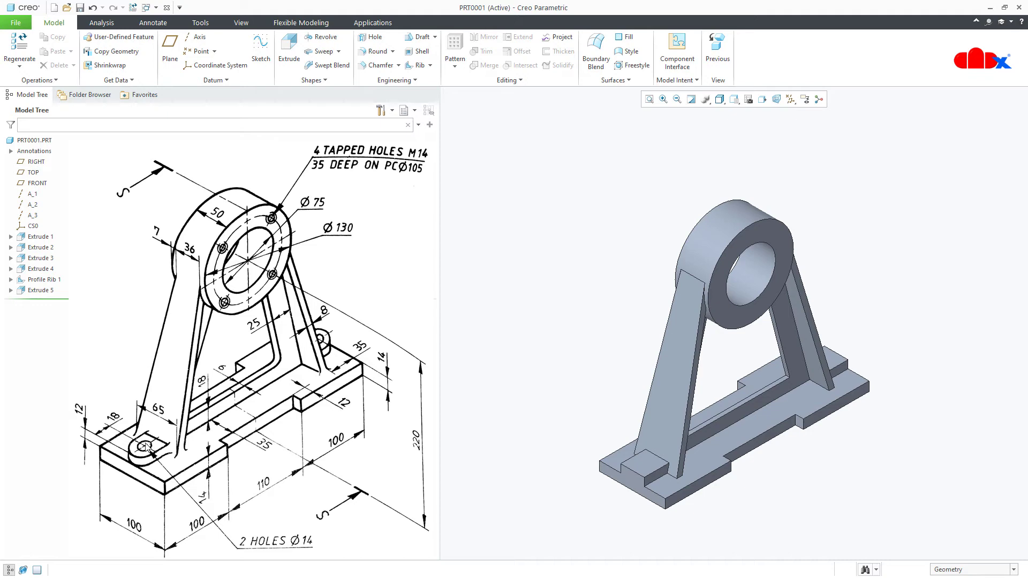
pyautogui.click(371, 37)
# Place the hole on the base's left end face at offsets 50 and 18 from two base edges
pyautogui.click(648, 465)
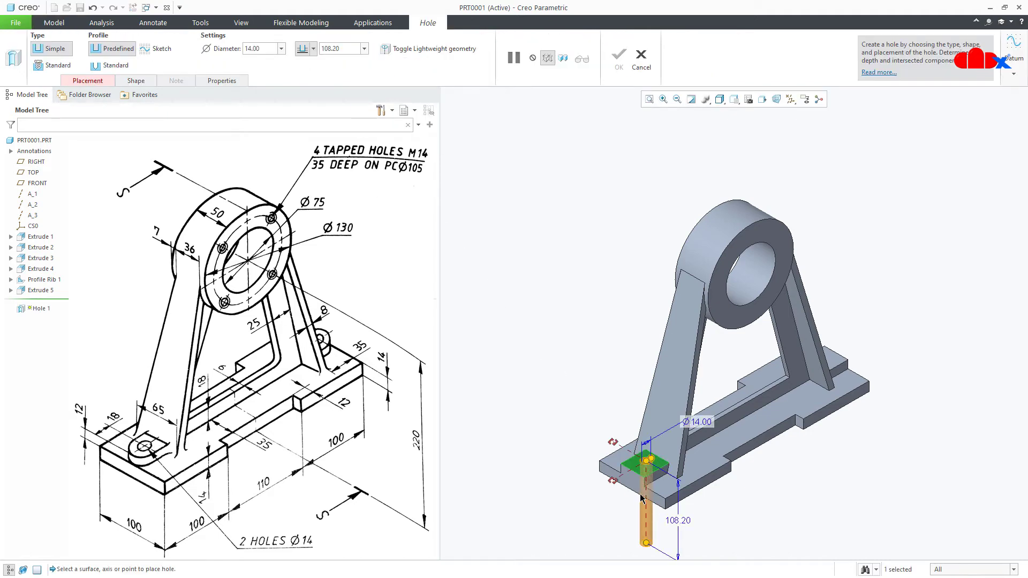
pyautogui.scroll(-5, 648, 471)
pyautogui.scroll(-2, 641, 504)
pyautogui.moveTo(560, 443); pyautogui.dragTo(614, 412)
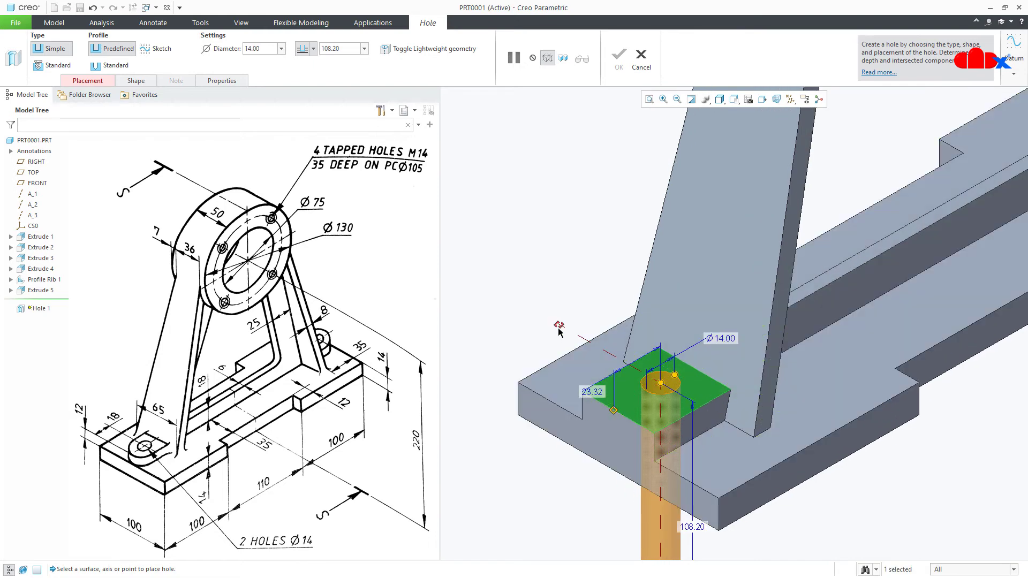
pyautogui.moveTo(558, 332); pyautogui.dragTo(554, 381)
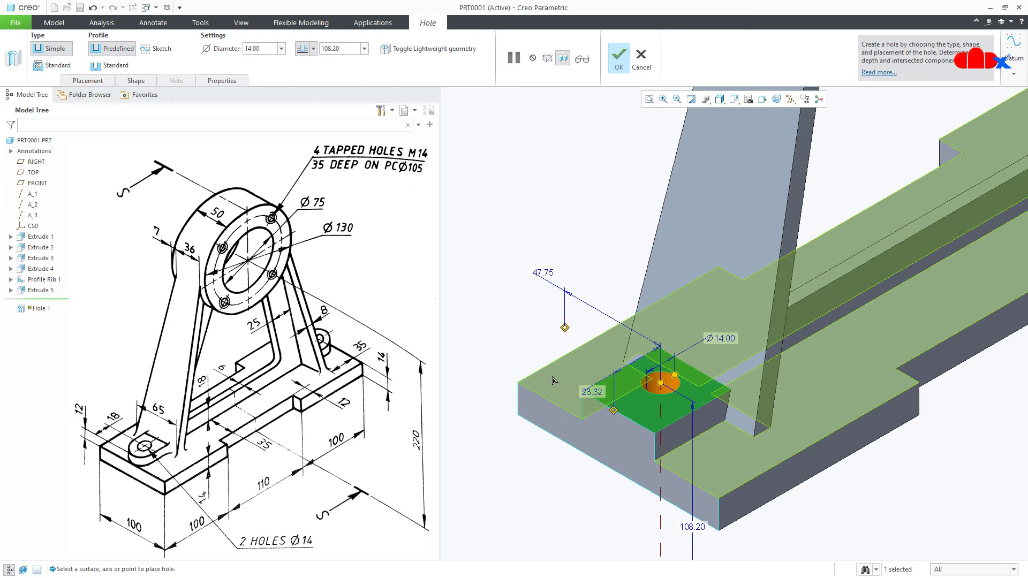
pyautogui.doubleClick(543, 273)
pyautogui.write('50')
pyautogui.press('Return')
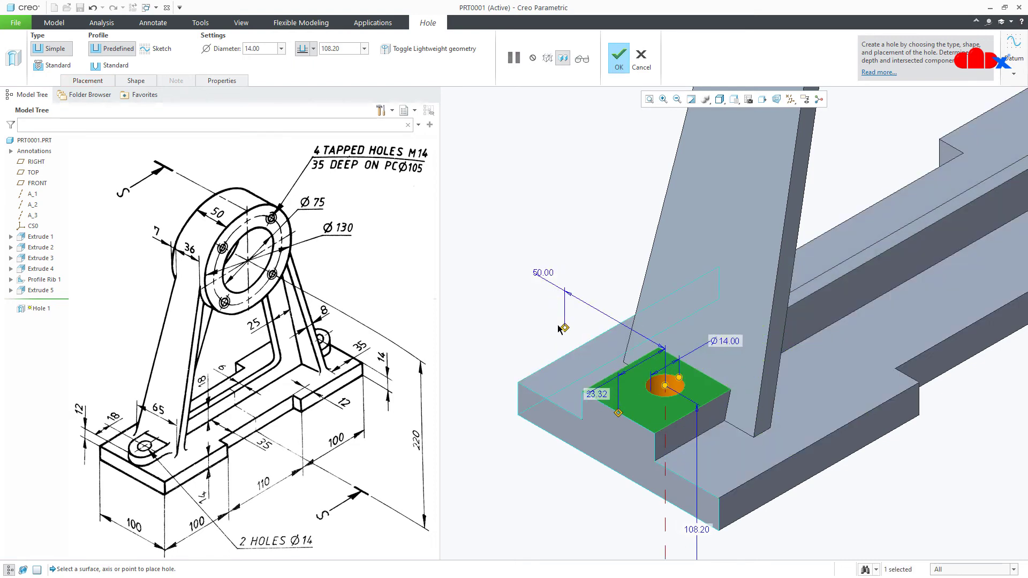
pyautogui.doubleClick(593, 394)
pyautogui.write('18')
pyautogui.press('Return')
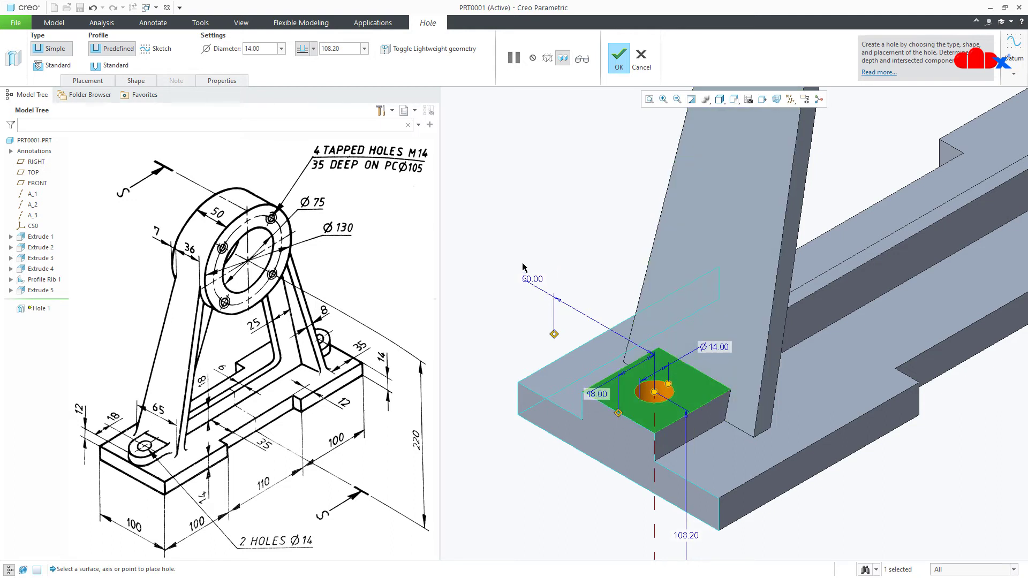
# Make the Ø14 hole cut Through All and complete Hole 1
pyautogui.click(313, 50)
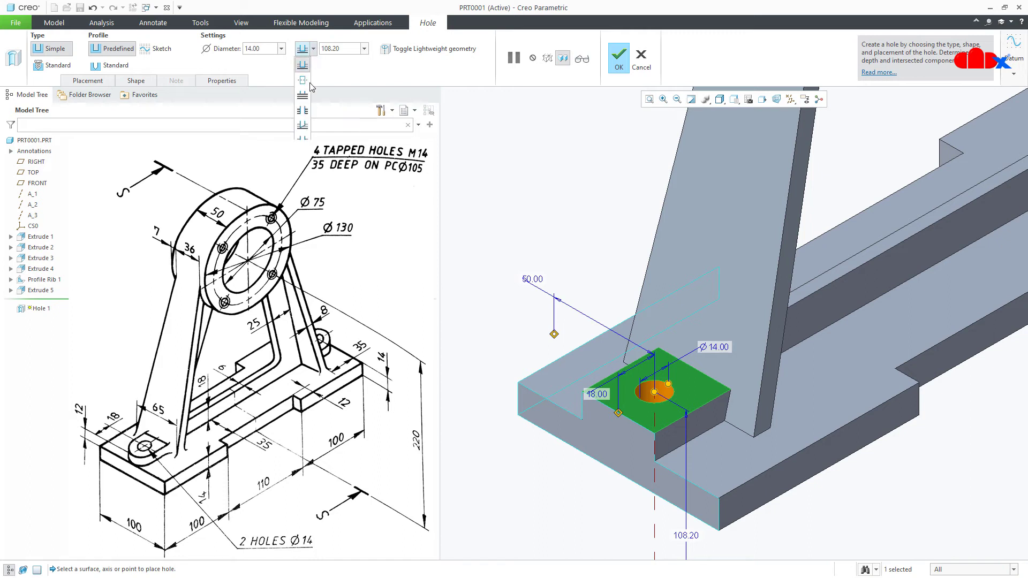
pyautogui.click(308, 97)
pyautogui.click(619, 56)
pyautogui.scroll(1, 518, 309)
pyautogui.scroll(3, 518, 309)
pyautogui.click(487, 41)
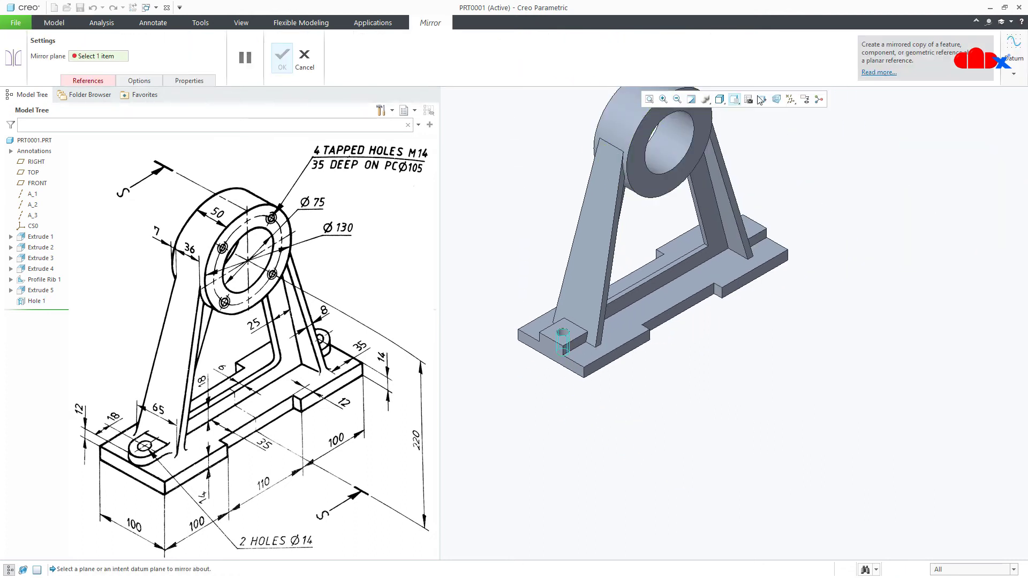
# Mirror the Ø14 hole across the FRONT datum plane onto the opposite end pad
pyautogui.click(791, 100)
pyautogui.click(791, 159)
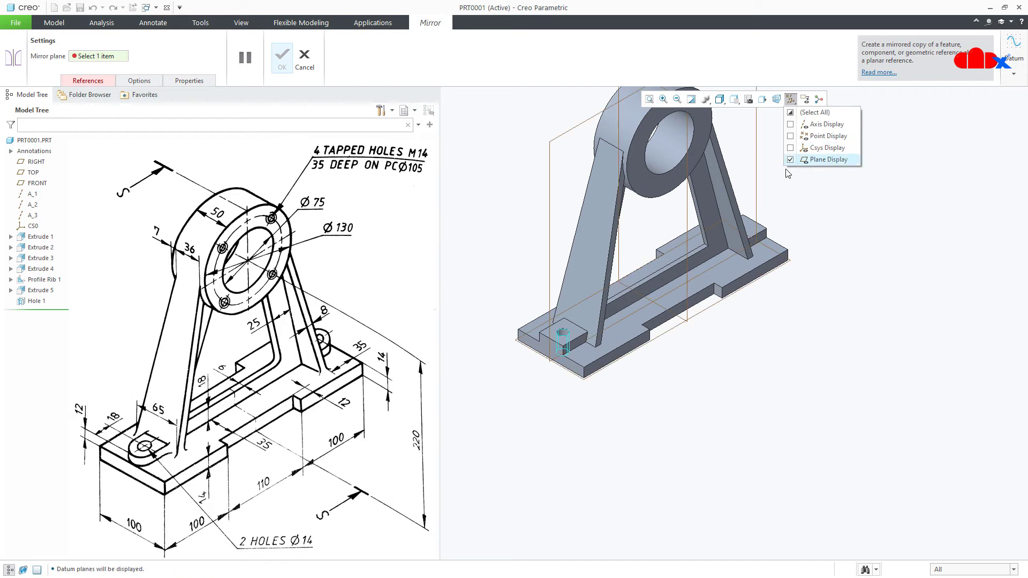
pyautogui.click(689, 244)
pyautogui.middleClick(689, 244)
pyautogui.hotkey('ctrl', 'd')
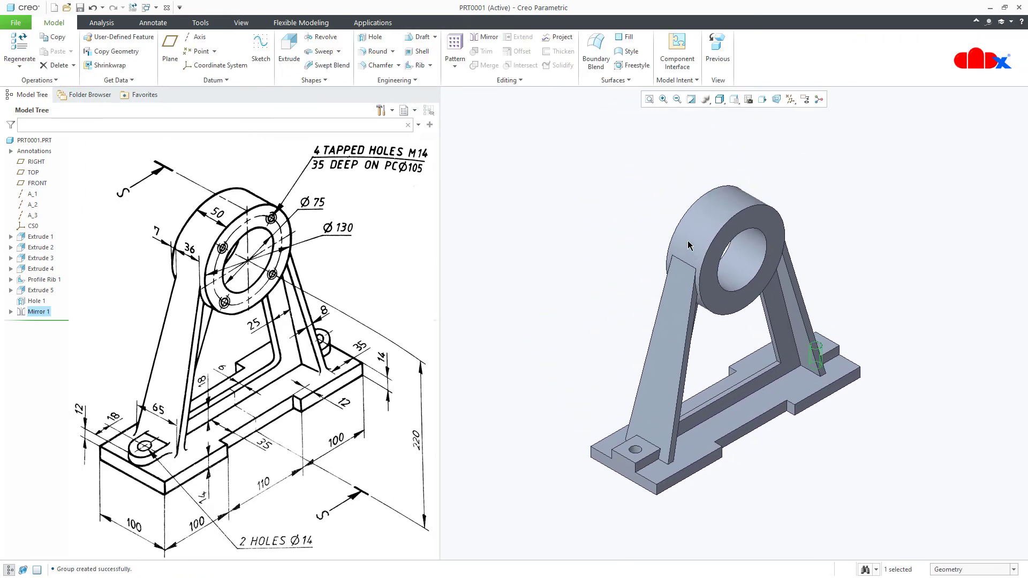
# Hide the datum planes again and clear the selection
pyautogui.click(791, 100)
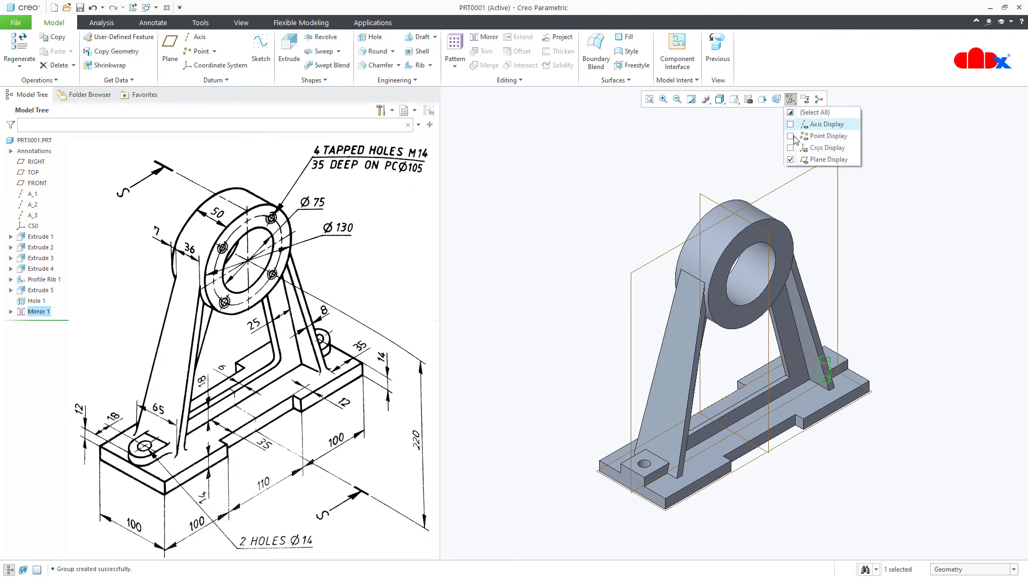
pyautogui.click(796, 160)
pyautogui.click(799, 511)
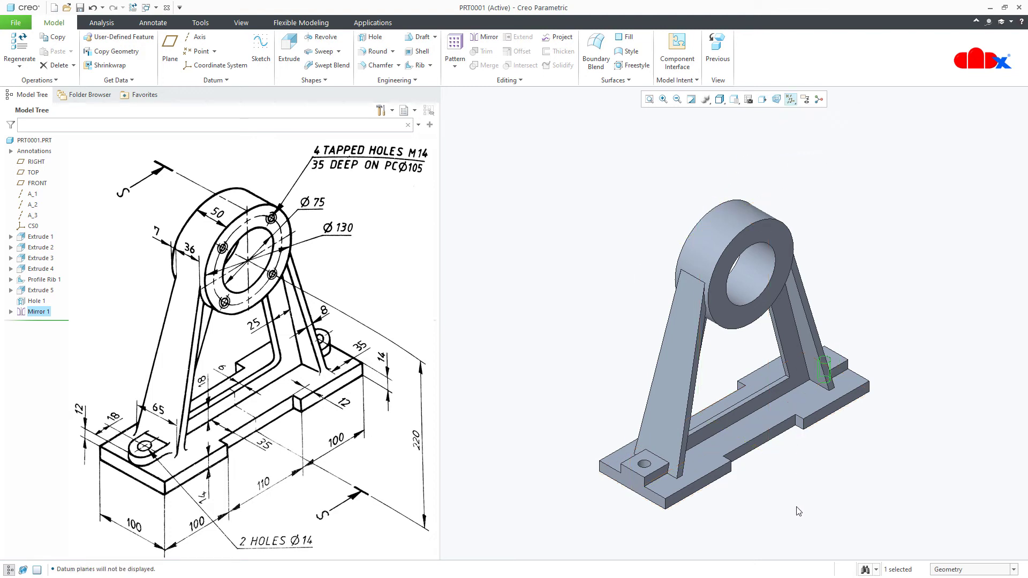
pyautogui.click(800, 511)
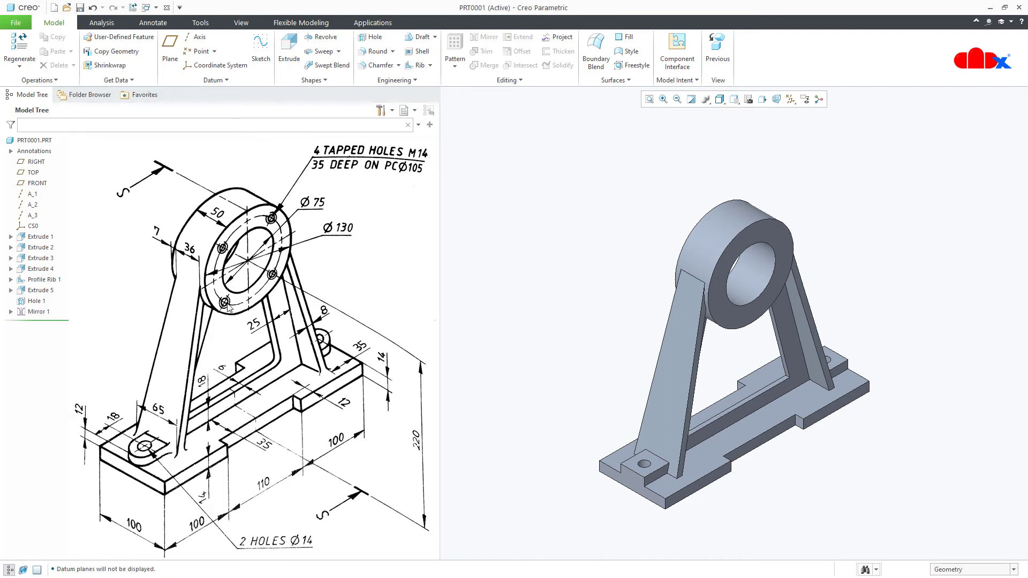
pyautogui.click(371, 37)
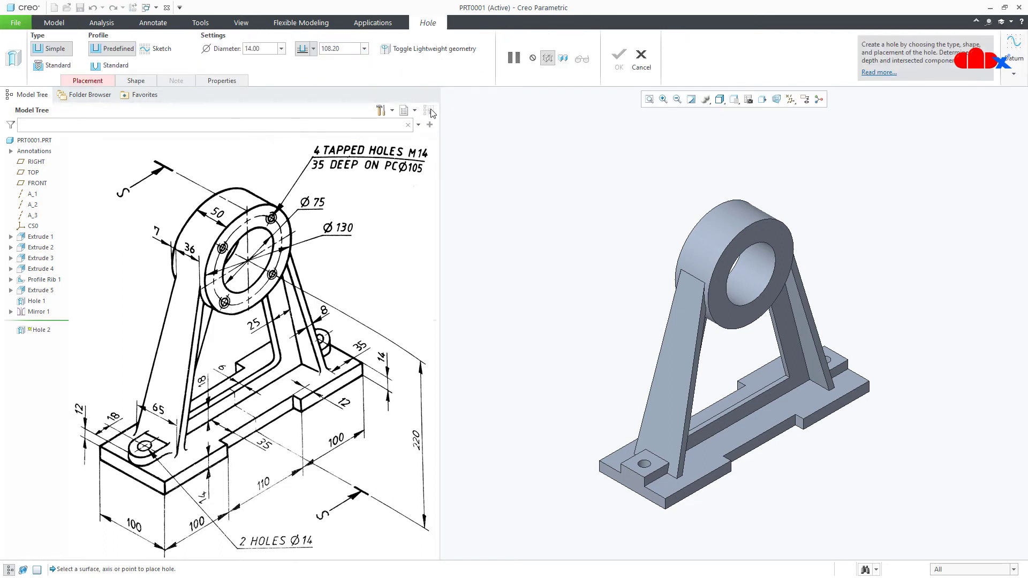
# Place the new hole on the hub's front face, referenced to the hub axis and FRONT plane
pyautogui.click(774, 240)
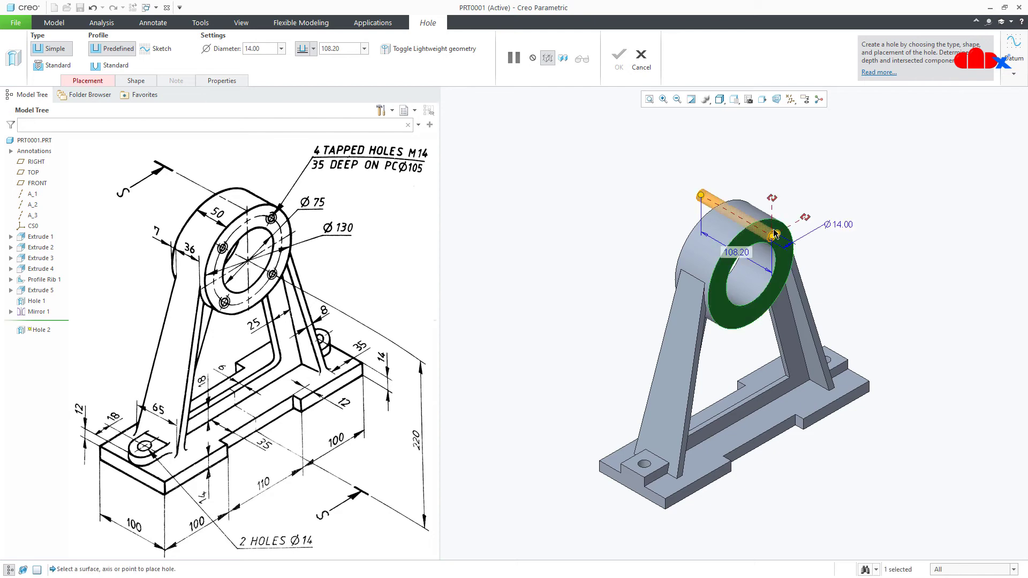
pyautogui.click(791, 101)
pyautogui.click(815, 112)
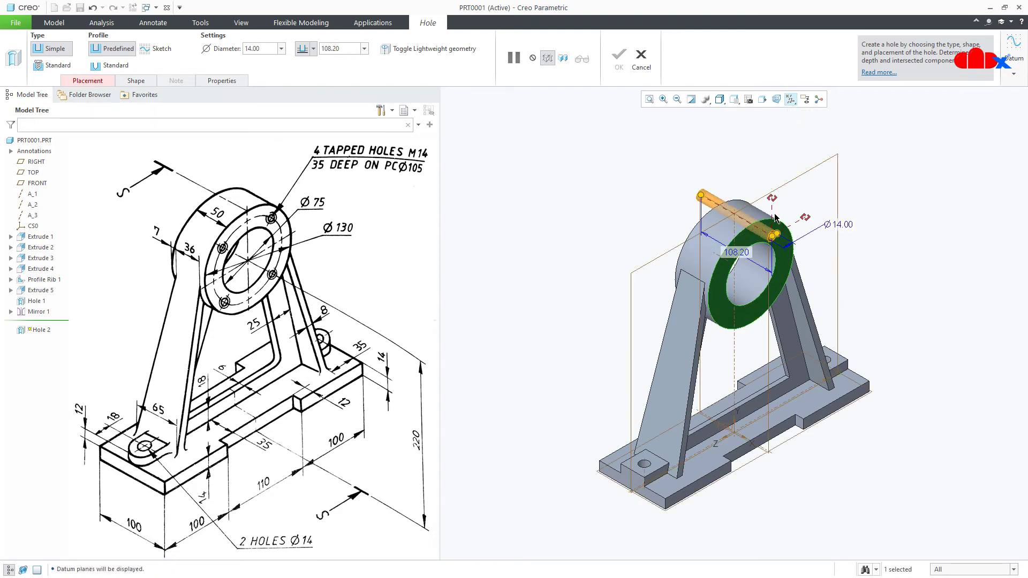
pyautogui.scroll(3, 774, 218)
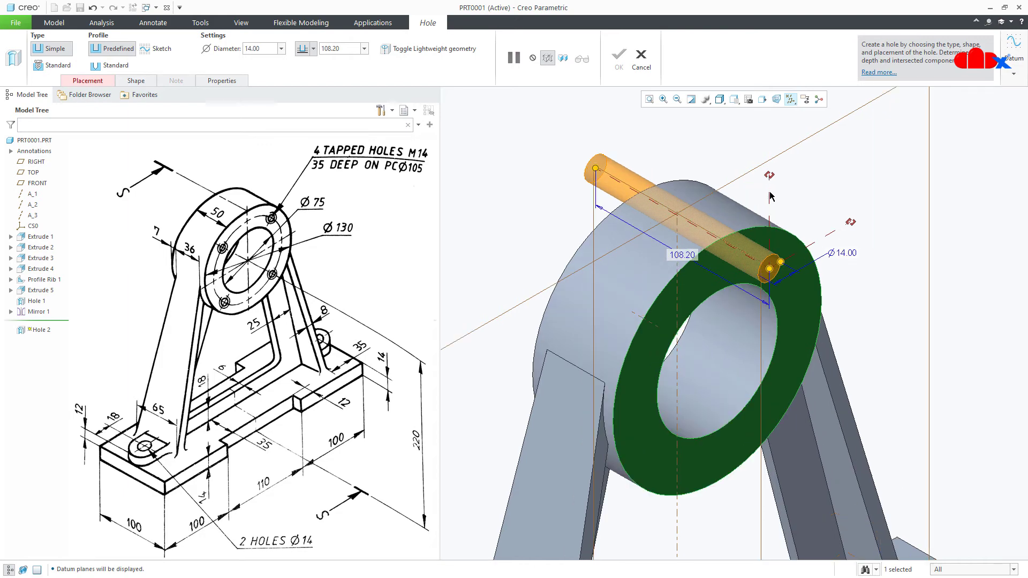
pyautogui.moveTo(630, 321); pyautogui.dragTo(638, 324)
pyautogui.moveTo(639, 324); pyautogui.dragTo(651, 401, button='middle')
pyautogui.moveTo(855, 214); pyautogui.dragTo(607, 283)
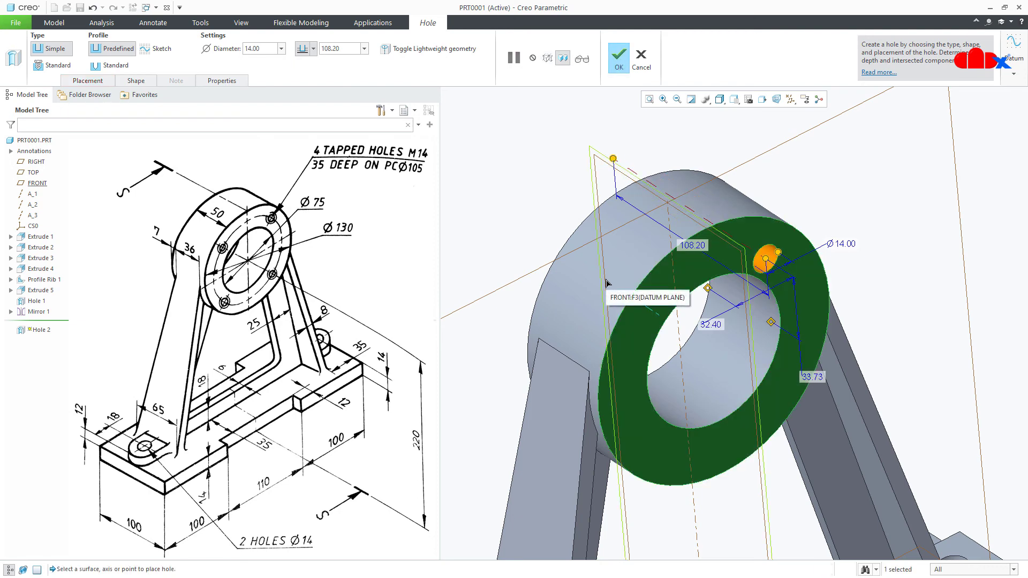
# Position the hole by diameter at 45° and Ø105, as a standard threaded hole
pyautogui.click(88, 80)
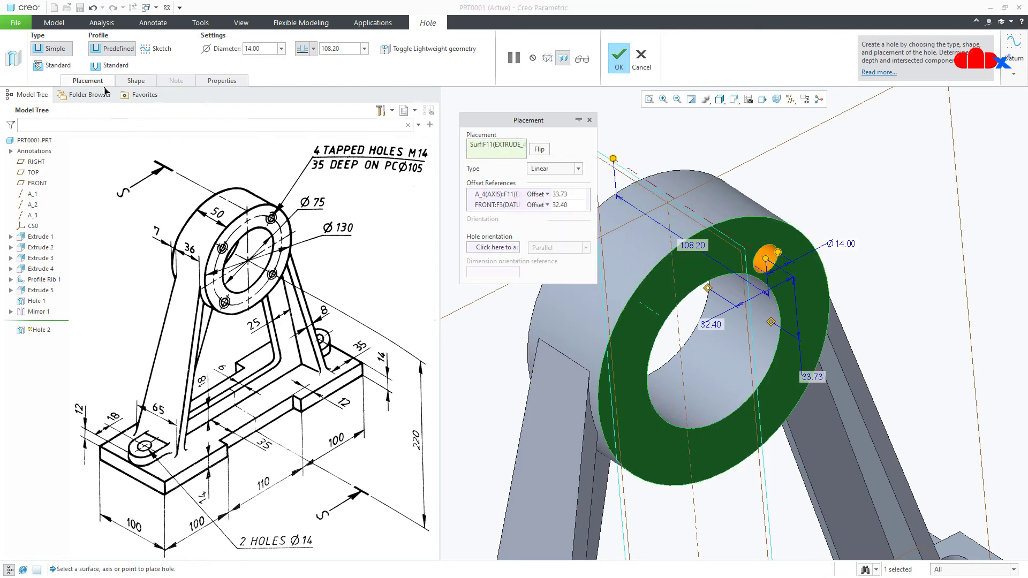
pyautogui.click(551, 169)
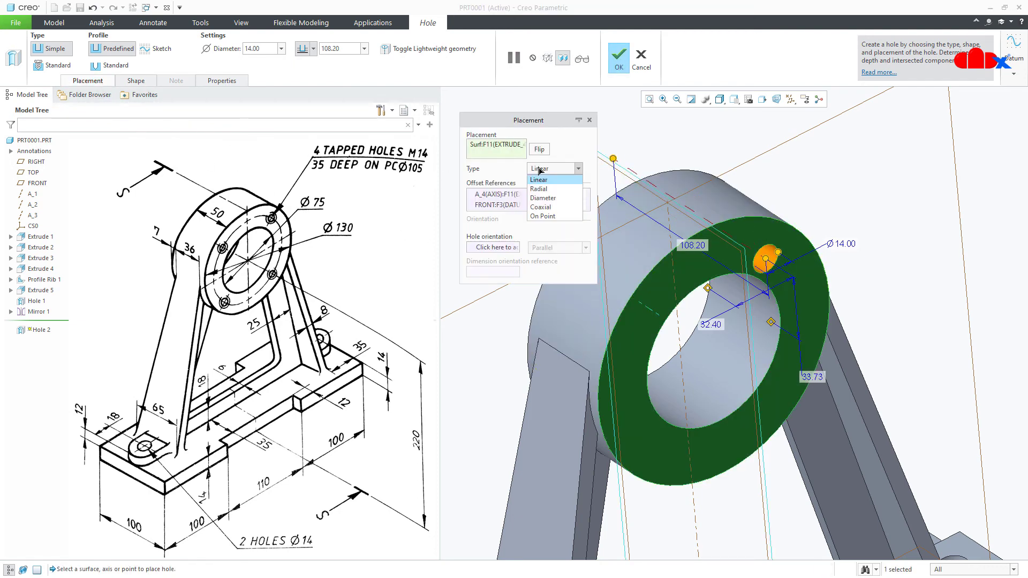
pyautogui.click(543, 198)
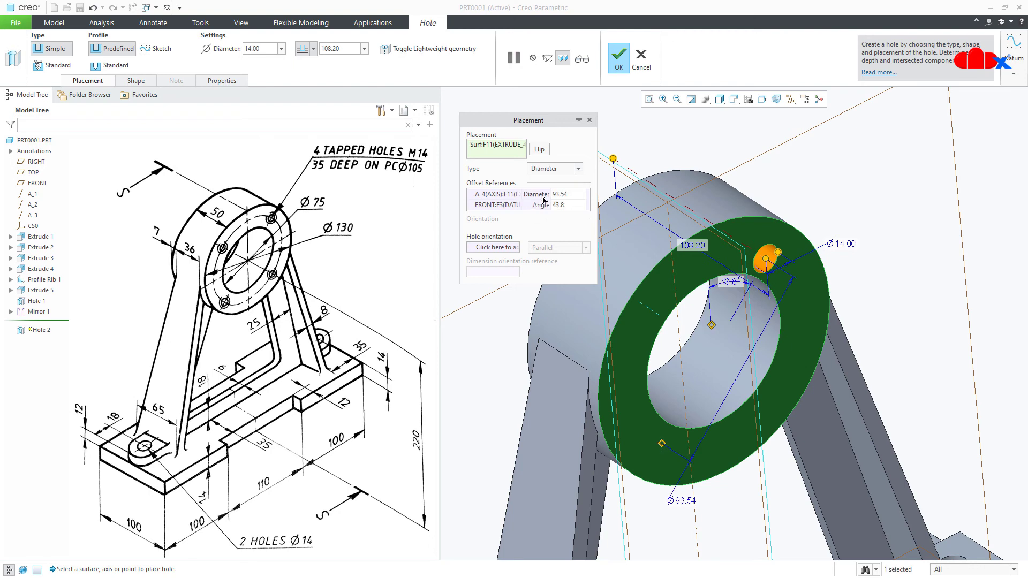
pyautogui.click(589, 120)
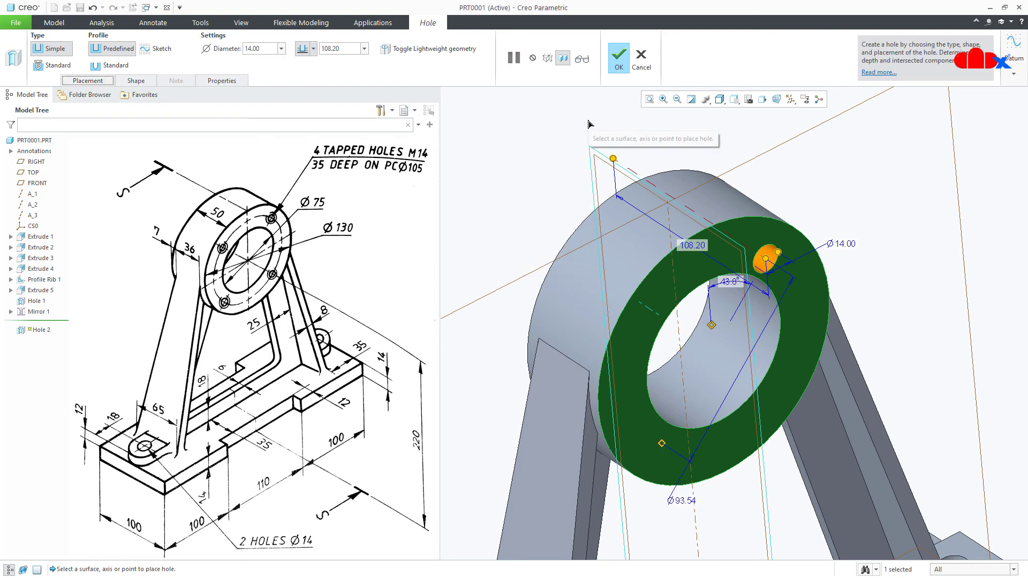
pyautogui.doubleClick(726, 282)
pyautogui.press('Return')
pyautogui.doubleClick(680, 500)
pyautogui.write('105')
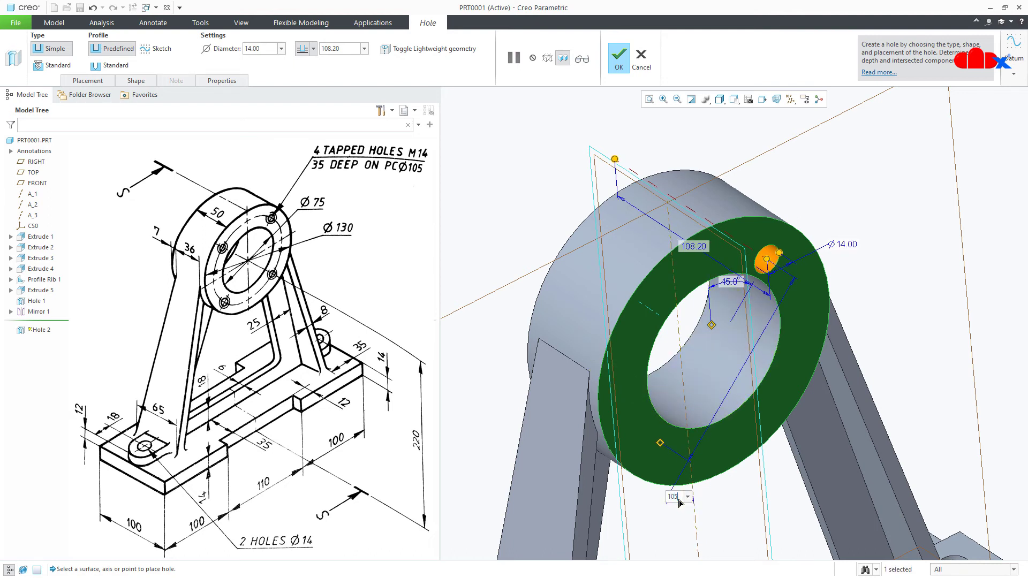
pyautogui.press('Return')
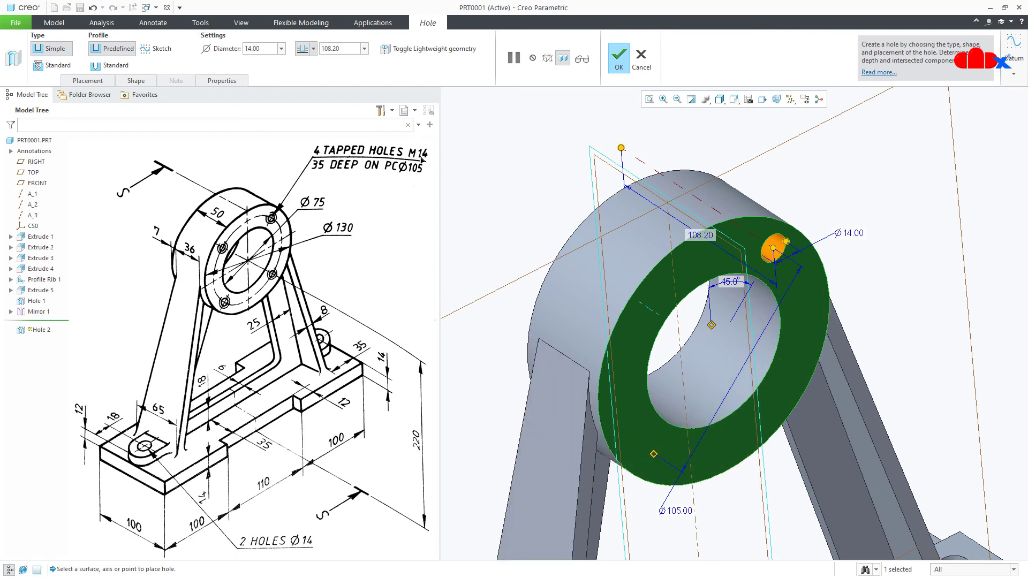
pyautogui.click(58, 65)
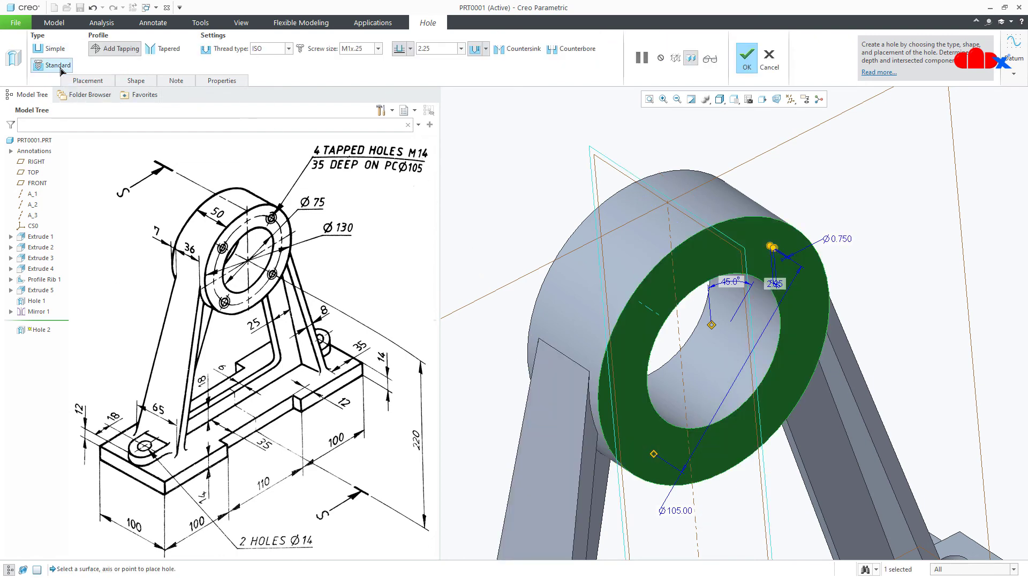
# Set the tapped hole to ISO M14x2 with a 35 mm hole depth
pyautogui.click(289, 49)
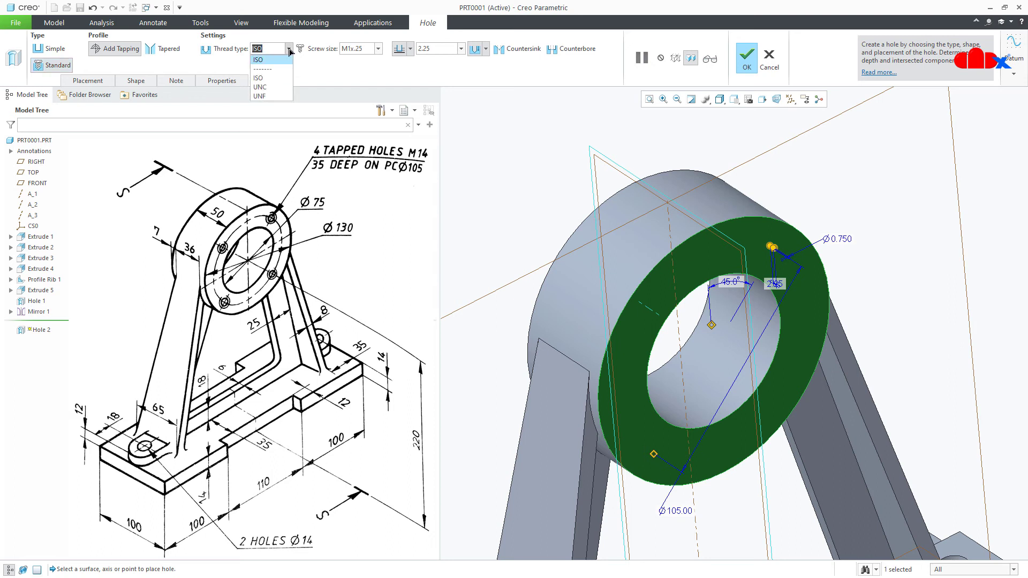
pyautogui.click(261, 80)
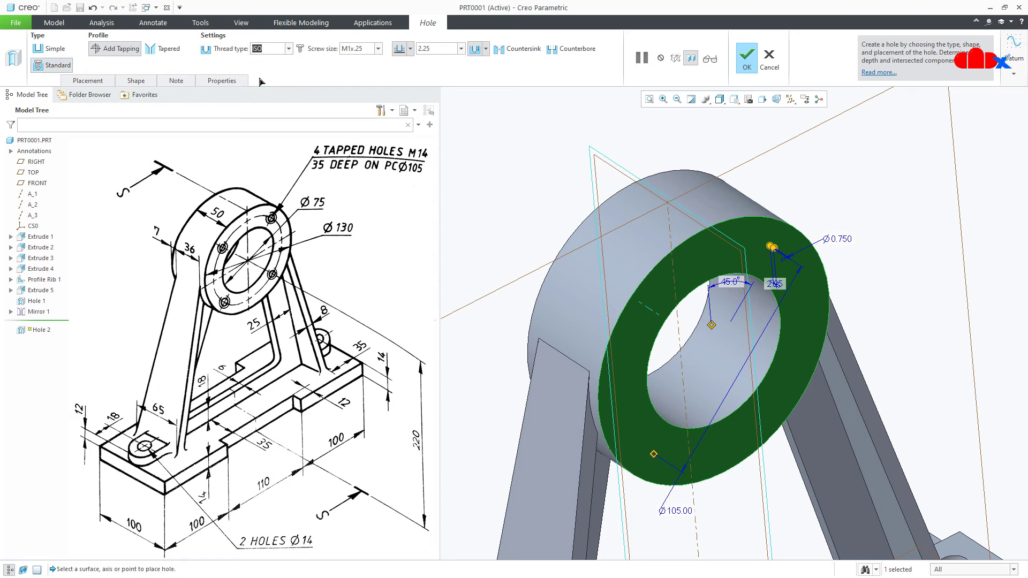
pyautogui.click(379, 49)
pyautogui.scroll(-3, 362, 100)
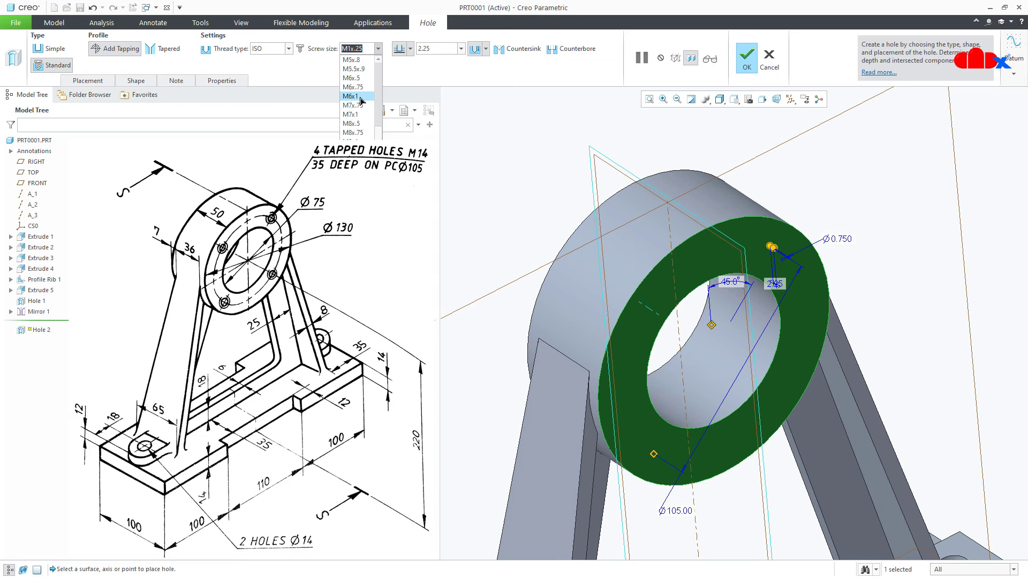
pyautogui.scroll(-3, 362, 101)
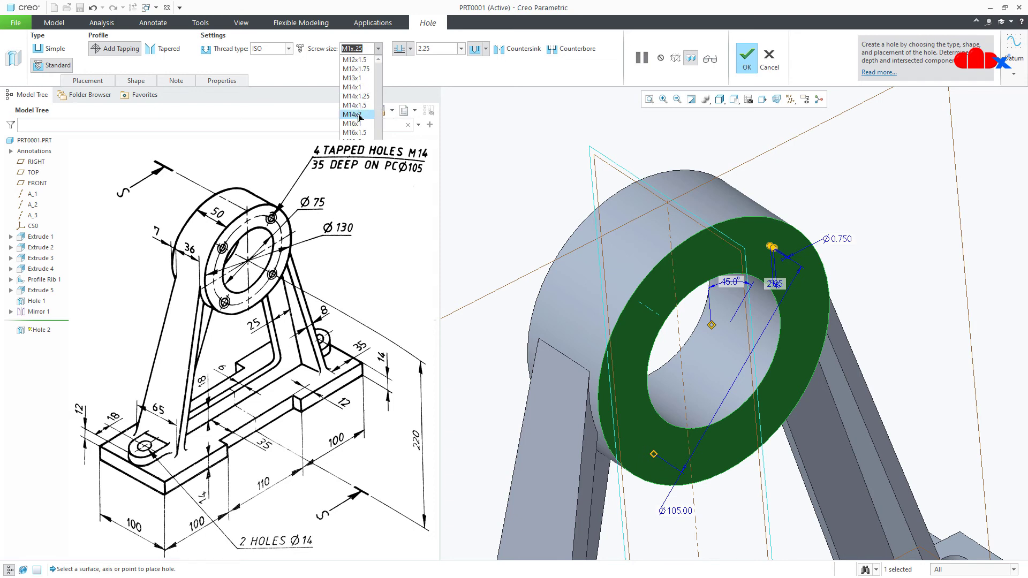
pyautogui.click(357, 114)
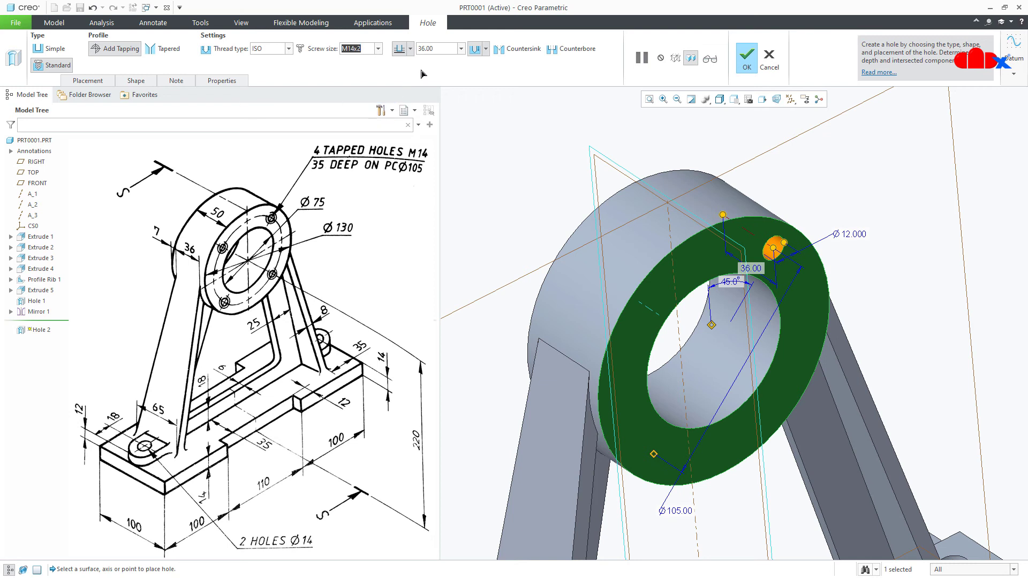
pyautogui.click(438, 52)
pyautogui.write('35')
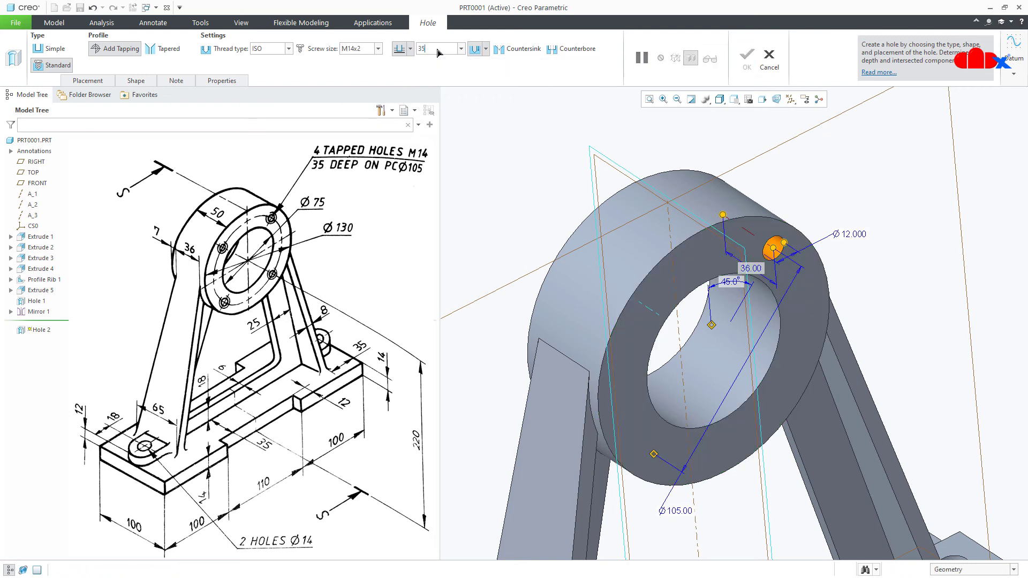
pyautogui.press('Return')
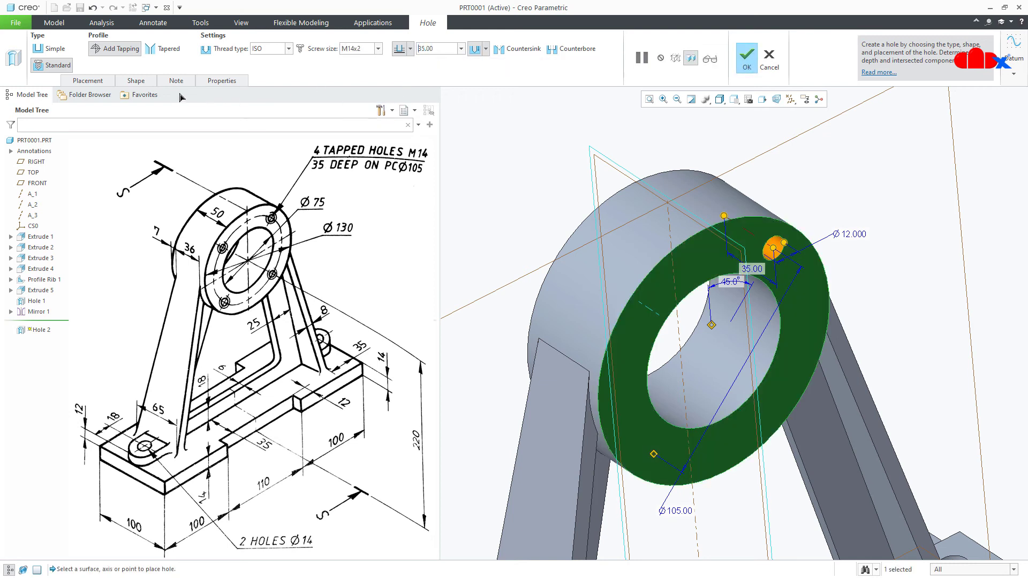
# Set the thread depth to 30 and finish the tapped hole
pyautogui.click(137, 81)
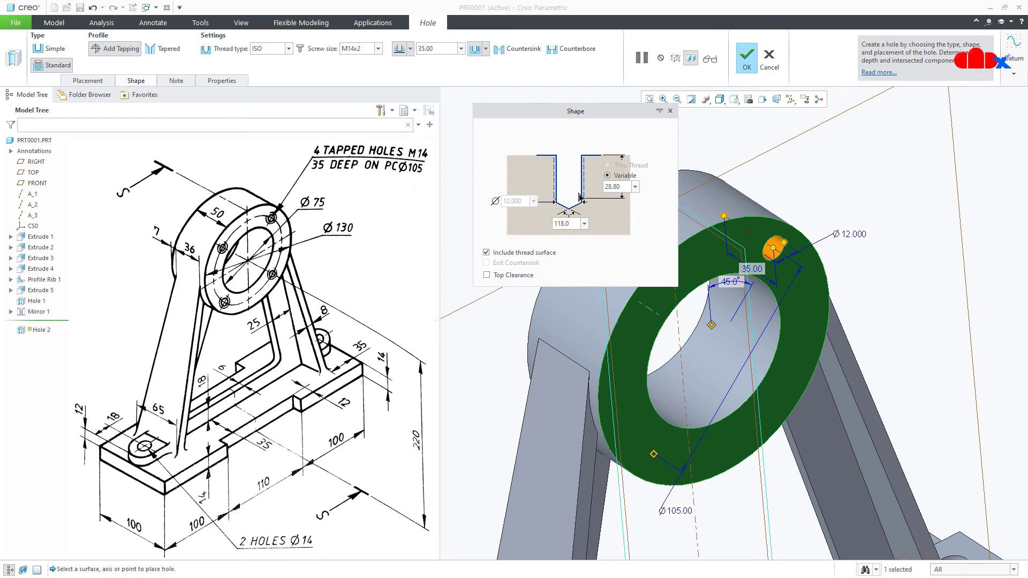
pyautogui.doubleClick(621, 194)
pyautogui.write('30')
pyautogui.press('Return')
pyautogui.click(751, 69)
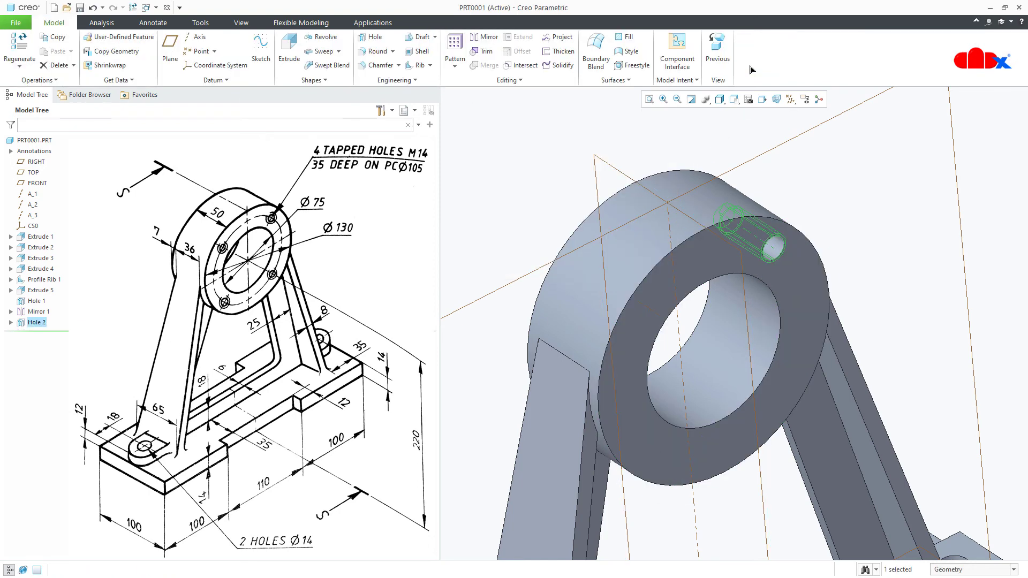
# Pattern the tapped hole four times around the hub's central axis
pyautogui.click(459, 46)
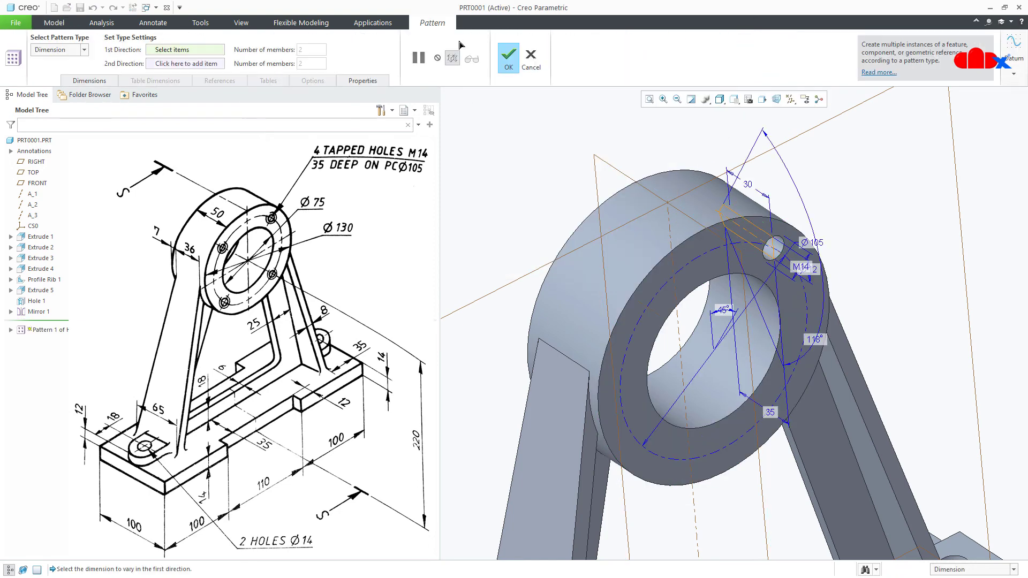
pyautogui.click(84, 49)
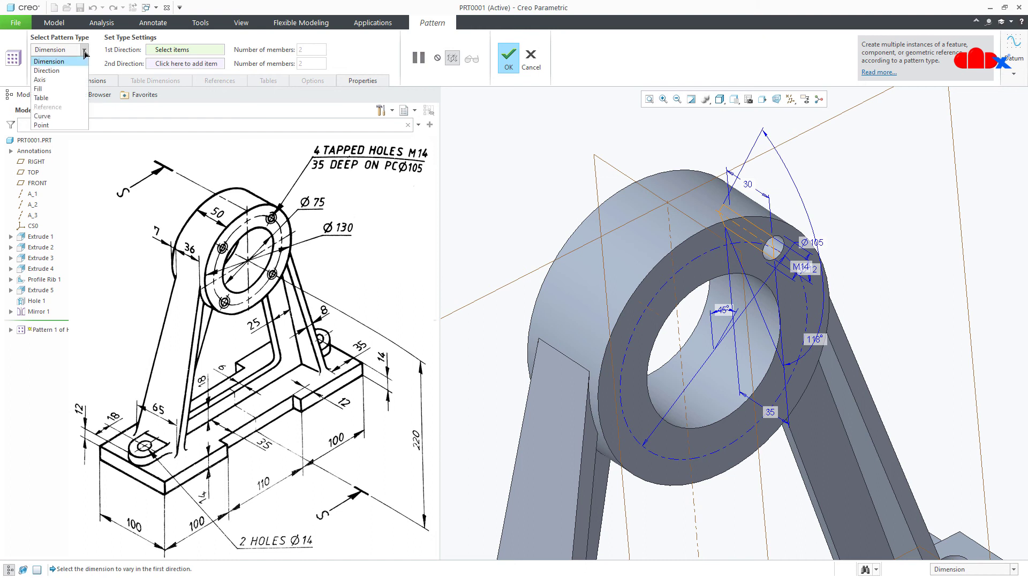
pyautogui.click(51, 80)
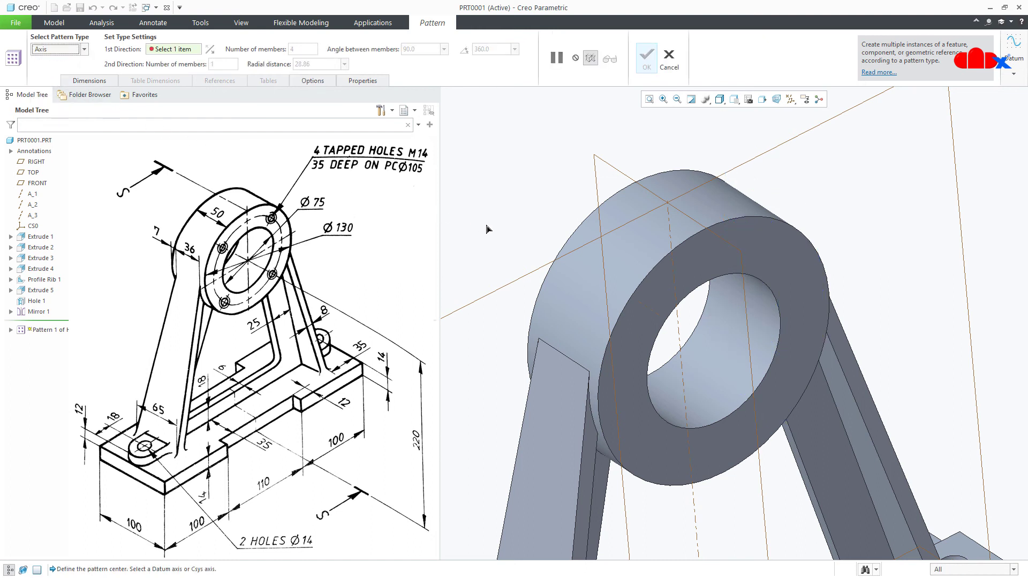
pyautogui.click(659, 318)
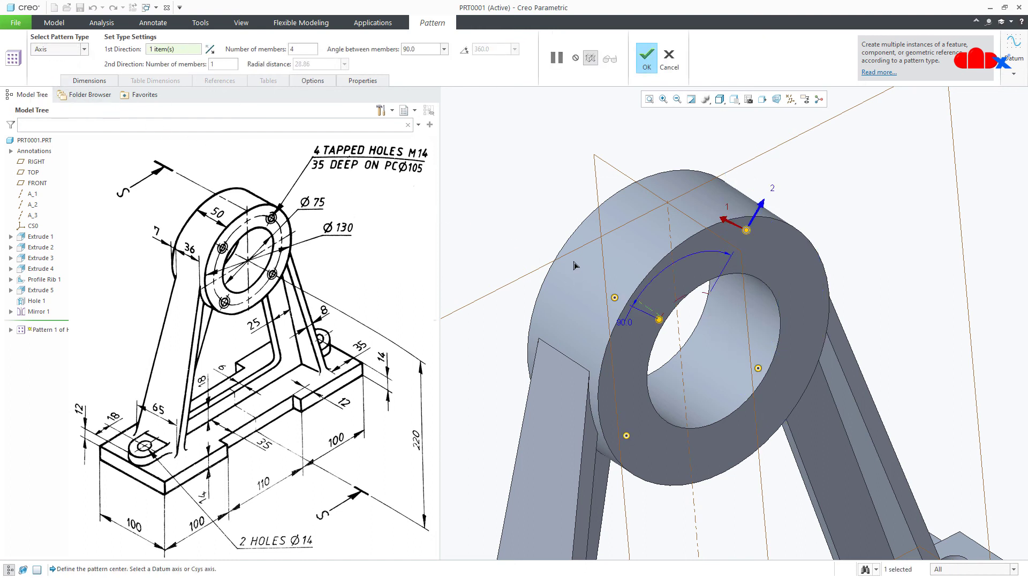
pyautogui.click(646, 66)
# Hide all datum planes, axes and points and fit the bracket in view
pyautogui.click(840, 229)
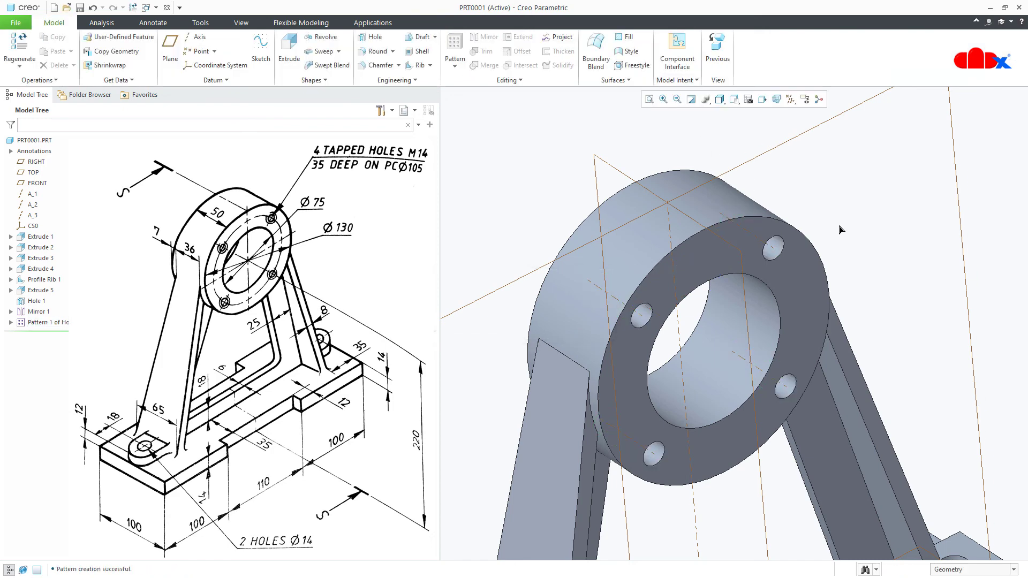
pyautogui.hotkey('ctrl', 'd')
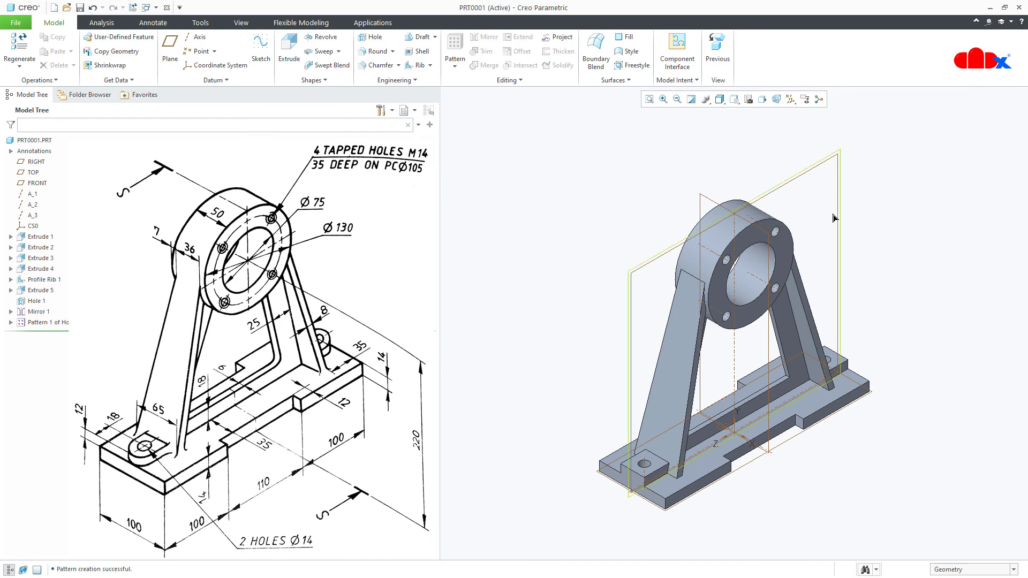
pyautogui.click(791, 99)
pyautogui.click(813, 112)
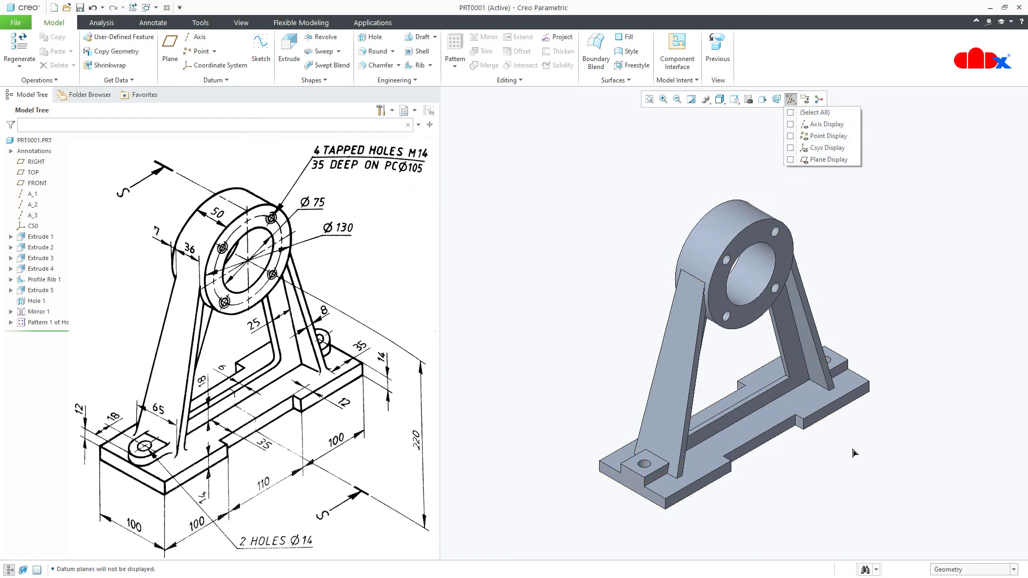
pyautogui.click(851, 475)
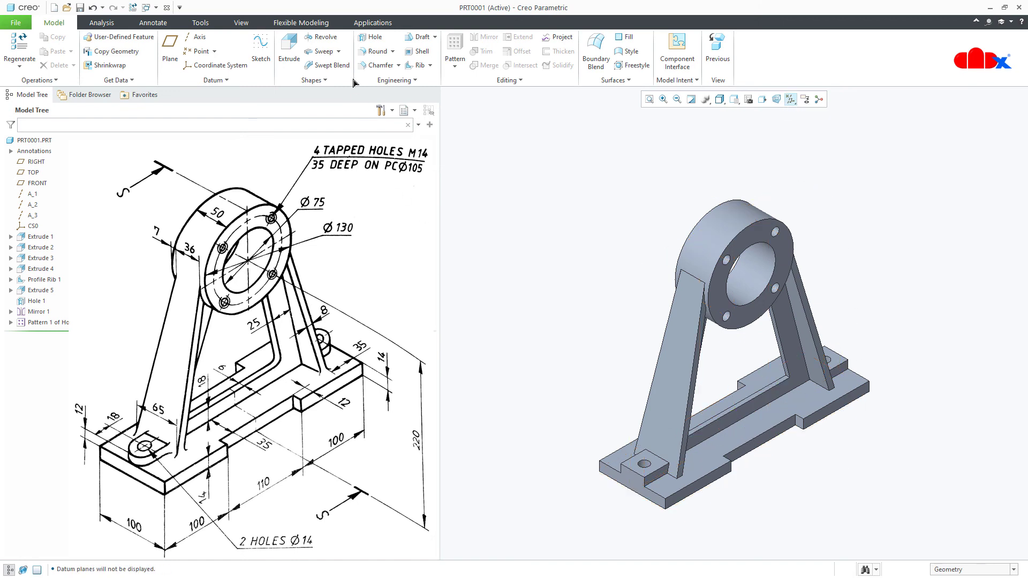
# Give the first base pad a full round between its two opposite side faces
pyautogui.click(376, 52)
pyautogui.scroll(5, 594, 485)
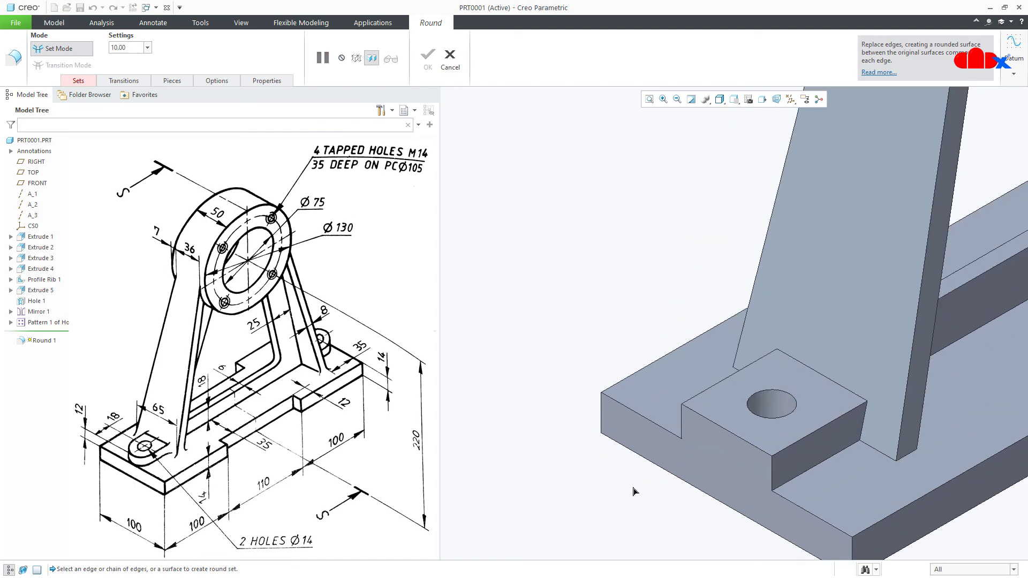
pyautogui.moveTo(807, 462); pyautogui.dragTo(856, 486, button='middle')
pyautogui.click(744, 439)
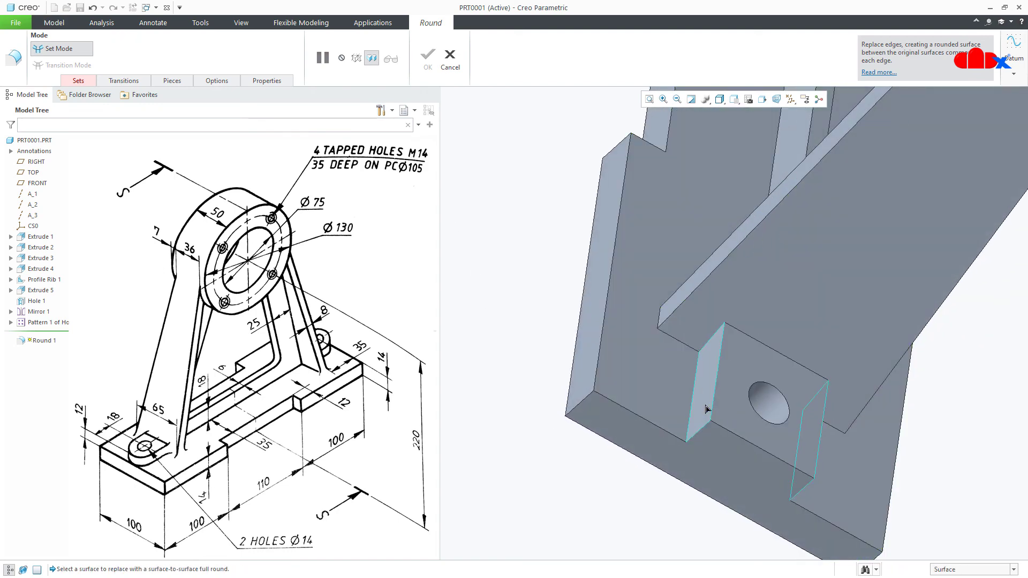
pyautogui.keyDown('ctrl'); pyautogui.click(713, 451); pyautogui.keyUp('ctrl')
pyautogui.middleClick(713, 450)
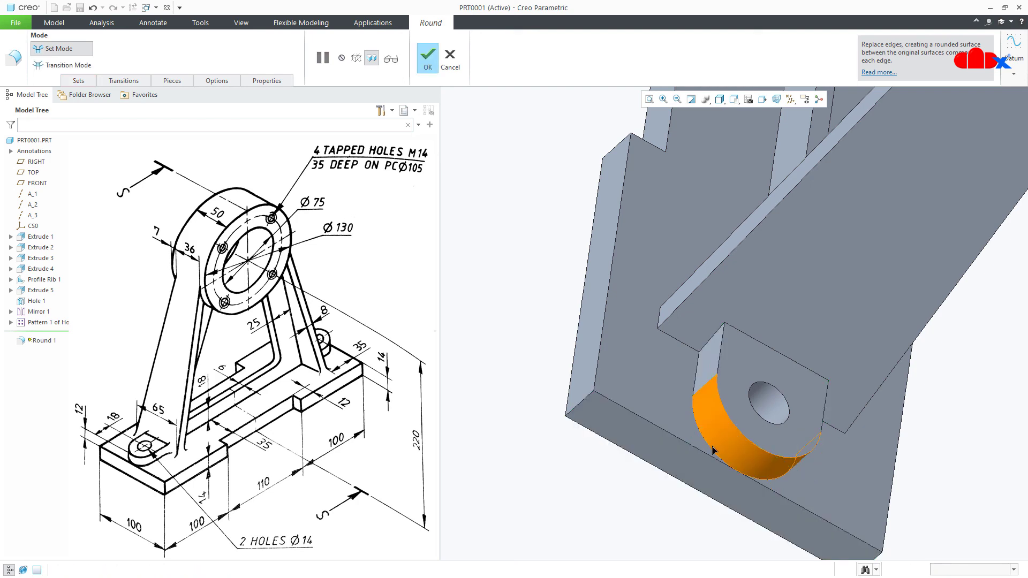
pyautogui.scroll(-3, 713, 450)
pyautogui.hotkey('ctrl', 'd')
pyautogui.click(768, 465)
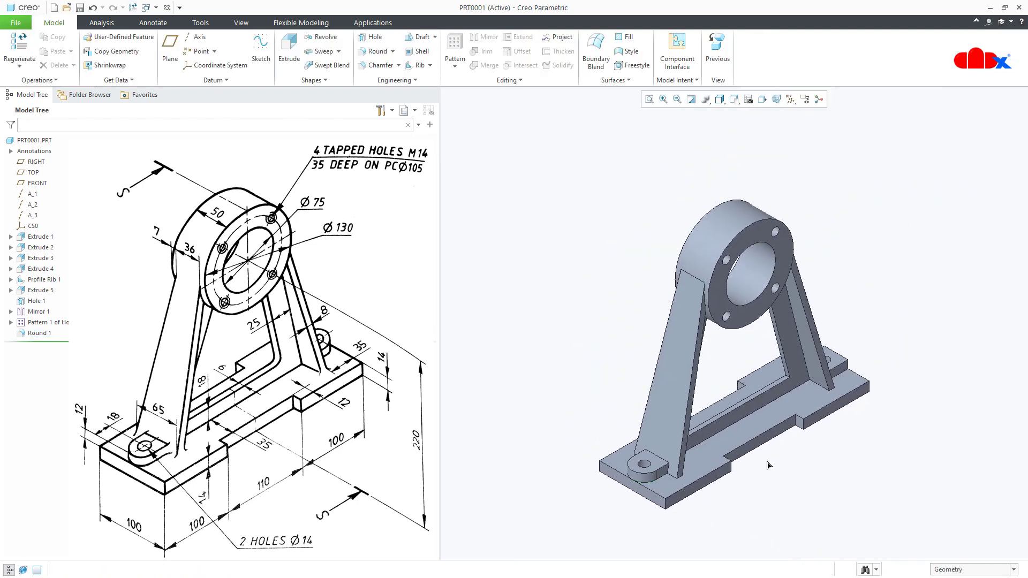
# Give the second base pad a full round between its side faces
pyautogui.click(376, 51)
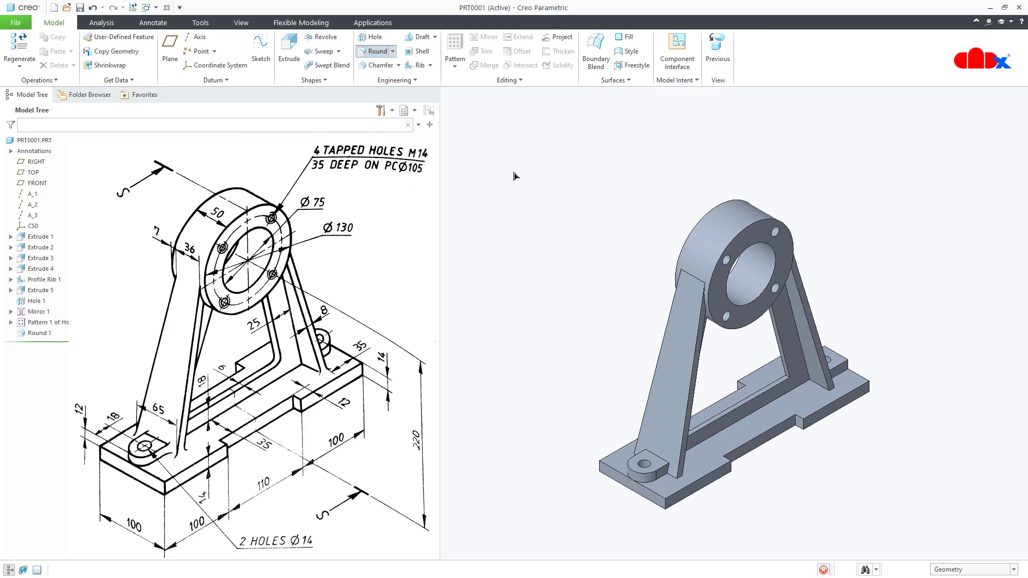
pyautogui.moveTo(885, 343); pyautogui.dragTo(857, 402, button='middle')
pyautogui.scroll(5, 918, 218)
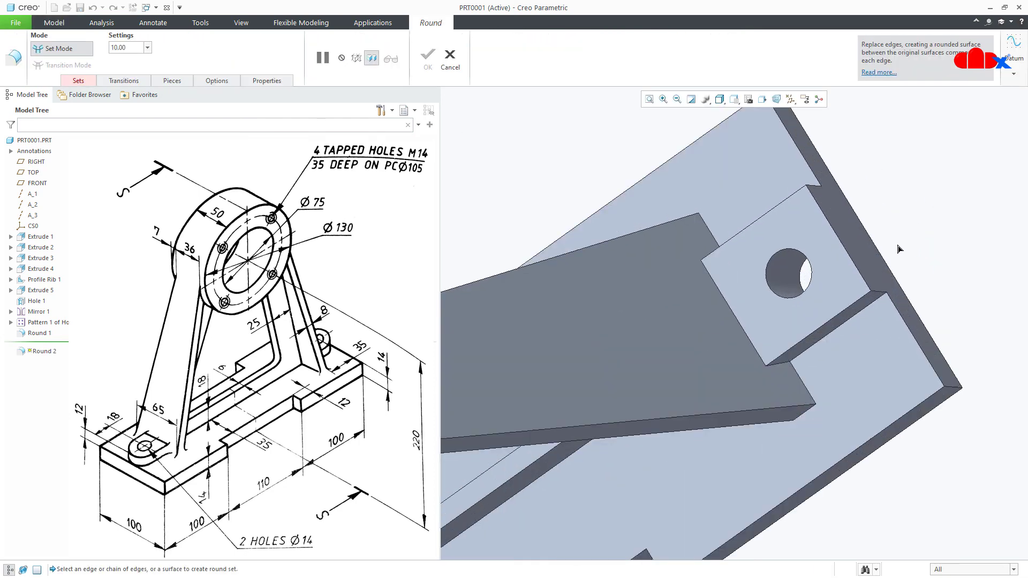
pyautogui.click(865, 312)
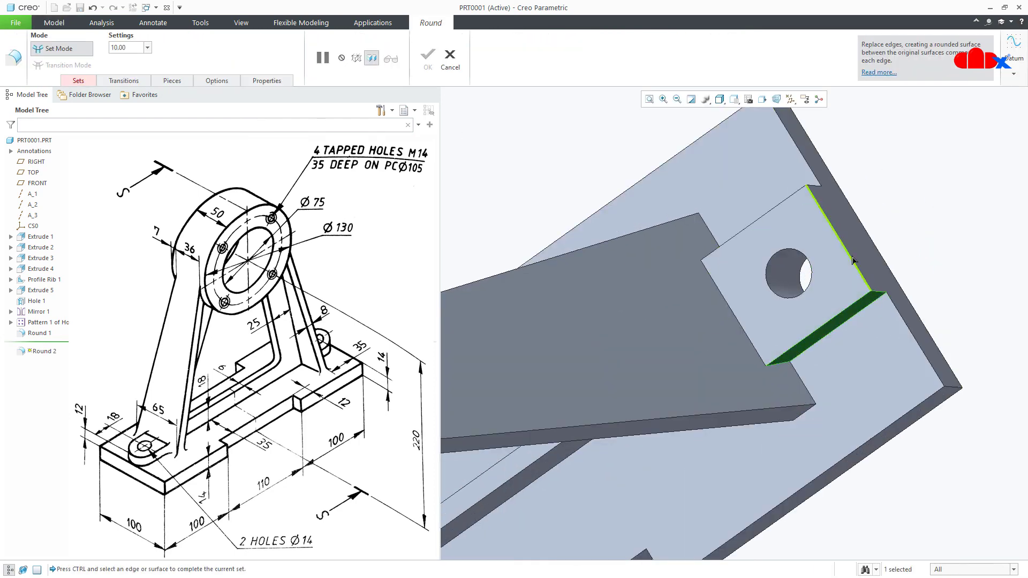
pyautogui.moveTo(855, 250); pyautogui.dragTo(847, 232, button='middle')
pyautogui.keyDown('ctrl'); pyautogui.click(797, 212); pyautogui.keyUp('ctrl')
pyautogui.click(848, 229)
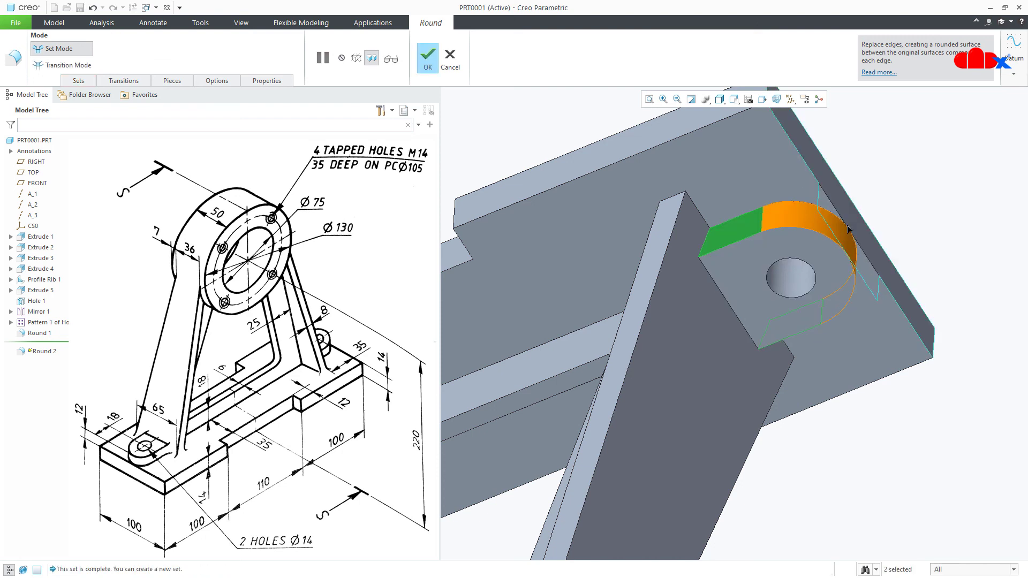
pyautogui.middleClick(848, 229)
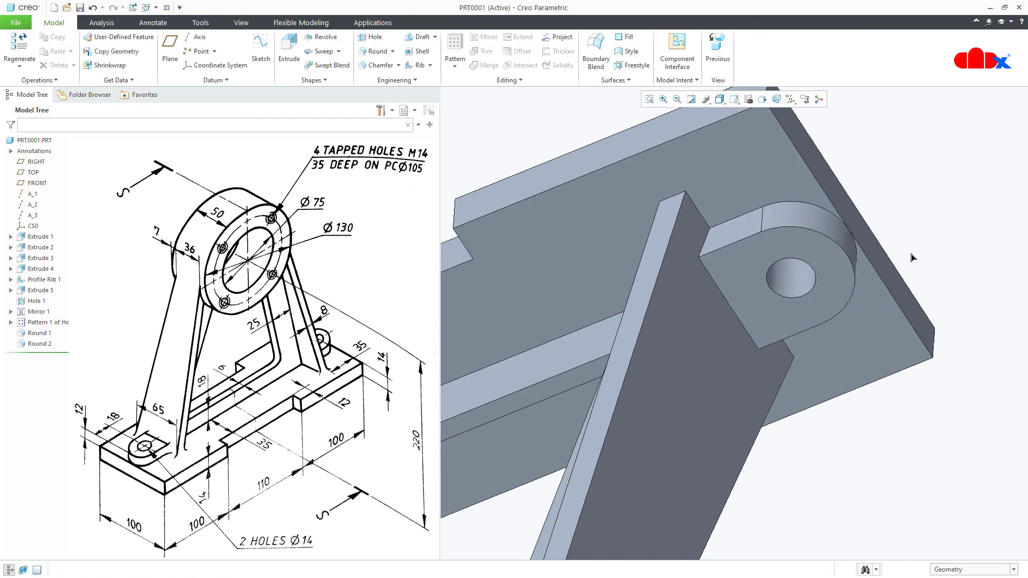
pyautogui.hotkey('ctrl', 'd')
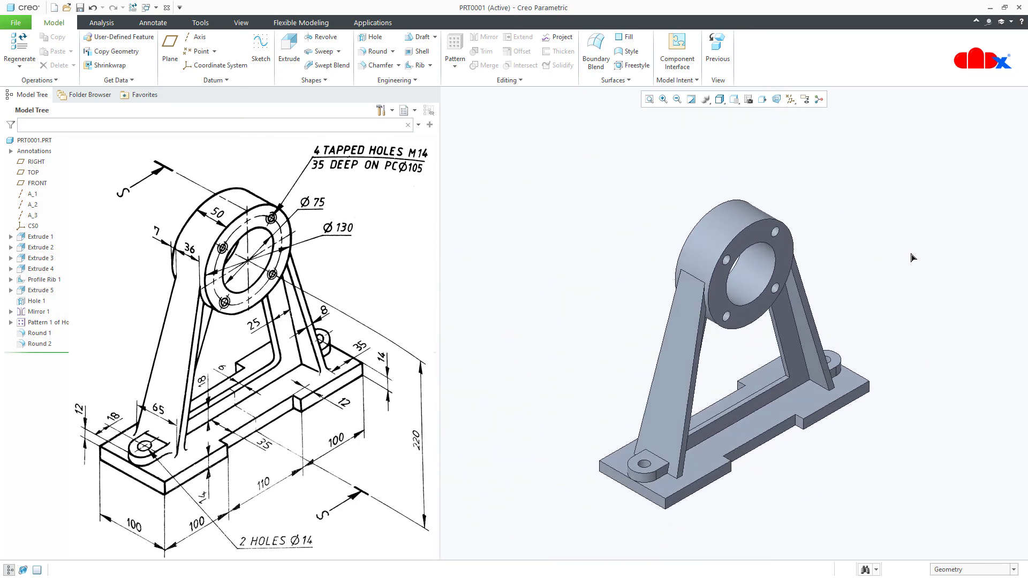
# Fillet the two inner upright-to-base edges with radius 10.00
pyautogui.click(375, 51)
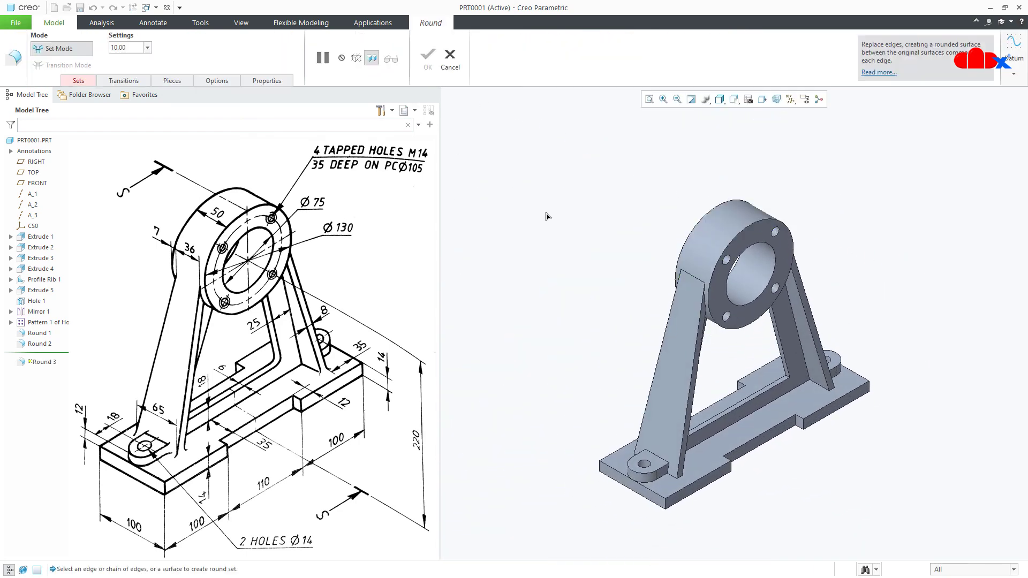
pyautogui.scroll(-5, 766, 362)
pyautogui.click(837, 412)
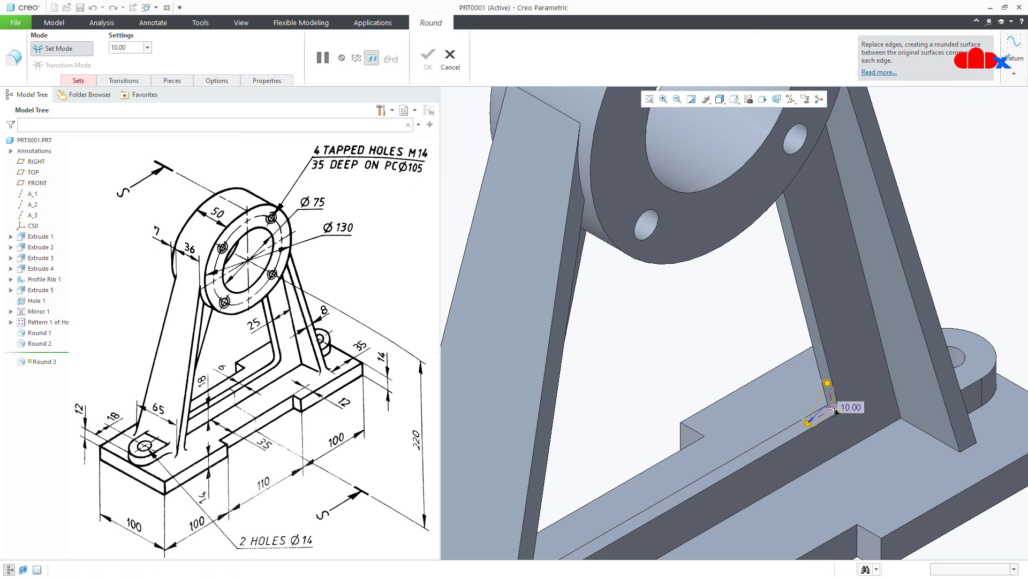
pyautogui.scroll(5, 804, 421)
pyautogui.scroll(-5, 796, 420)
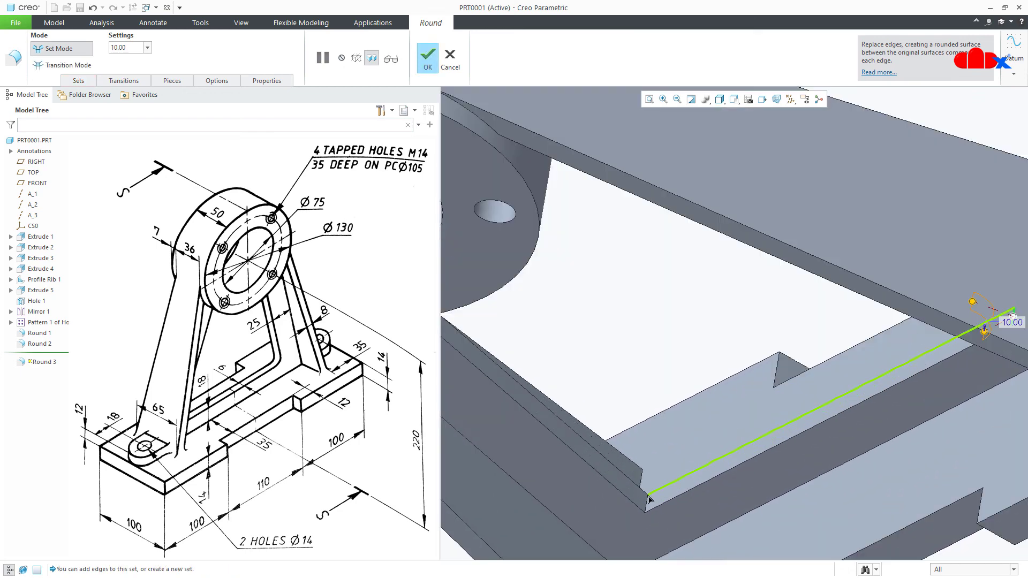
pyautogui.keyDown('ctrl'); pyautogui.click(646, 502); pyautogui.keyUp('ctrl')
pyautogui.scroll(5, 654, 499)
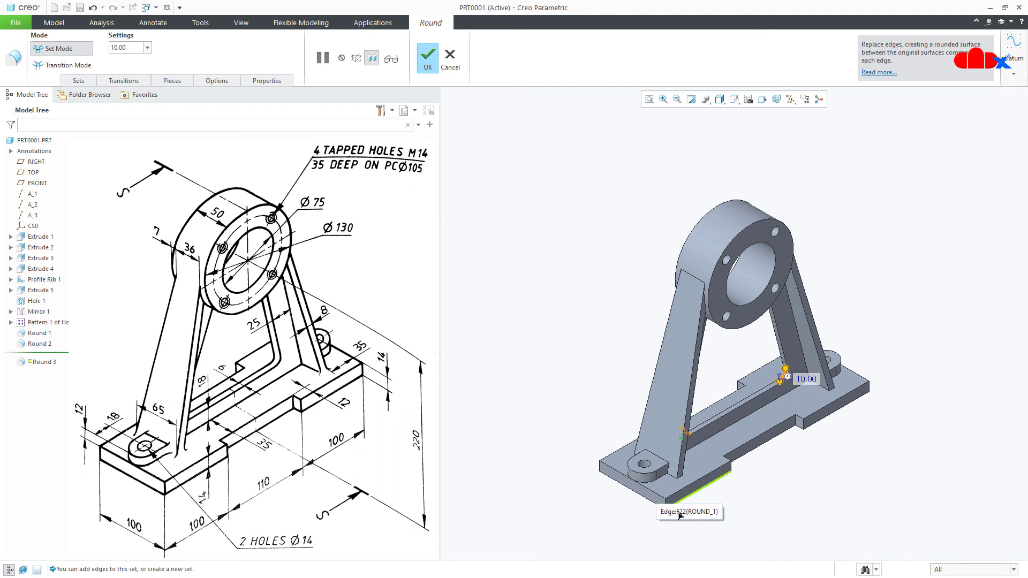
pyautogui.middleClick(702, 519)
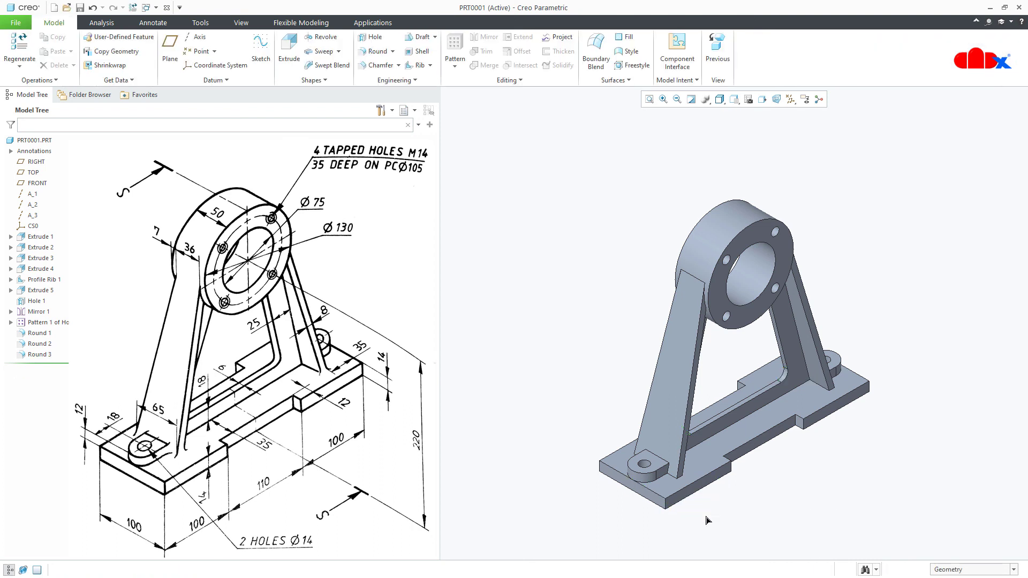